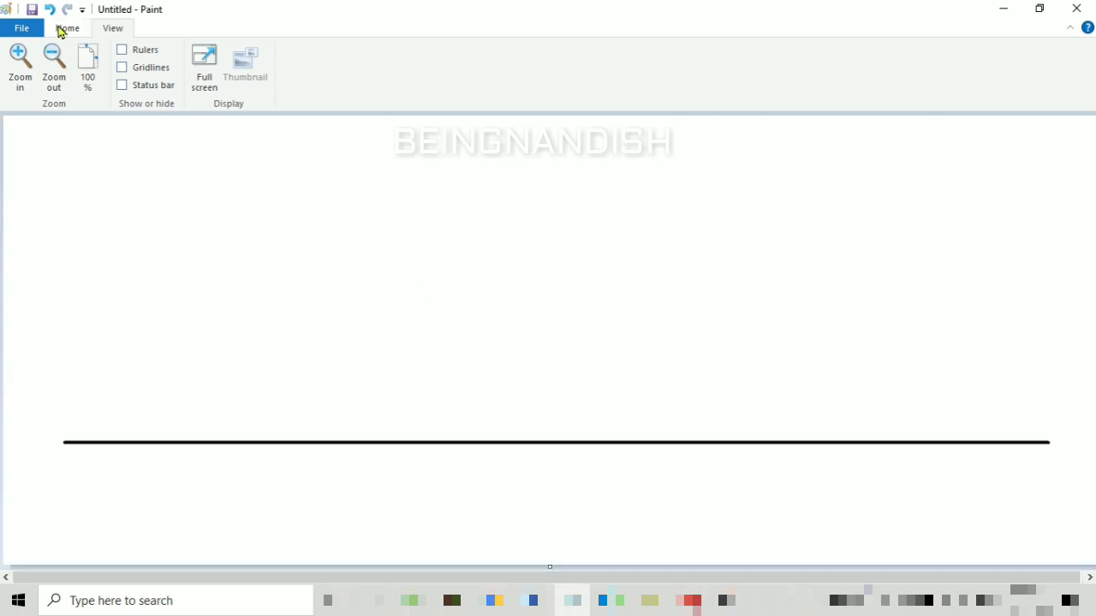
# Paste the tyre drawing above the front part of the ground line and move the tyre and line together slightly lower.
pyautogui.click(65, 29)
pyautogui.click(21, 84)
pyautogui.click(37, 107)
pyautogui.moveTo(78, 193); pyautogui.dragTo(291, 336)
pyautogui.moveTo(39, 165); pyautogui.dragTo(1059, 499)
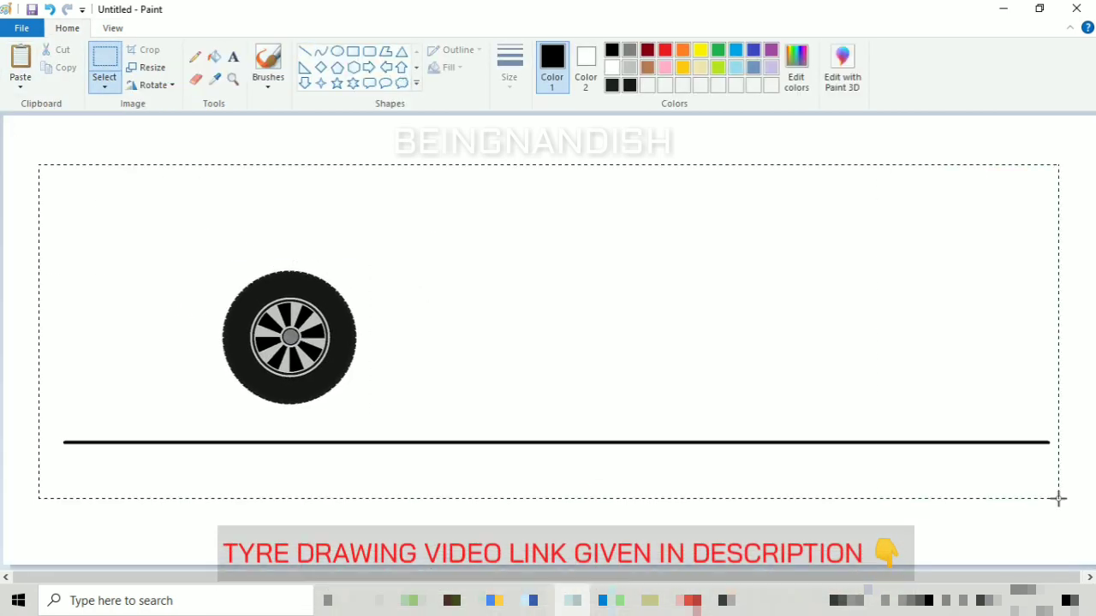
pyautogui.moveTo(763, 311); pyautogui.dragTo(763, 359)
# Draw a curve in the second-thickest line size over the tyre's rear half, from above its top down to hub height.
pyautogui.click(113, 28)
pyautogui.click(21, 67)
pyautogui.scroll(-3, 309, 241)
pyautogui.hscroll(3, 309, 240)
pyautogui.click(67, 28)
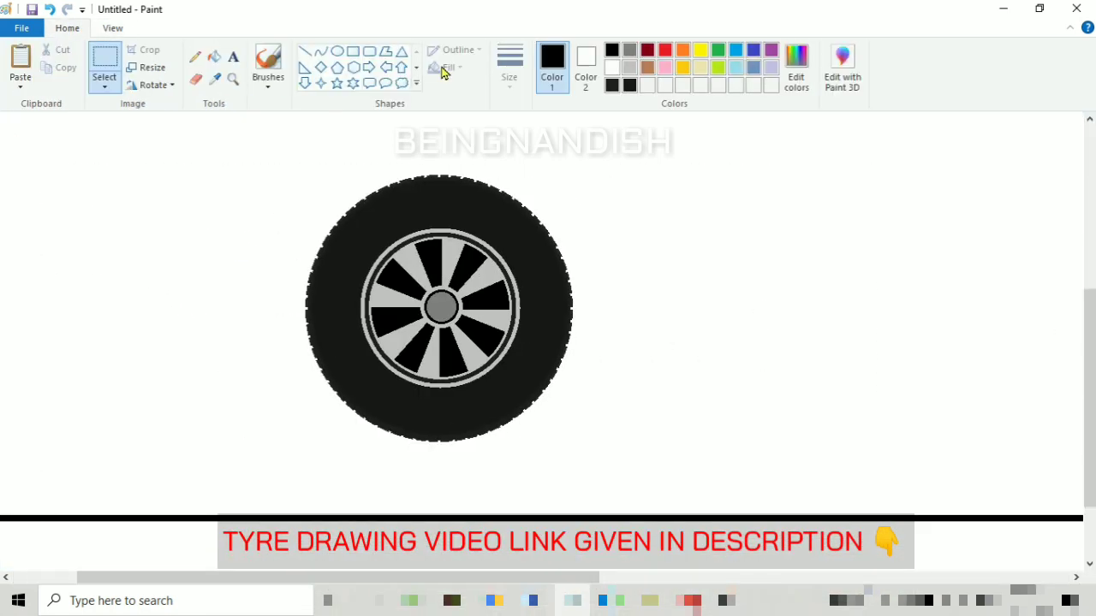
pyautogui.click(510, 64)
pyautogui.click(517, 166)
pyautogui.moveTo(438, 148); pyautogui.dragTo(601, 315)
pyautogui.moveTo(548, 214); pyautogui.dragTo(546, 135)
pyautogui.moveTo(438, 225); pyautogui.dragTo(426, 225)
pyautogui.moveTo(517, 316); pyautogui.dragTo(517, 309)
pyautogui.click(696, 218)
# Draw a thinner parallel curve just outside the half arch, from above the tyre's top to about half the arch's height.
pyautogui.click(501, 64)
pyautogui.click(517, 145)
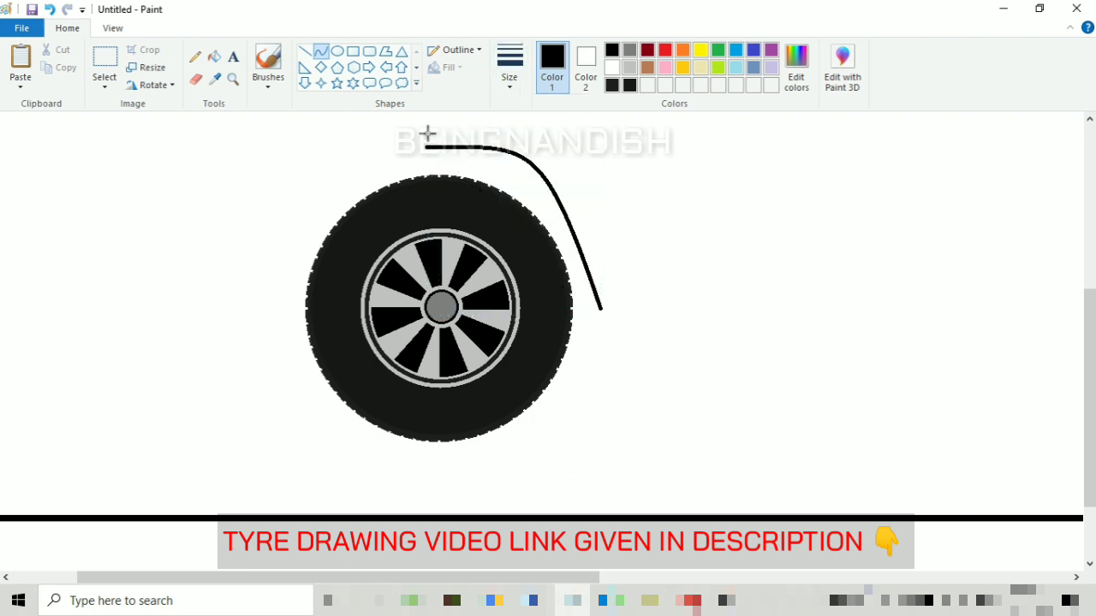
pyautogui.moveTo(426, 133)
pyautogui.mouseDown()
pyautogui.moveTo(619, 308)
pyautogui.moveTo(607, 220)
pyautogui.moveTo(589, 213)
pyautogui.mouseUp()
pyautogui.moveTo(543, 181)
pyautogui.mouseDown()
pyautogui.moveTo(539, 131)
pyautogui.moveTo(548, 134)
pyautogui.moveTo(509, 130)
pyautogui.mouseUp()
pyautogui.moveTo(589, 174); pyautogui.dragTo(583, 181)
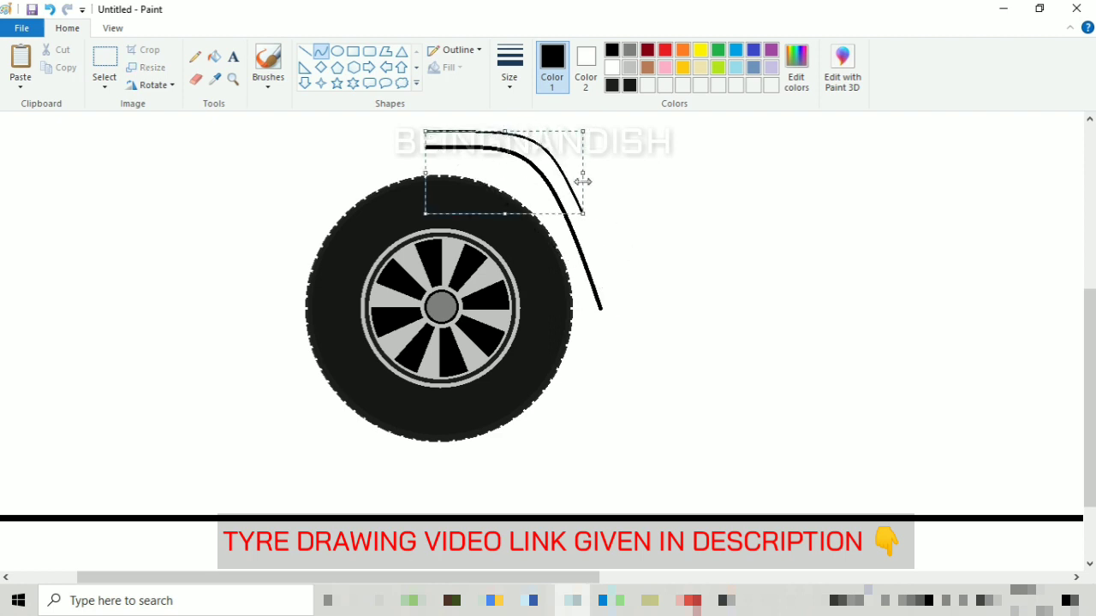
# Duplicate both arch curves with a free-form selection, flip the copy horizontally and place it to complete the arch over the tyre.
pyautogui.click(104, 86)
pyautogui.click(112, 142)
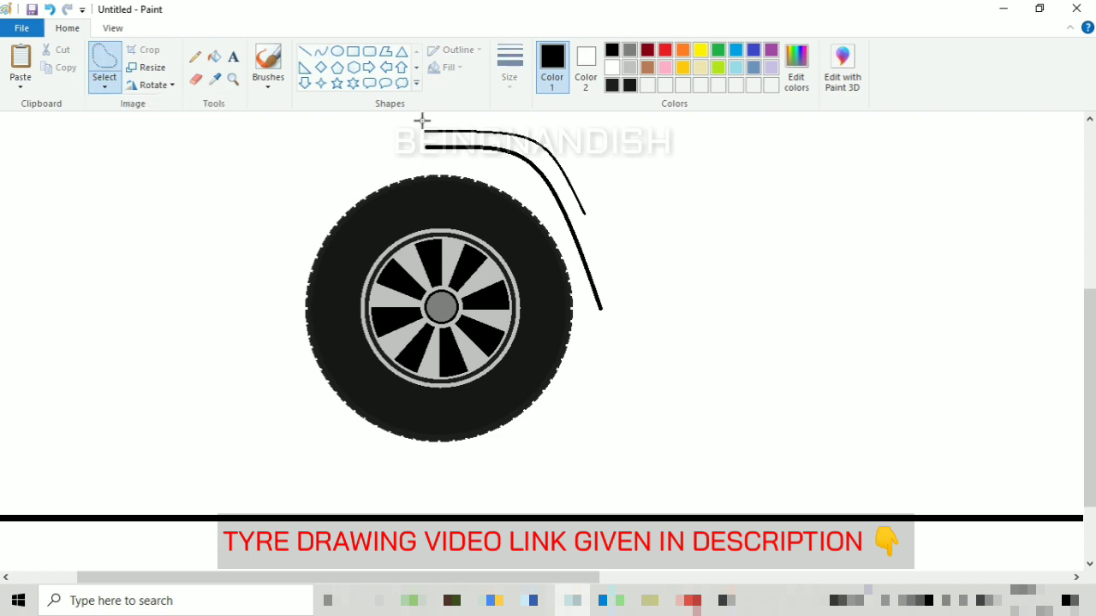
pyautogui.moveTo(423, 122)
pyautogui.mouseDown()
pyautogui.moveTo(437, 159)
pyautogui.moveTo(546, 210)
pyautogui.moveTo(583, 289)
pyautogui.moveTo(570, 134)
pyautogui.moveTo(423, 124)
pyautogui.mouseUp()
pyautogui.hotkey('ctrl', 'c')
pyautogui.hotkey('ctrl', 'v')
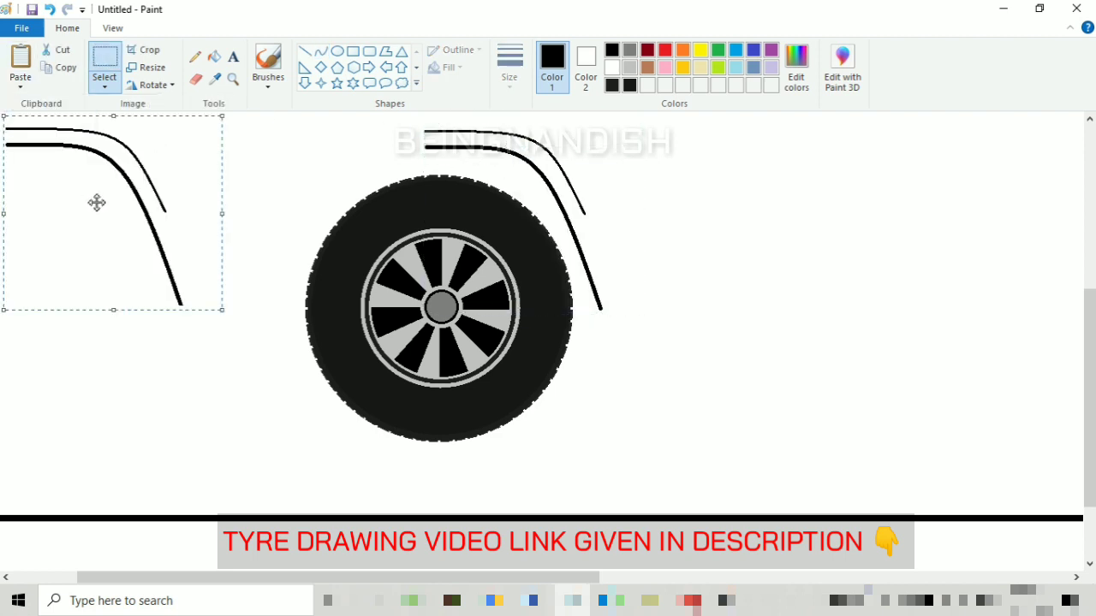
pyautogui.rightClick(97, 203)
pyautogui.moveTo(141, 339)
pyautogui.click(264, 412)
pyautogui.moveTo(159, 208); pyautogui.dragTo(374, 209)
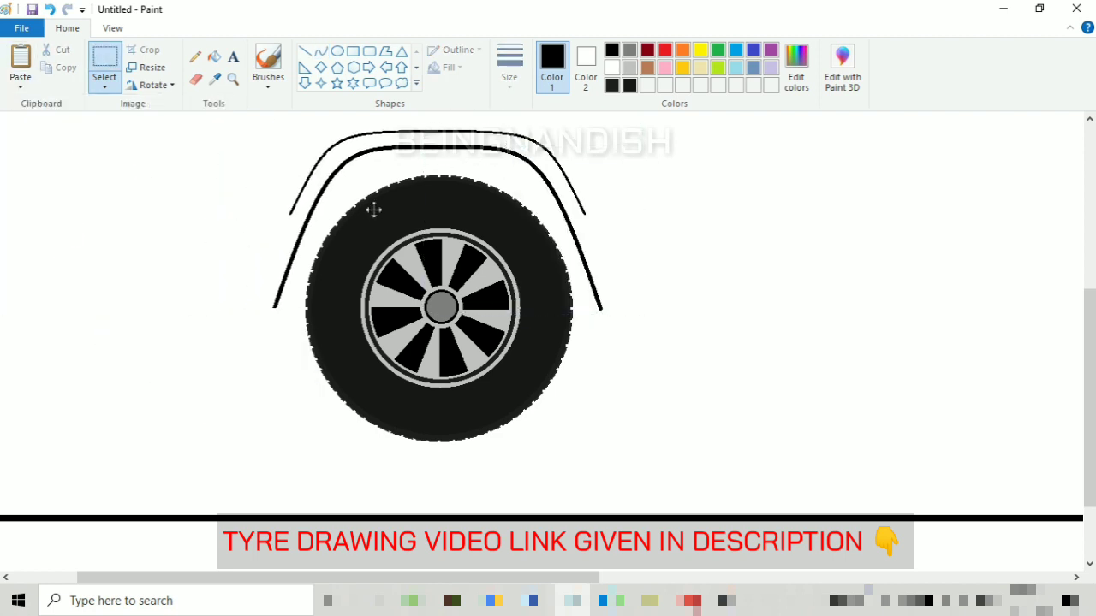
# Connect both lower ends of the wheel arch to the tyre with short straight lines.
pyautogui.click(305, 51)
pyautogui.click(508, 62)
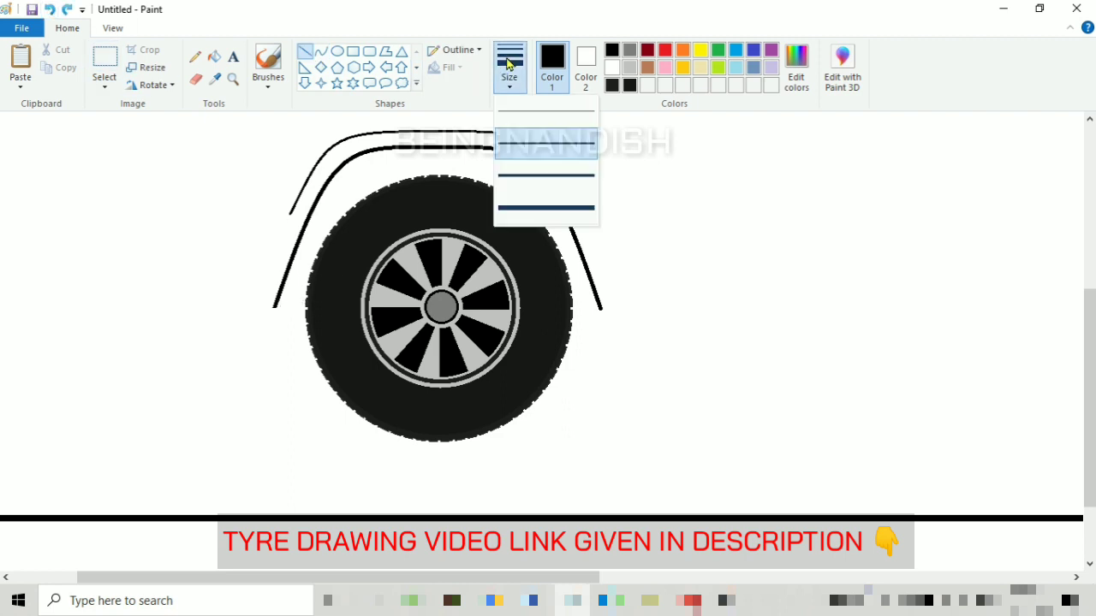
pyautogui.click(528, 175)
pyautogui.hotkey('ctrl', 'z')
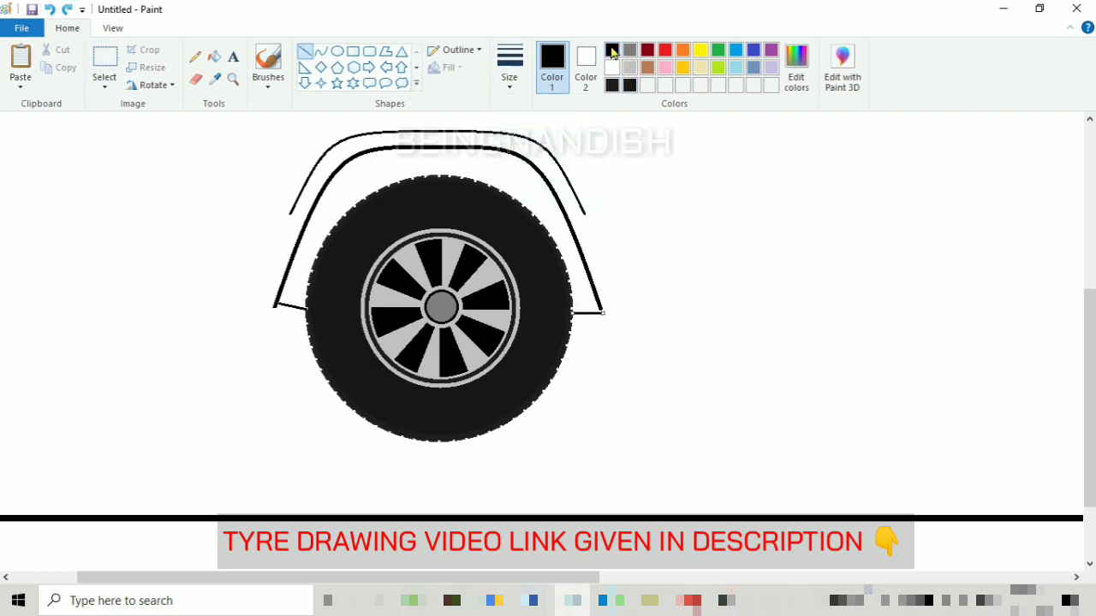
# Select the tyre with its arch, copy it and move it down onto the ground line.
pyautogui.click(112, 27)
pyautogui.click(83, 82)
pyautogui.click(67, 27)
pyautogui.click(105, 60)
pyautogui.moveTo(179, 257); pyautogui.dragTo(379, 451)
pyautogui.rightClick(283, 321)
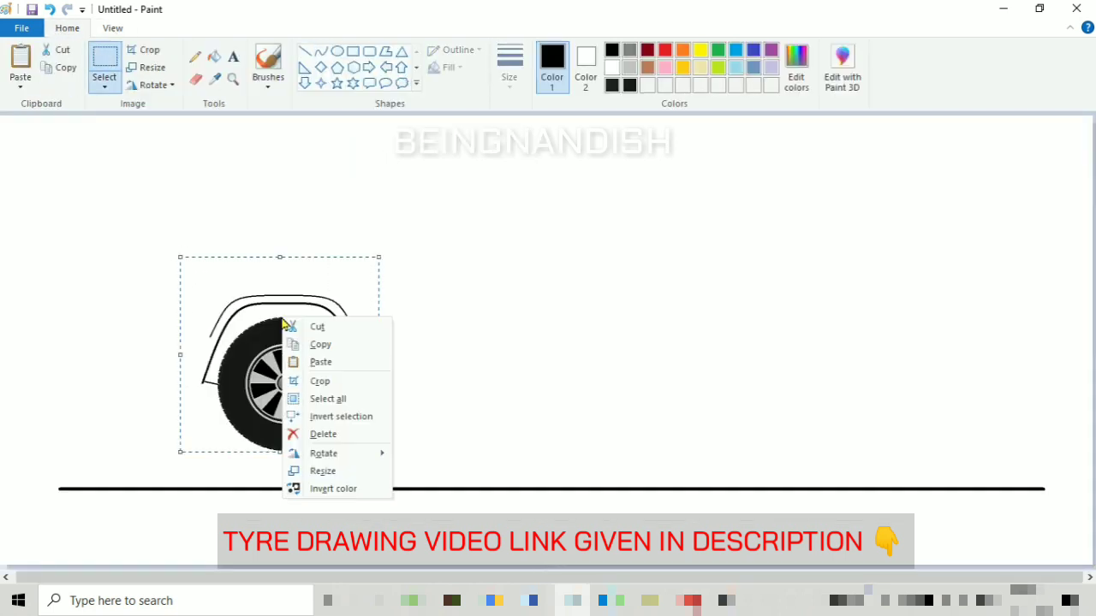
pyautogui.click(313, 344)
pyautogui.moveTo(309, 319); pyautogui.dragTo(339, 354)
pyautogui.rightClick(351, 352)
pyautogui.click(375, 188)
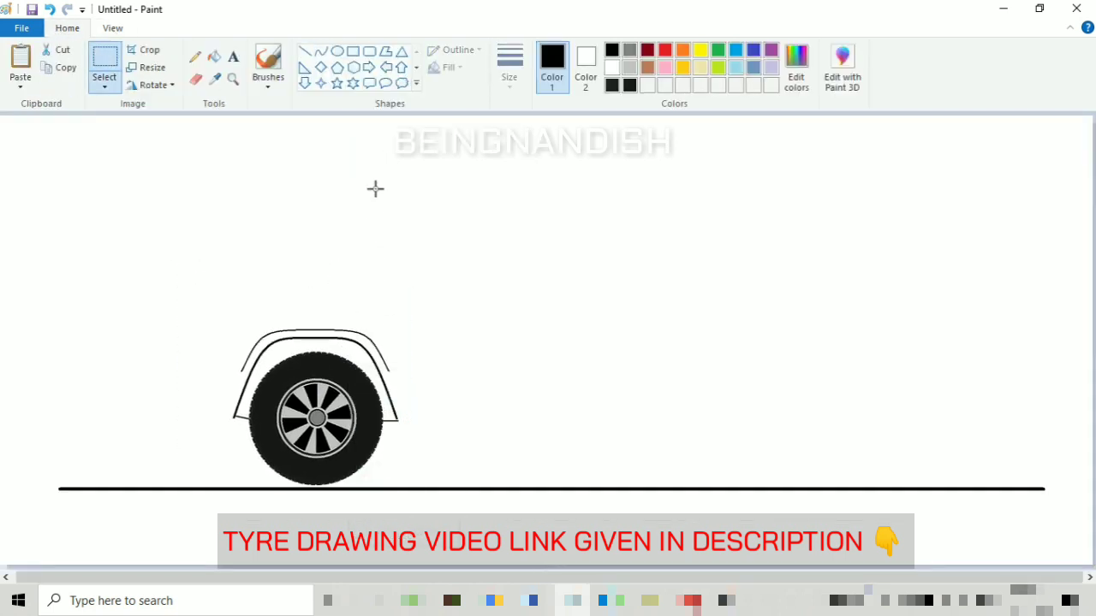
# Paste the copied wheel, flip it horizontally as the rear wheel on the ground line, and connect both arches with a straight sill line.
pyautogui.hotkey('ctrl', 'v')
pyautogui.rightClick(154, 195)
pyautogui.moveTo(191, 325)
pyautogui.click(288, 396)
pyautogui.moveTo(141, 224); pyautogui.dragTo(765, 398)
pyautogui.click(418, 231)
pyautogui.click(305, 51)
pyautogui.moveTo(397, 420); pyautogui.dragTo(682, 421)
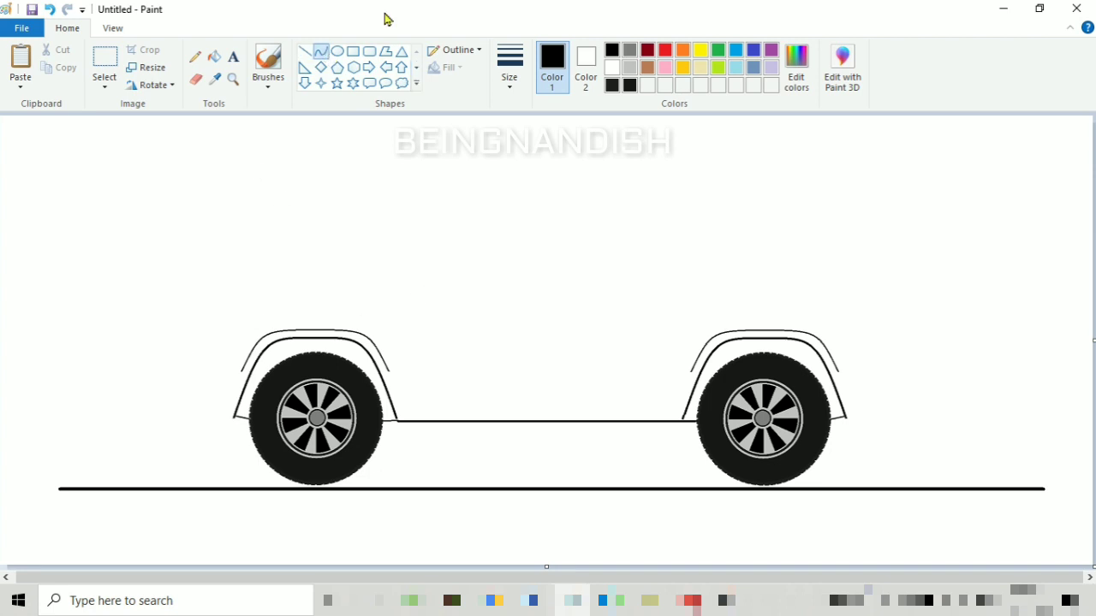
# Draw a curve from the vehicle's front edge along the bonnet to the windscreen base, and a second bonnet curve just above it.
pyautogui.moveTo(194, 365); pyautogui.dragTo(391, 292)
pyautogui.moveTo(285, 308); pyautogui.dragTo(176, 315)
pyautogui.moveTo(289, 341); pyautogui.dragTo(316, 310)
pyautogui.click(284, 267)
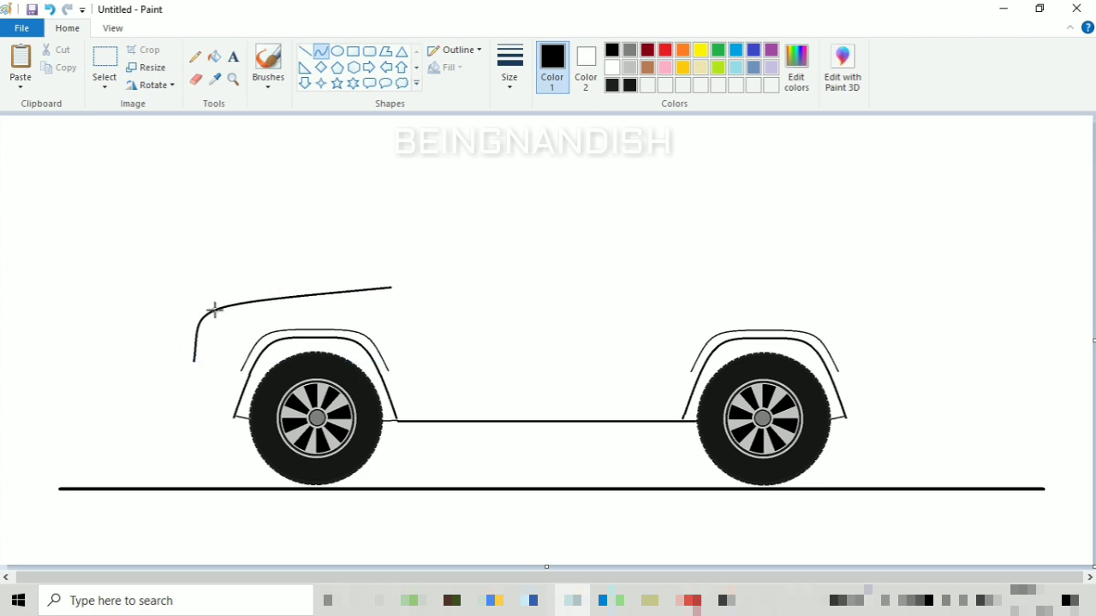
pyautogui.moveTo(215, 309)
pyautogui.mouseDown()
pyautogui.moveTo(392, 279)
pyautogui.moveTo(217, 296)
pyautogui.mouseUp()
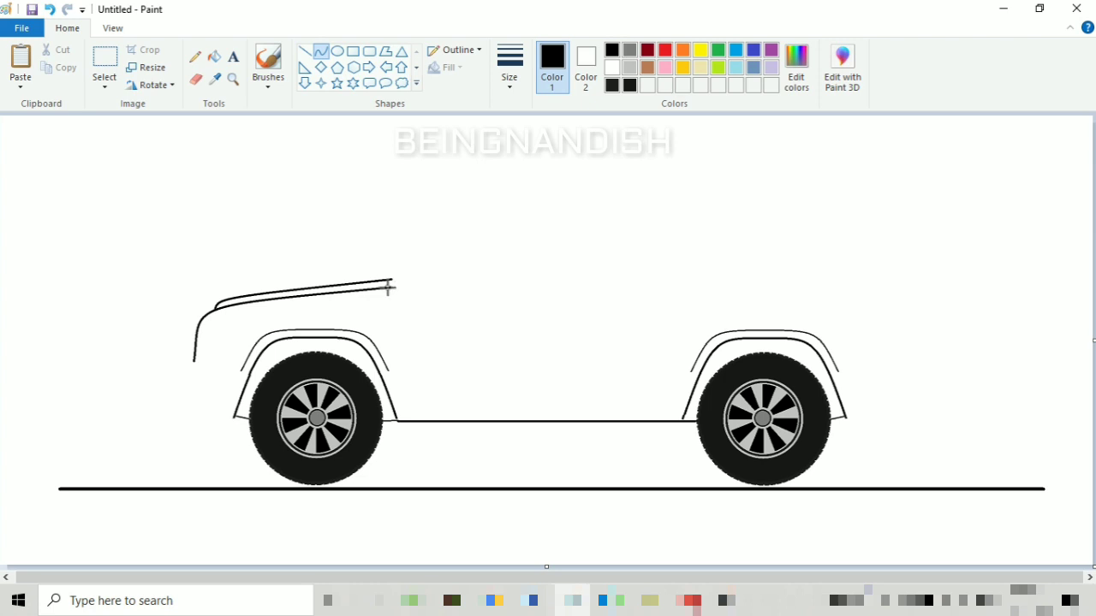
# Draw the slanted windscreen curve from the rear end of the bonnet up to the start of the roof, rounding its upper end.
pyautogui.moveTo(388, 286)
pyautogui.mouseDown()
pyautogui.moveTo(465, 191)
pyautogui.moveTo(497, 177)
pyautogui.moveTo(443, 173)
pyautogui.mouseUp()
pyautogui.click(467, 180)
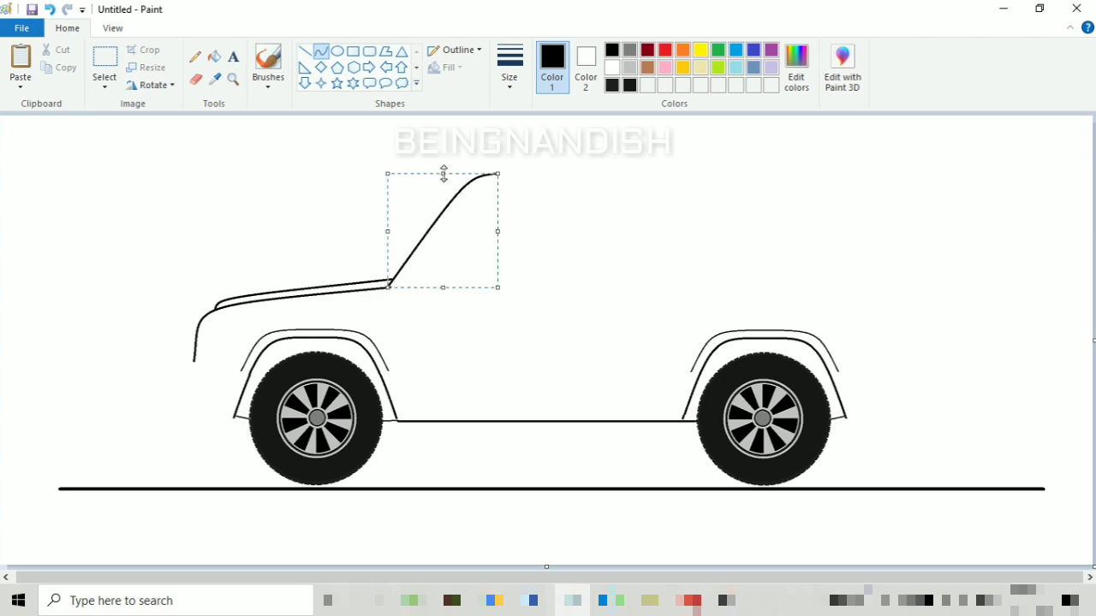
pyautogui.click(501, 172)
# Draw a slightly bent roof line from the windscreen to beyond the rear wheel, trim its end and extend it with a straight line.
pyautogui.moveTo(530, 164); pyautogui.dragTo(861, 165)
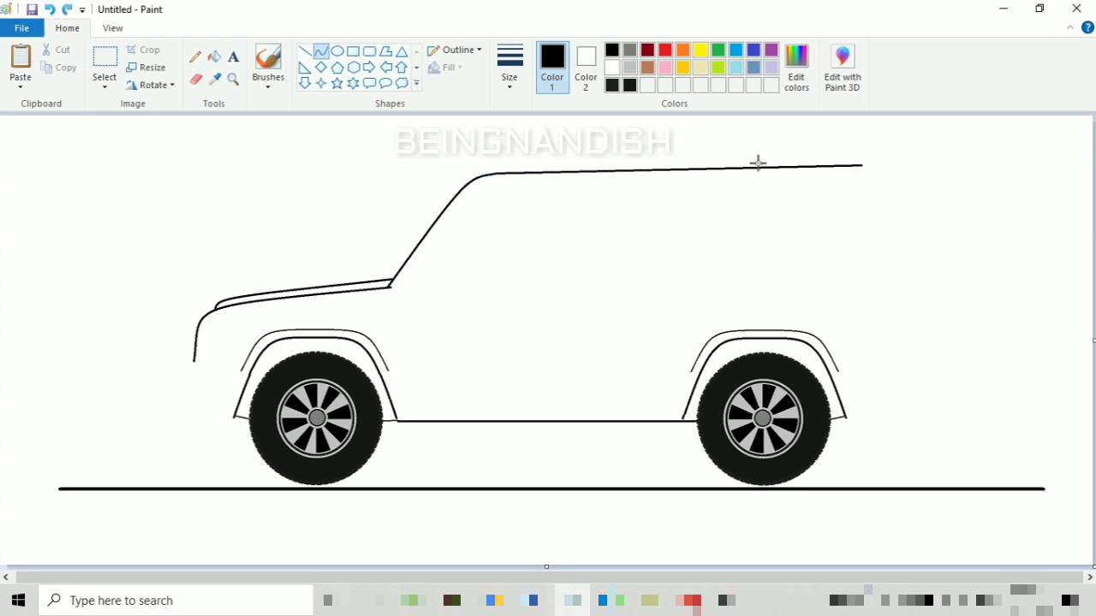
pyautogui.moveTo(757, 162); pyautogui.dragTo(741, 166)
pyautogui.click(195, 79)
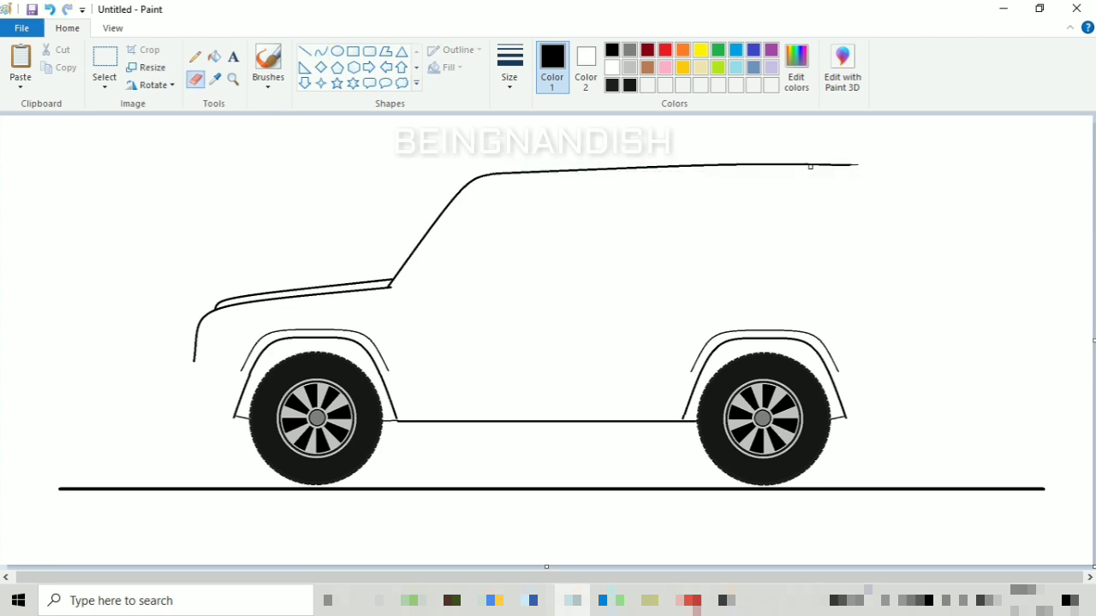
pyautogui.click(305, 52)
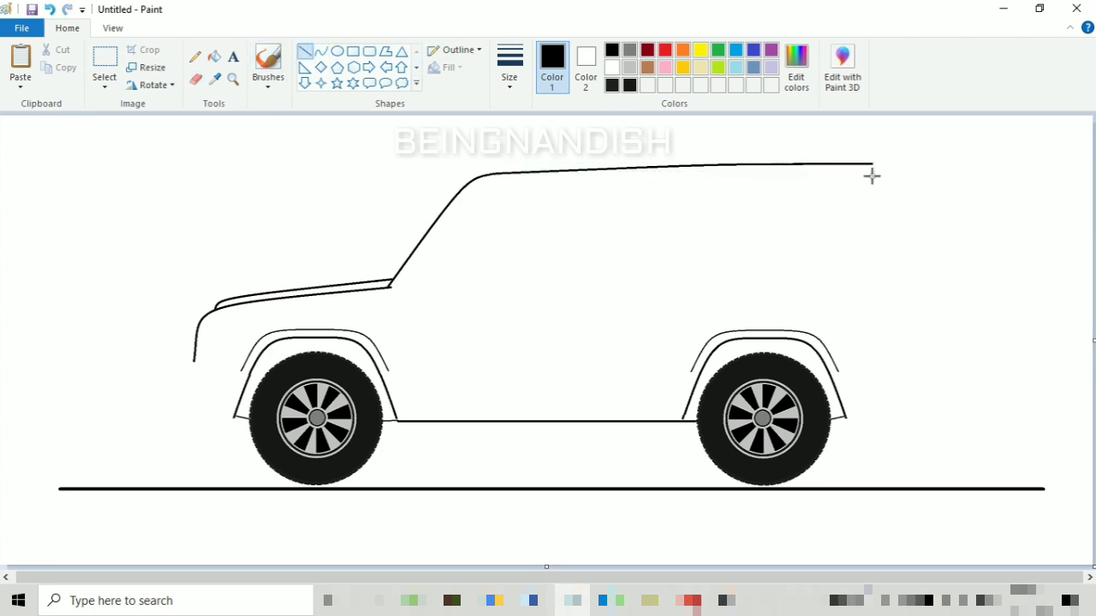
pyautogui.moveTo(876, 178); pyautogui.dragTo(882, 176)
pyautogui.moveTo(846, 161); pyautogui.dragTo(905, 348)
pyautogui.click(846, 131)
pyautogui.click(50, 10)
pyautogui.click(320, 51)
pyautogui.moveTo(886, 164); pyautogui.dragTo(910, 357)
pyautogui.moveTo(891, 205); pyautogui.dragTo(912, 200)
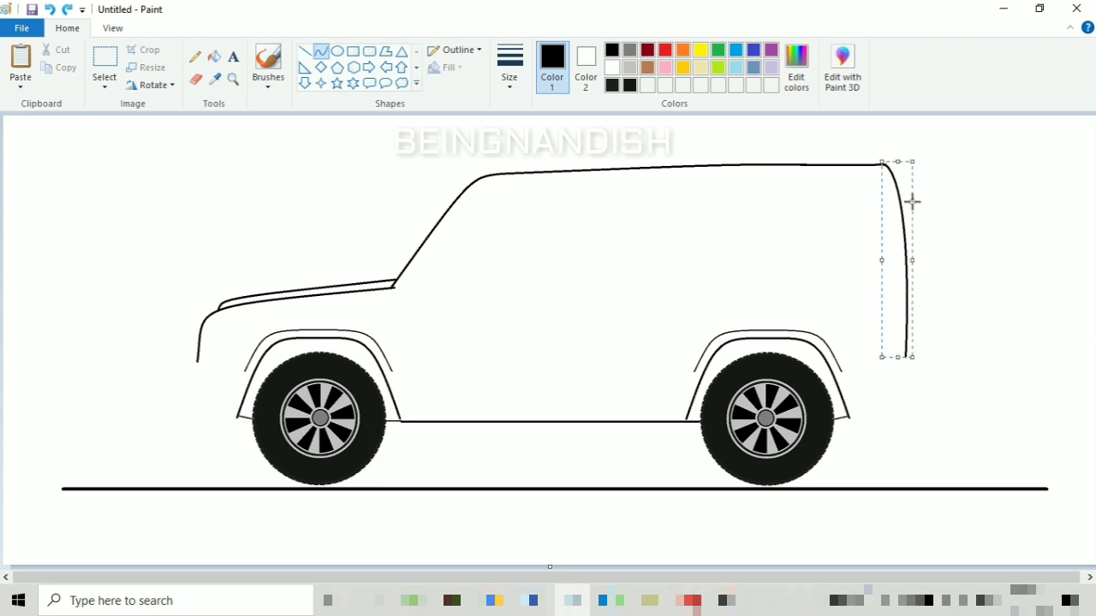
pyautogui.moveTo(912, 261); pyautogui.dragTo(921, 261)
pyautogui.moveTo(885, 162); pyautogui.dragTo(882, 162)
pyautogui.moveTo(922, 261); pyautogui.dragTo(920, 261)
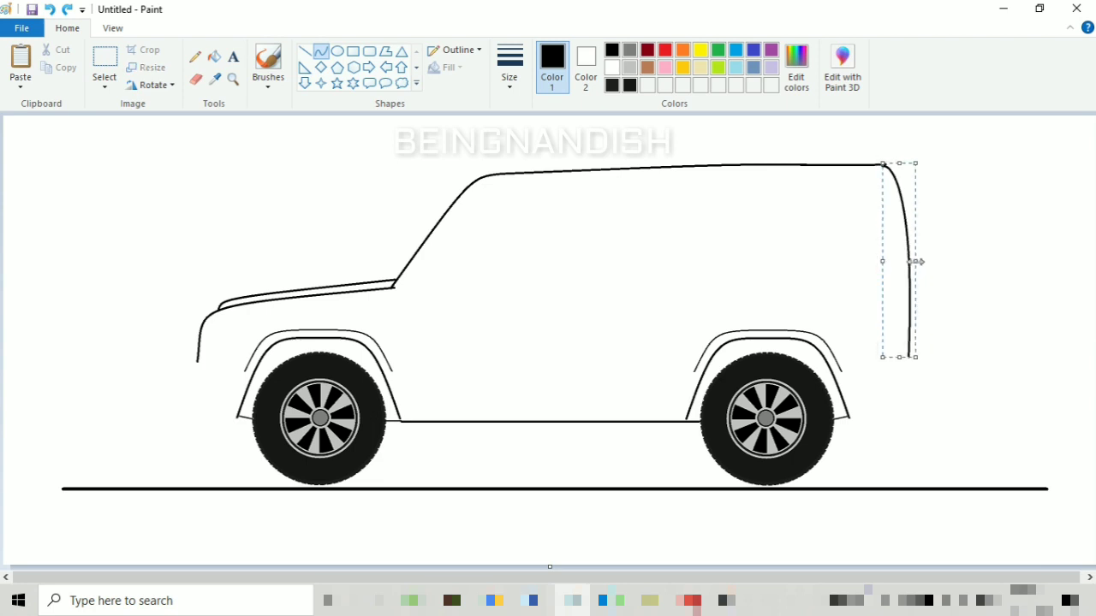
pyautogui.click(976, 262)
pyautogui.hotkey('ctrl', 'z')
# Draw the curved rear edge down from the roof's end and the rear bumper's curved outline from the rear arch upward.
pyautogui.moveTo(886, 164); pyautogui.dragTo(922, 166)
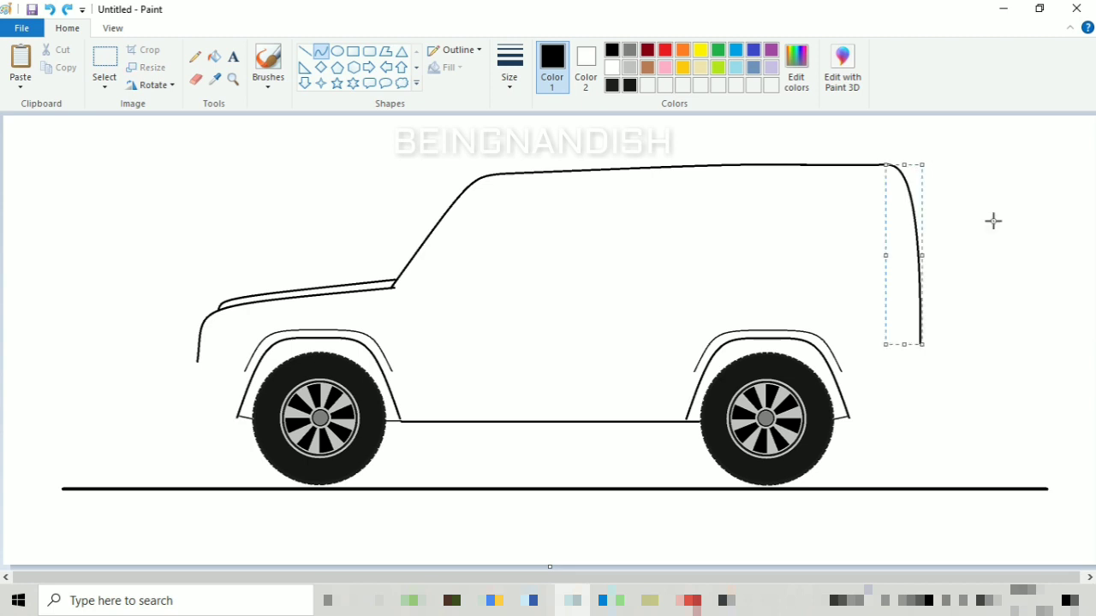
pyautogui.click(926, 463)
pyautogui.moveTo(873, 426)
pyautogui.mouseDown()
pyautogui.moveTo(920, 394)
pyautogui.moveTo(915, 415)
pyautogui.moveTo(886, 383)
pyautogui.moveTo(928, 370)
pyautogui.mouseUp()
pyautogui.click(914, 416)
pyautogui.click(905, 354)
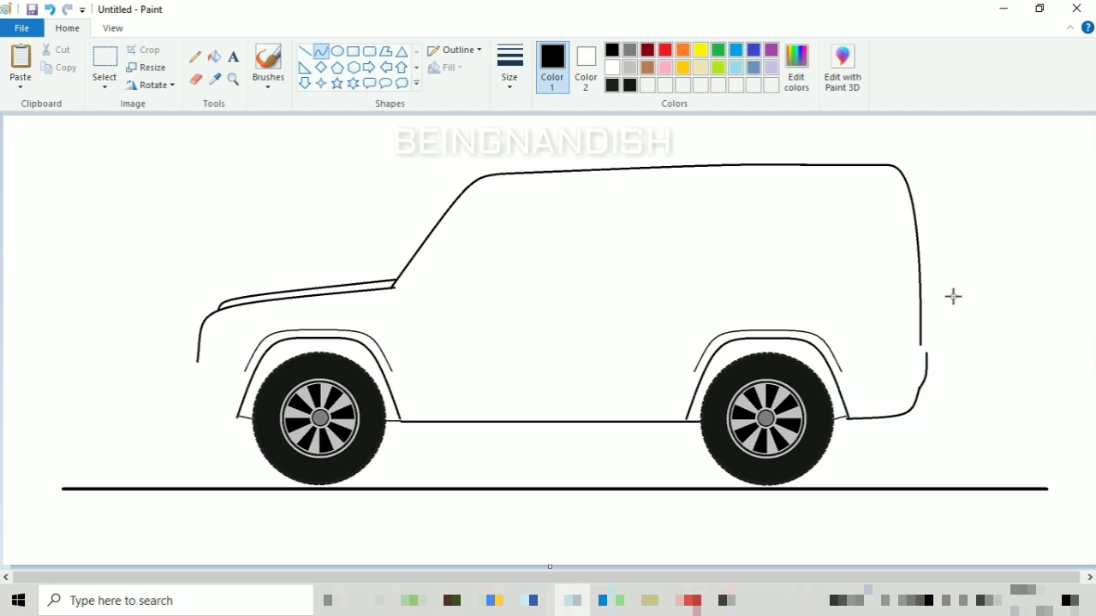
# Draw the rear bumper's straight top edge from the rear arch to its outer end and erase the stub projecting above it.
pyautogui.click(305, 52)
pyautogui.moveTo(826, 363); pyautogui.dragTo(928, 364)
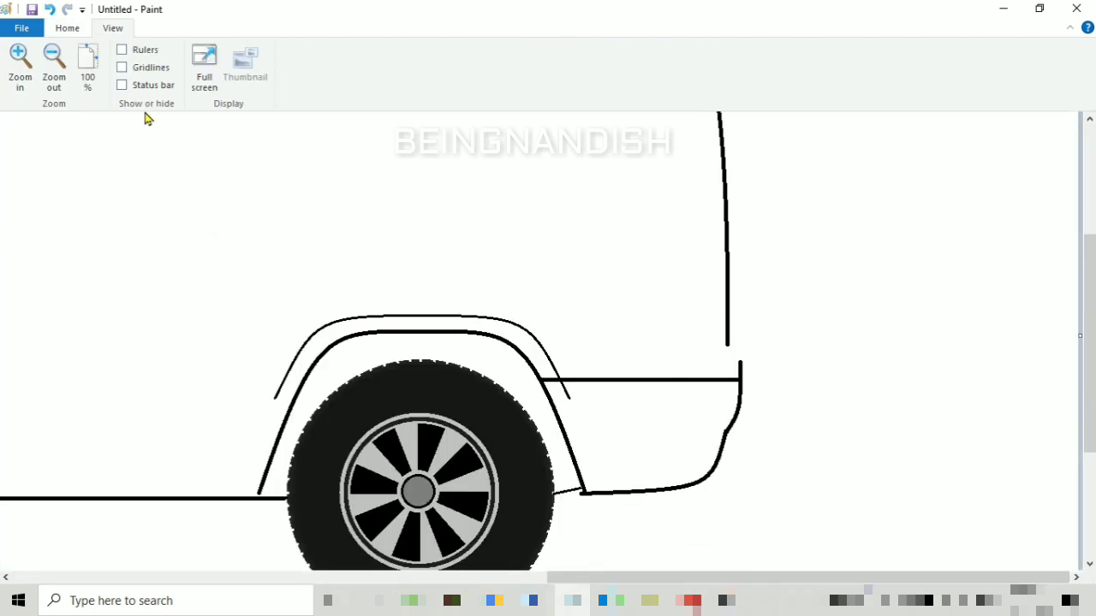
pyautogui.click(67, 28)
pyautogui.click(196, 79)
pyautogui.moveTo(740, 361)
pyautogui.mouseDown()
pyautogui.moveTo(740, 377)
pyautogui.moveTo(726, 380)
pyautogui.mouseUp()
# Extend the rear edge straight down to the bumper and erase the rear flare line's end inside the bumper.
pyautogui.click(305, 51)
pyautogui.hotkey('ctrl', 'z')
pyautogui.hotkey('ctrl', 'z')
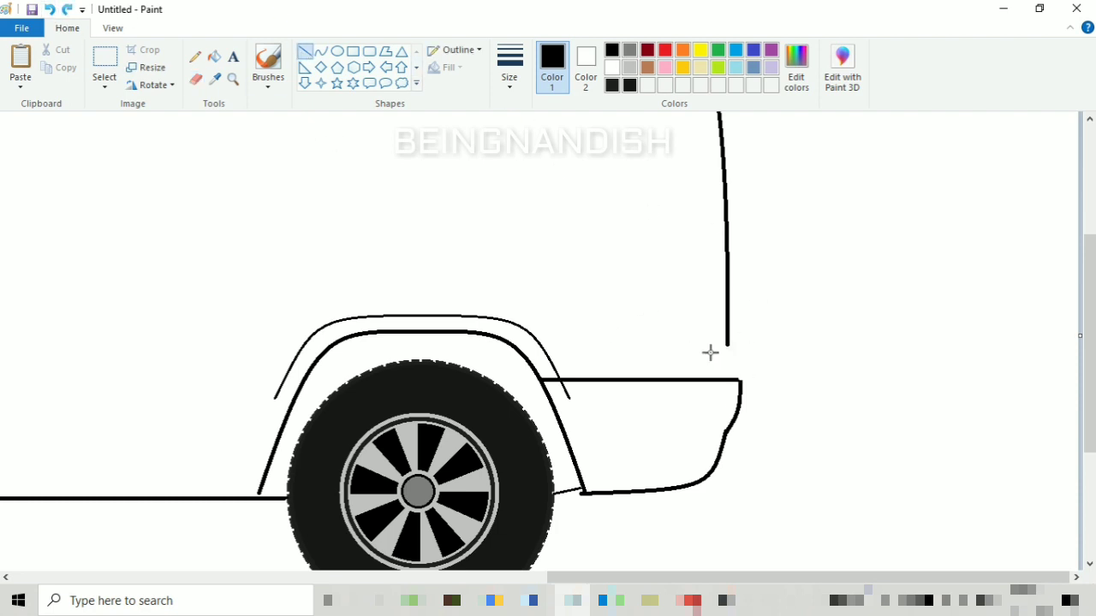
pyautogui.click(195, 78)
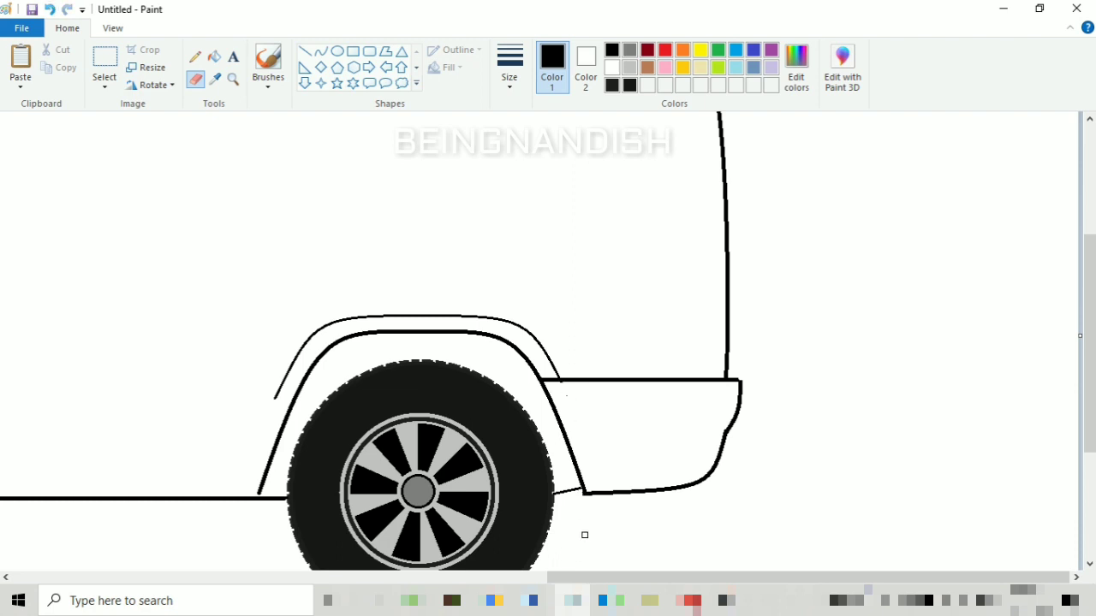
pyautogui.click(537, 579)
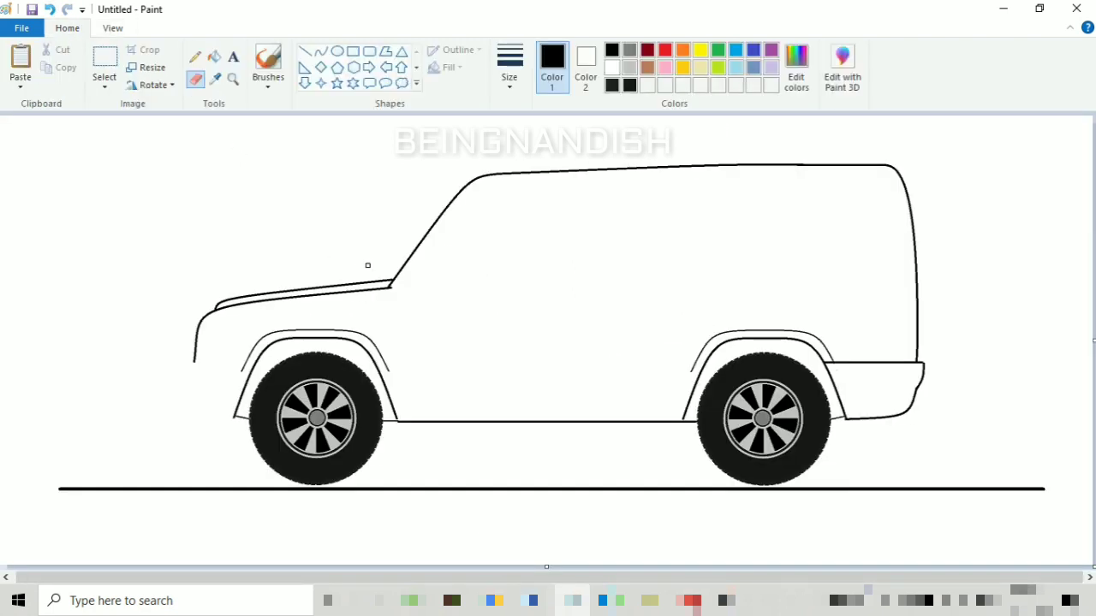
# Draw a thin straight line between the front and rear wheel flares and erase the flare ends projecting below it.
pyautogui.click(305, 51)
pyautogui.moveTo(694, 363); pyautogui.dragTo(388, 398)
pyautogui.click(195, 79)
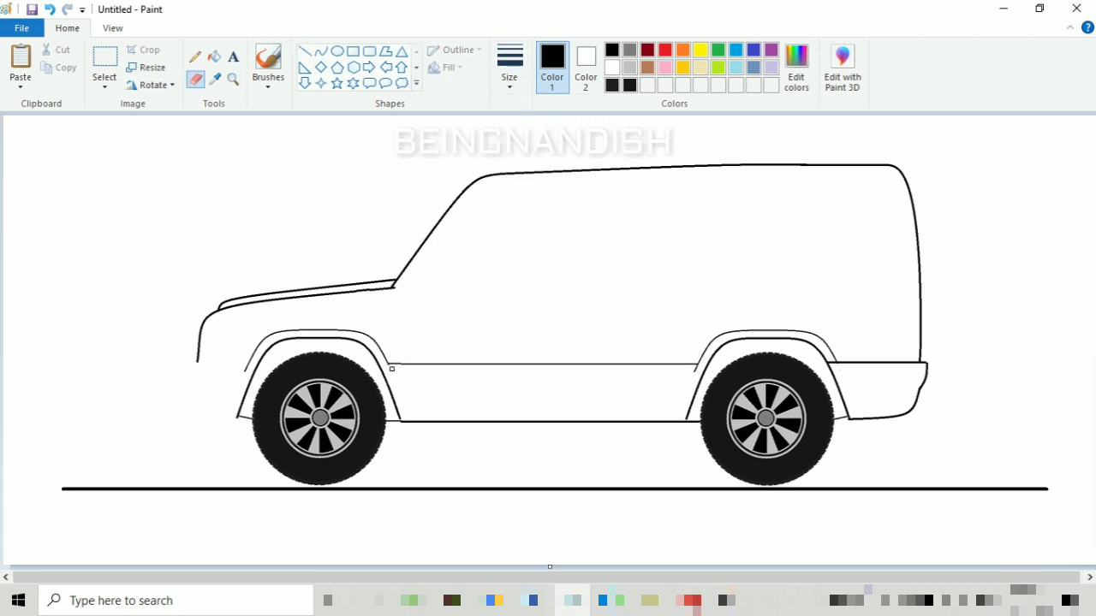
# Draw the front bumper's straight top edge from the front arch to slightly beyond the vehicle's front edge.
pyautogui.click(112, 28)
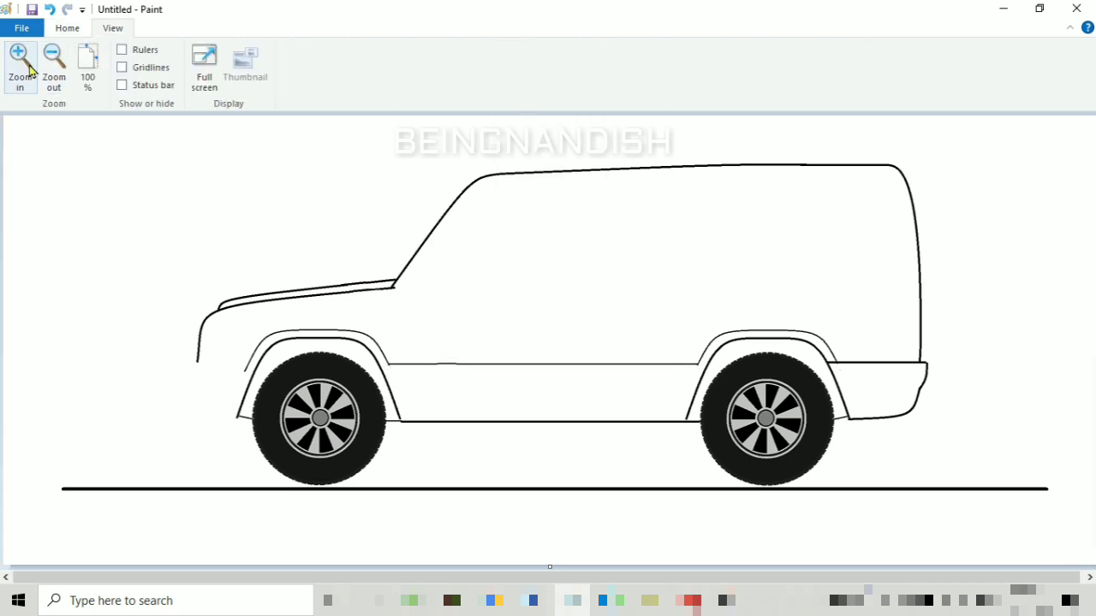
pyautogui.click(20, 55)
pyautogui.click(68, 28)
pyautogui.click(305, 52)
pyautogui.moveTo(490, 382); pyautogui.dragTo(381, 383)
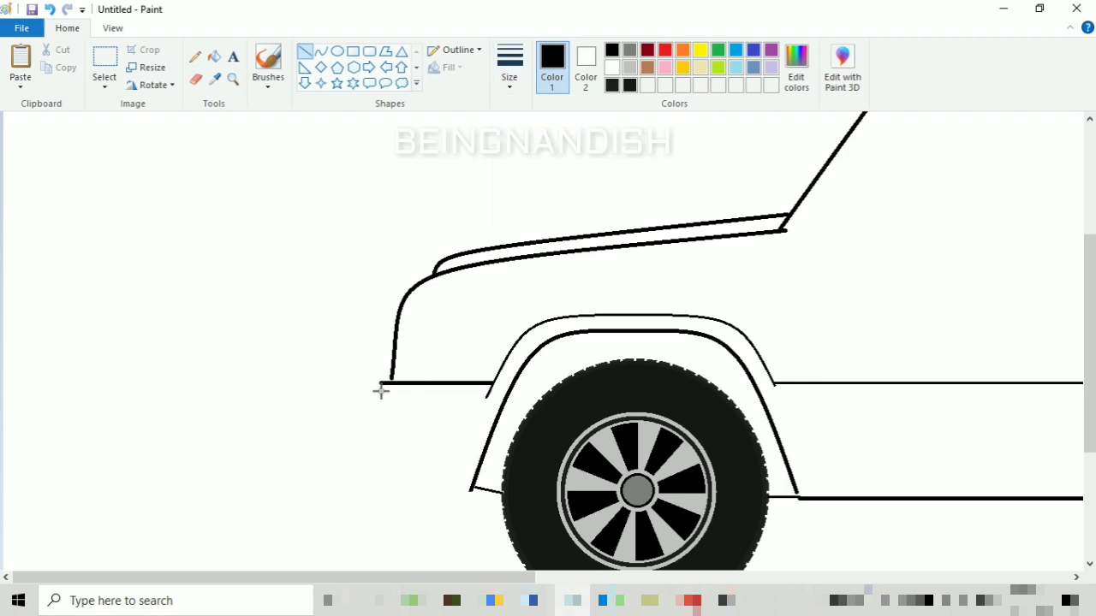
# Draw the front bumper's curved front edge down from its top edge, followed by a slanted section running back toward the wheel.
pyautogui.click(321, 51)
pyautogui.moveTo(382, 383); pyautogui.dragTo(371, 409)
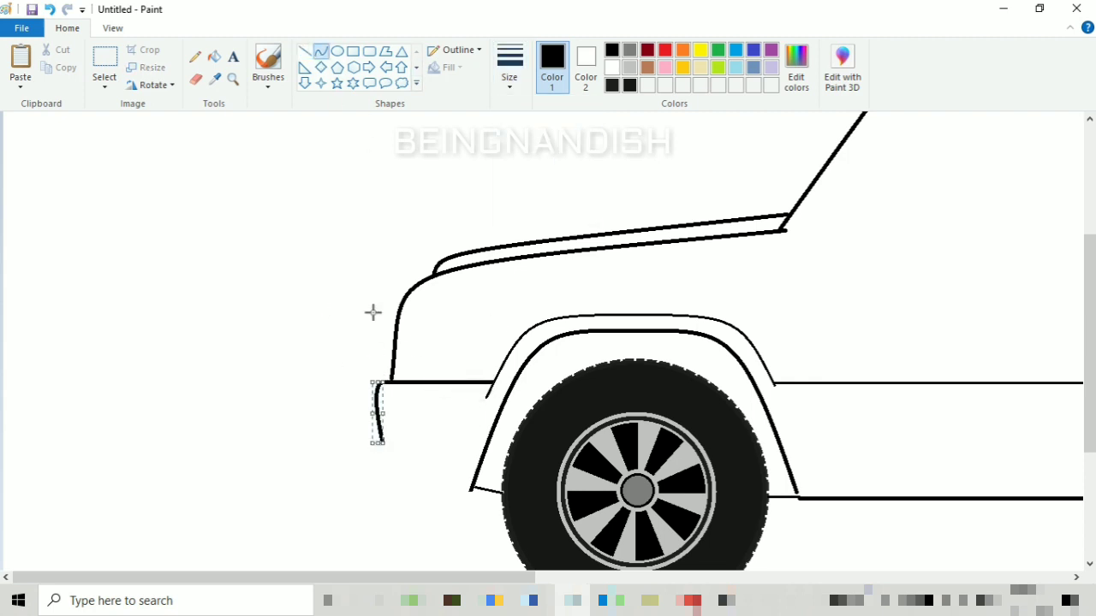
pyautogui.moveTo(396, 460); pyautogui.dragTo(417, 491)
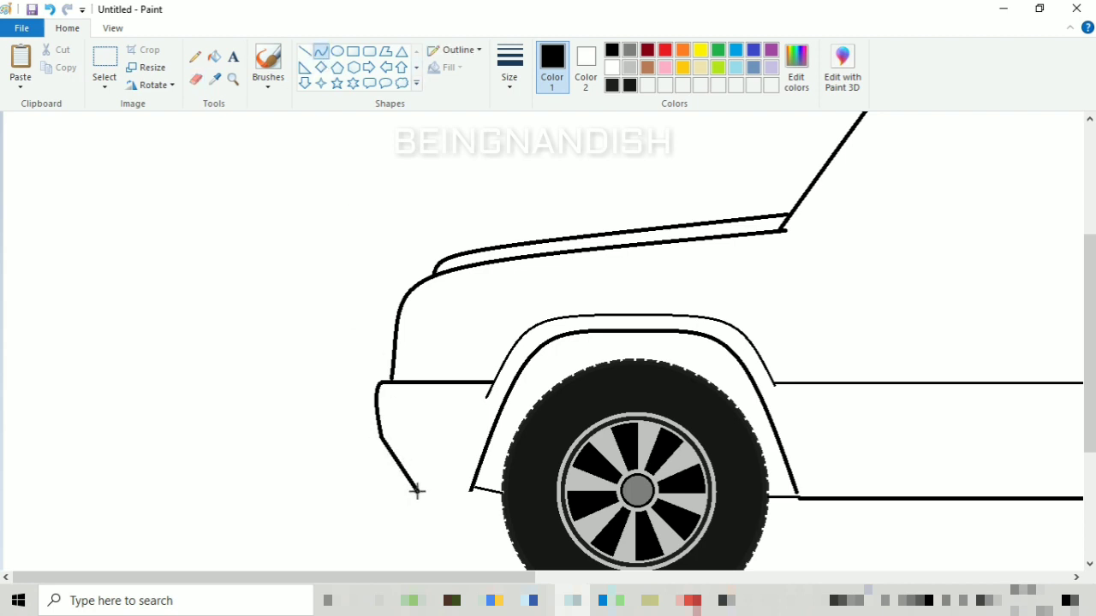
pyautogui.scroll(-3, 372, 341)
pyautogui.moveTo(418, 377); pyautogui.dragTo(471, 379)
pyautogui.click(450, 379)
pyautogui.hotkey('ctrl', 'z')
# Draw the front bumper's curved underside back to the front arch and erase the front flare line's end below the bumper's top edge.
pyautogui.click(196, 80)
pyautogui.click(321, 51)
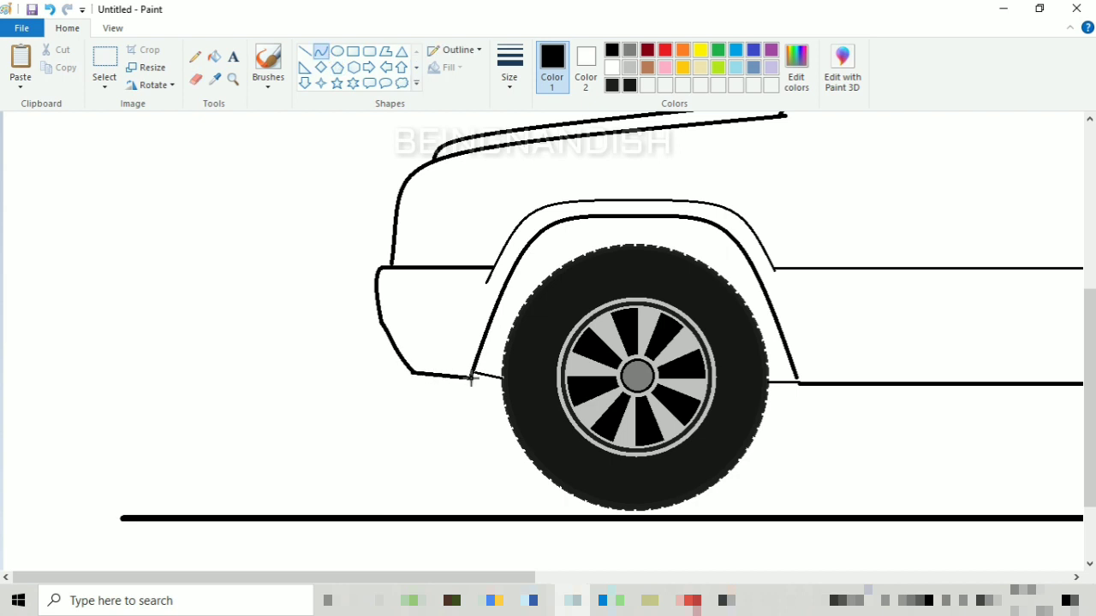
pyautogui.click(463, 385)
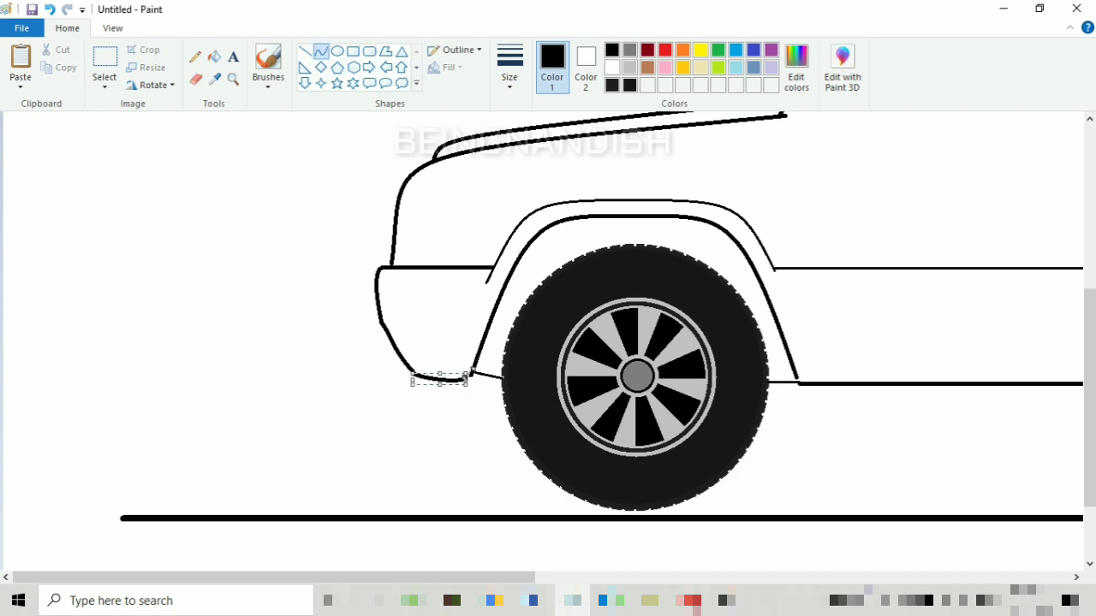
pyautogui.moveTo(416, 378); pyautogui.dragTo(419, 376)
pyautogui.click(442, 320)
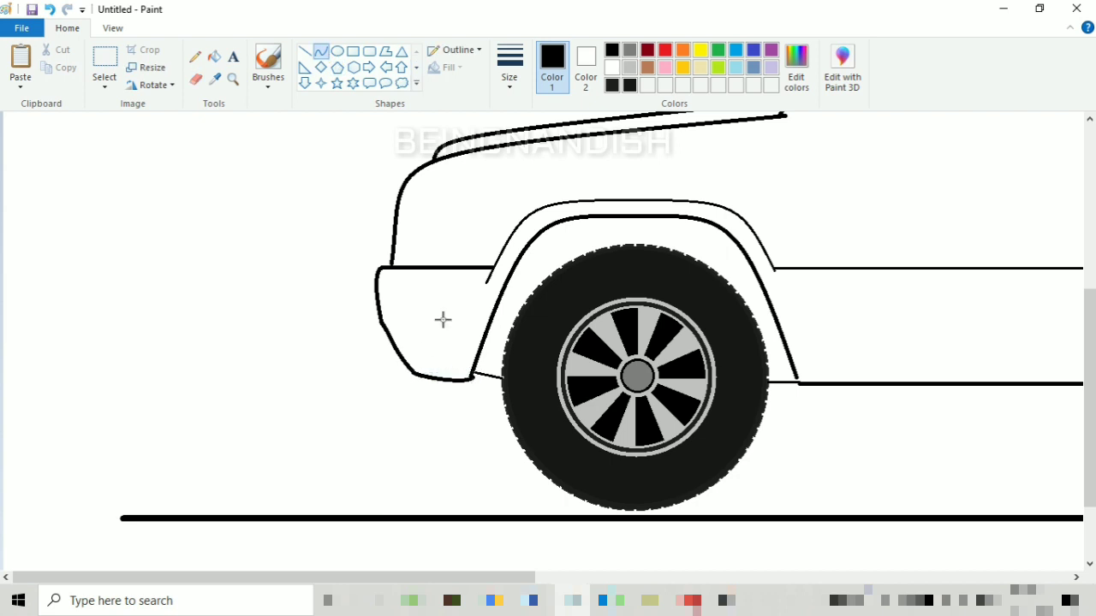
pyautogui.click(199, 81)
# Draw a thin horizontal line across the front bumper from the bend in its front edge to the wheel arch.
pyautogui.click(305, 51)
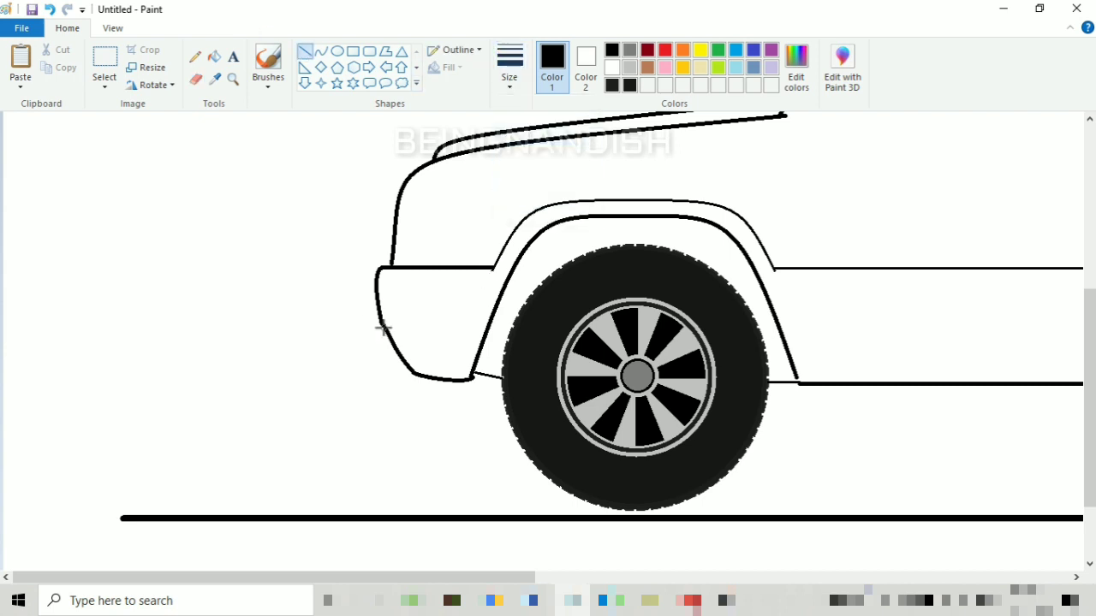
pyautogui.moveTo(383, 322); pyautogui.dragTo(489, 322)
pyautogui.click(509, 69)
pyautogui.click(530, 142)
pyautogui.click(320, 51)
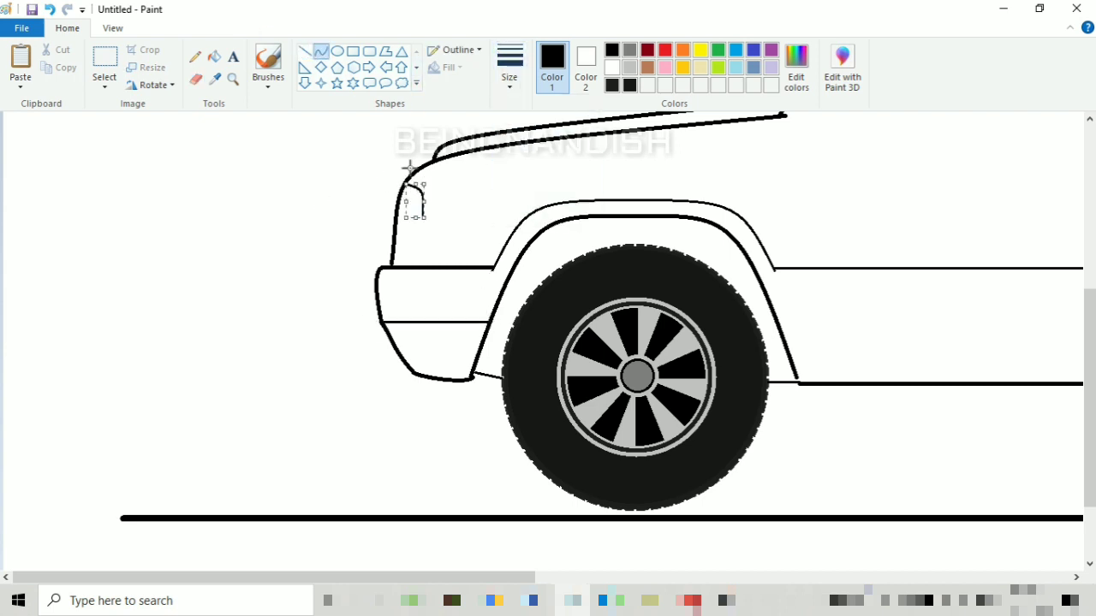
pyautogui.hotkey('ctrl', 'z')
# Erase the body's front edge above the bumper and redraw it as a curve from the hood's front down to the bumper.
pyautogui.click(195, 78)
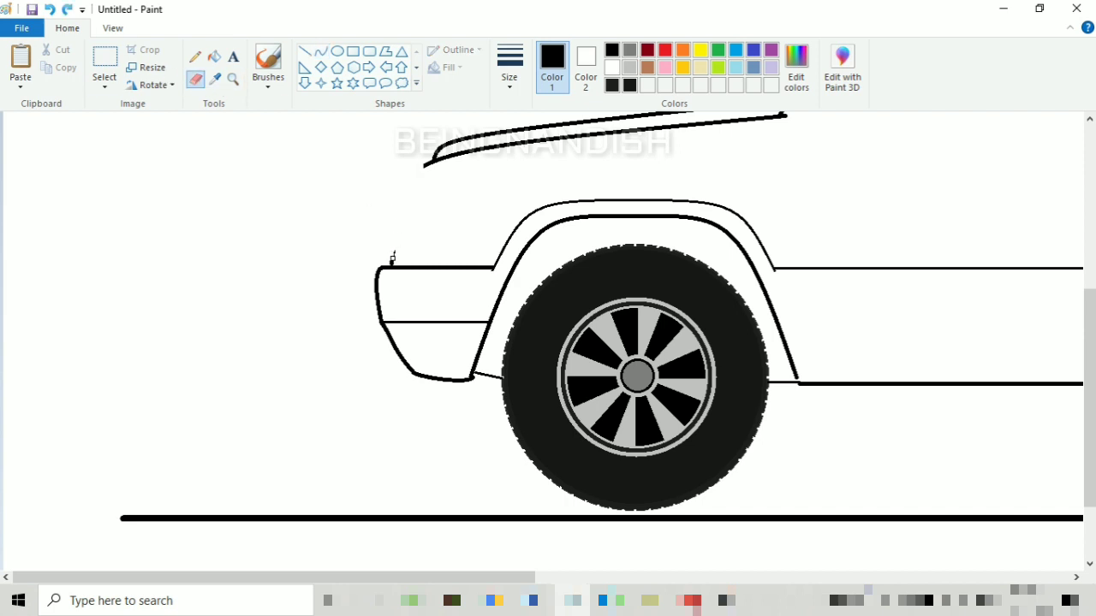
pyautogui.click(321, 56)
pyautogui.click(510, 67)
pyautogui.click(541, 175)
pyautogui.moveTo(426, 165); pyautogui.dragTo(391, 267)
pyautogui.moveTo(405, 202)
pyautogui.mouseDown()
pyautogui.moveTo(401, 173)
pyautogui.moveTo(396, 217)
pyautogui.moveTo(433, 193)
pyautogui.mouseUp()
pyautogui.click(362, 172)
# Outline the headlight with a curved top and rear edge and a straight bottom line just above the bumper.
pyautogui.click(429, 184)
pyautogui.click(385, 148)
pyautogui.click(305, 52)
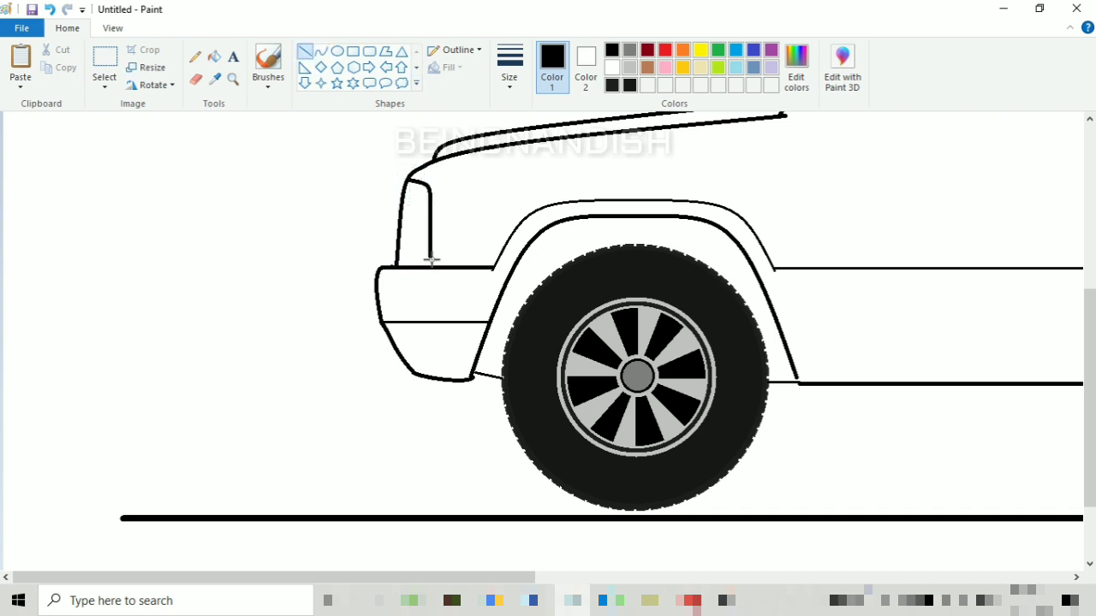
pyautogui.moveTo(430, 259); pyautogui.dragTo(394, 260)
pyautogui.click(482, 196)
# Draw a very thin vertical line just behind the headlight, from the hood's lower edge to the bumper's top edge.
pyautogui.click(510, 67)
pyautogui.click(503, 122)
pyautogui.moveTo(439, 161); pyautogui.dragTo(440, 266)
pyautogui.click(342, 197)
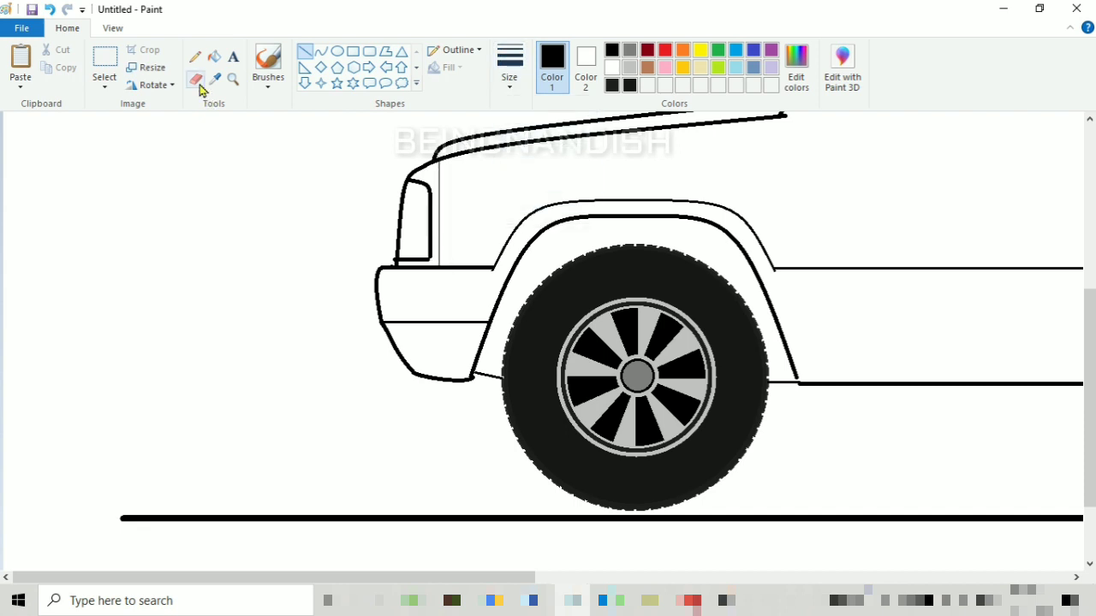
pyautogui.click(197, 80)
# Draw a small rounded rectangle as a side marker light on the front fender, below the rear end of the hood.
pyautogui.click(370, 52)
pyautogui.click(509, 68)
pyautogui.click(521, 145)
pyautogui.moveTo(682, 139); pyautogui.dragTo(711, 152)
# Clean up the hood line's end at the windshield base and draw a short vertical line across the hood's rear end.
pyautogui.scroll(3, 746, 190)
pyautogui.click(195, 79)
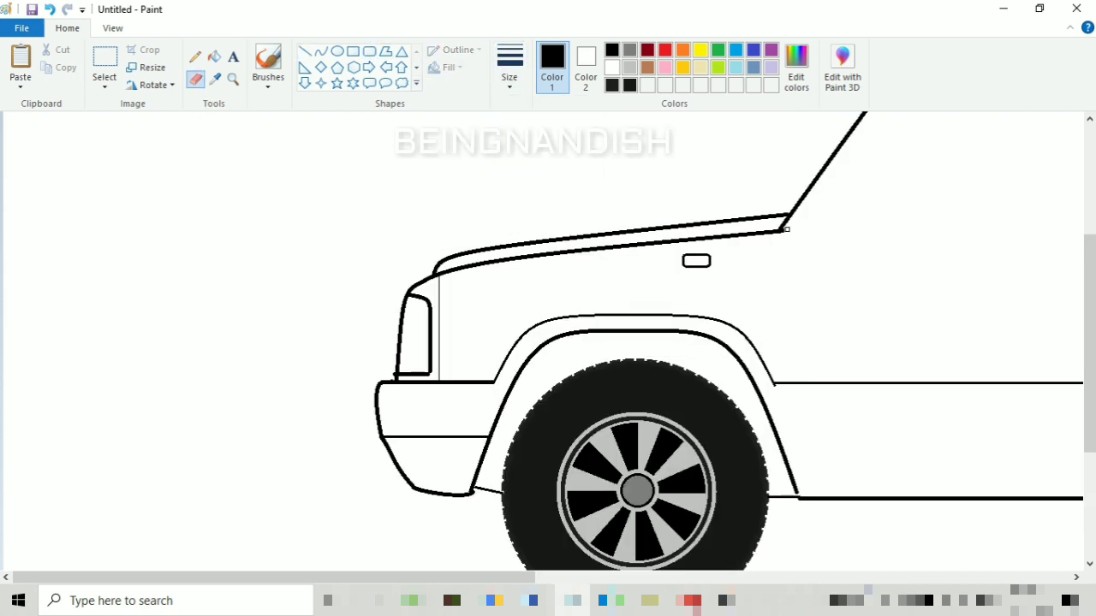
pyautogui.click(305, 52)
pyautogui.scroll(3, 757, 227)
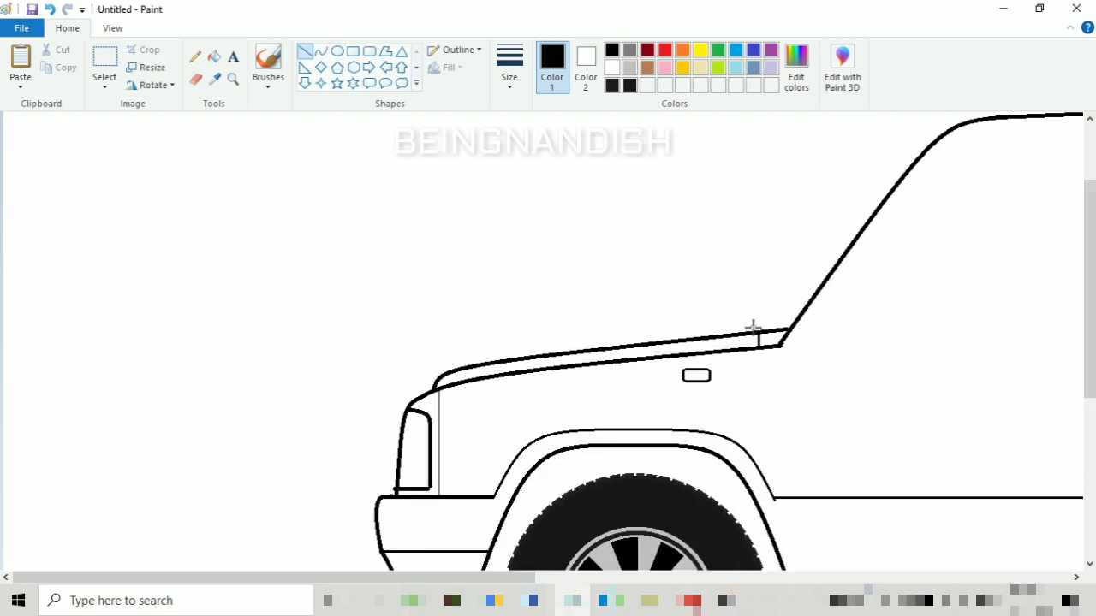
# Draw a thin, slightly curved line just inside the windshield edge and close its ends with short straight lines.
pyautogui.hscroll(9, 759, 331)
pyautogui.click(321, 51)
pyautogui.click(509, 64)
pyautogui.click(531, 140)
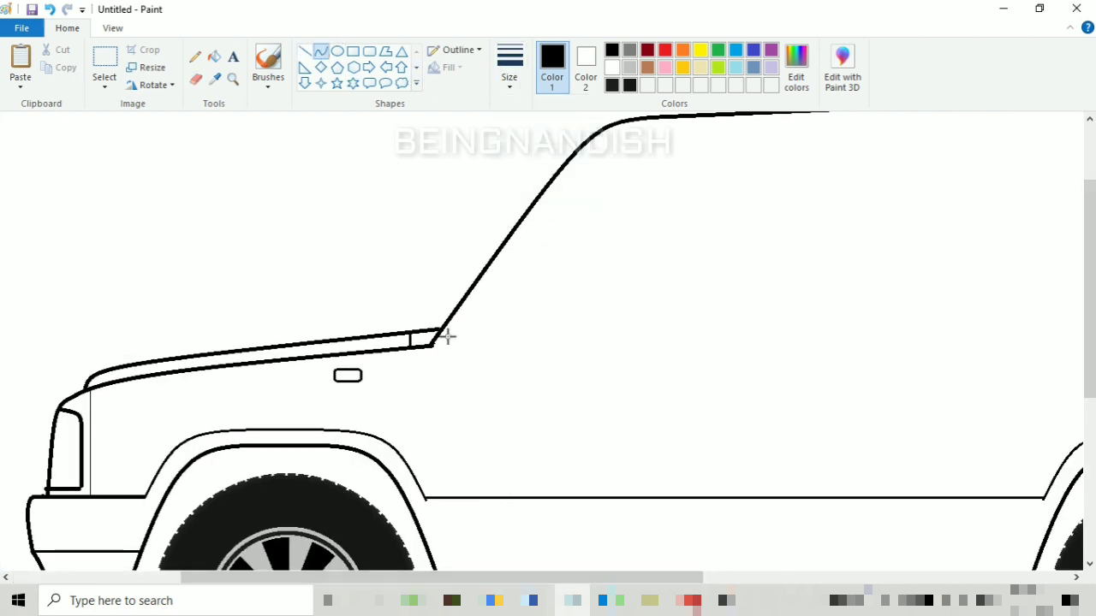
pyautogui.moveTo(445, 337); pyautogui.dragTo(594, 145)
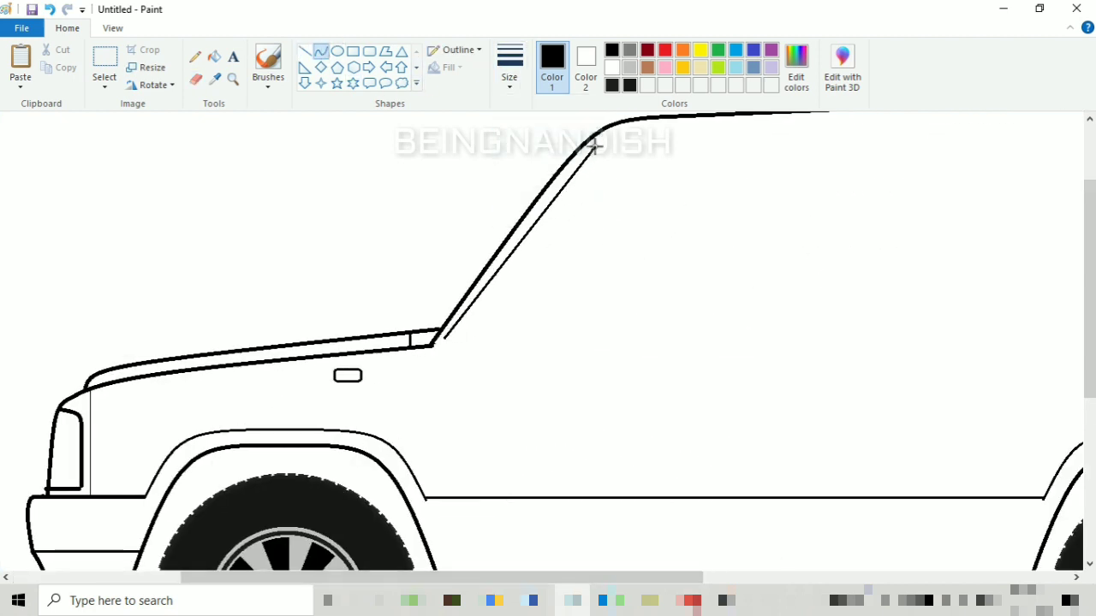
pyautogui.click(548, 200)
pyautogui.click(305, 52)
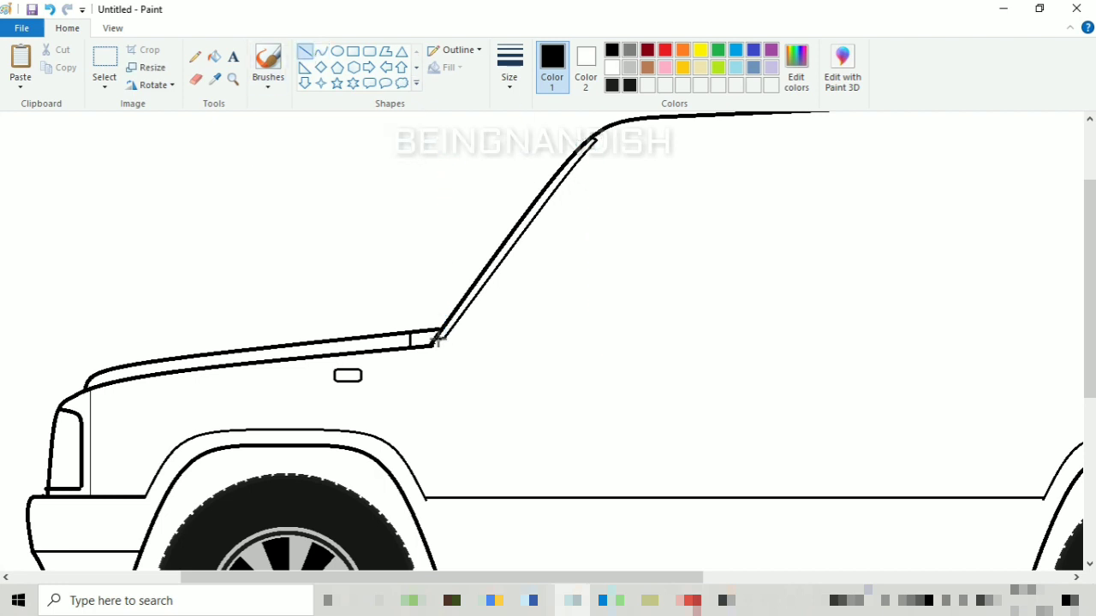
# Draw a straight horizontal beltline from just behind the windshield base to near the body's rear edge.
pyautogui.click(113, 28)
pyautogui.click(55, 64)
pyautogui.click(67, 28)
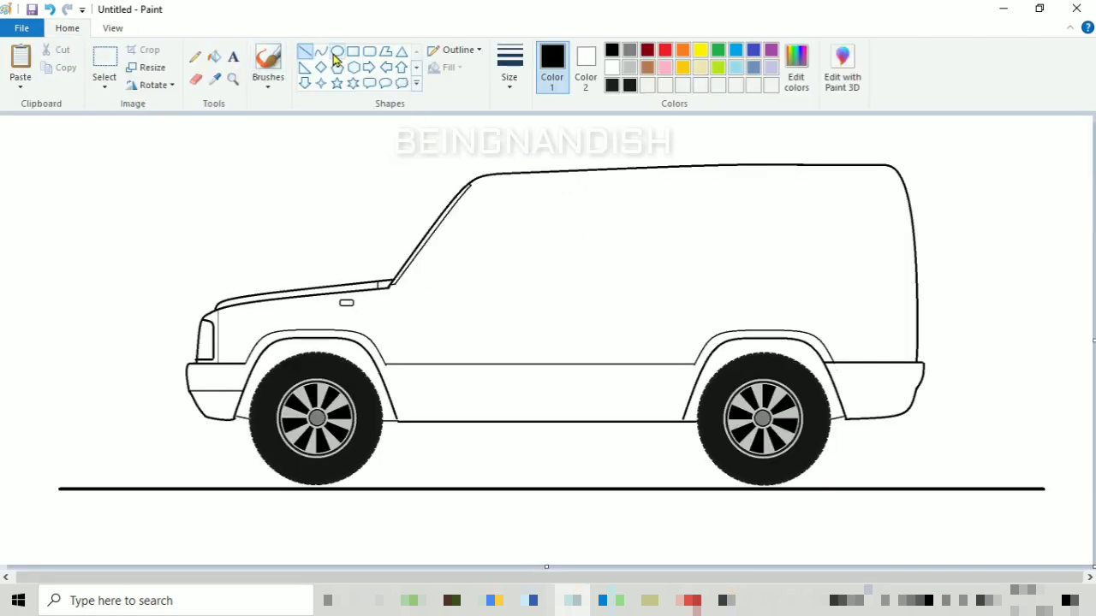
pyautogui.click(510, 64)
pyautogui.click(533, 141)
pyautogui.moveTo(411, 281); pyautogui.dragTo(890, 281)
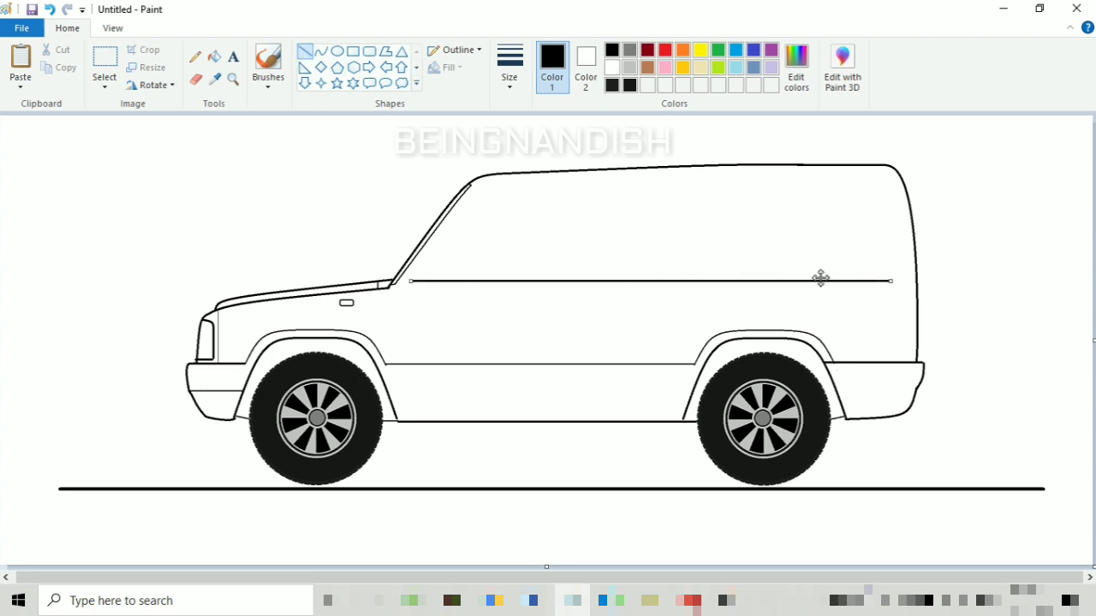
pyautogui.moveTo(789, 281); pyautogui.dragTo(786, 281)
# Draw the side windows' curved front edge up from the beltline and a straight top edge back to the body's rear.
pyautogui.click(320, 51)
pyautogui.moveTo(437, 241); pyautogui.dragTo(503, 186)
pyautogui.click(475, 186)
pyautogui.click(471, 186)
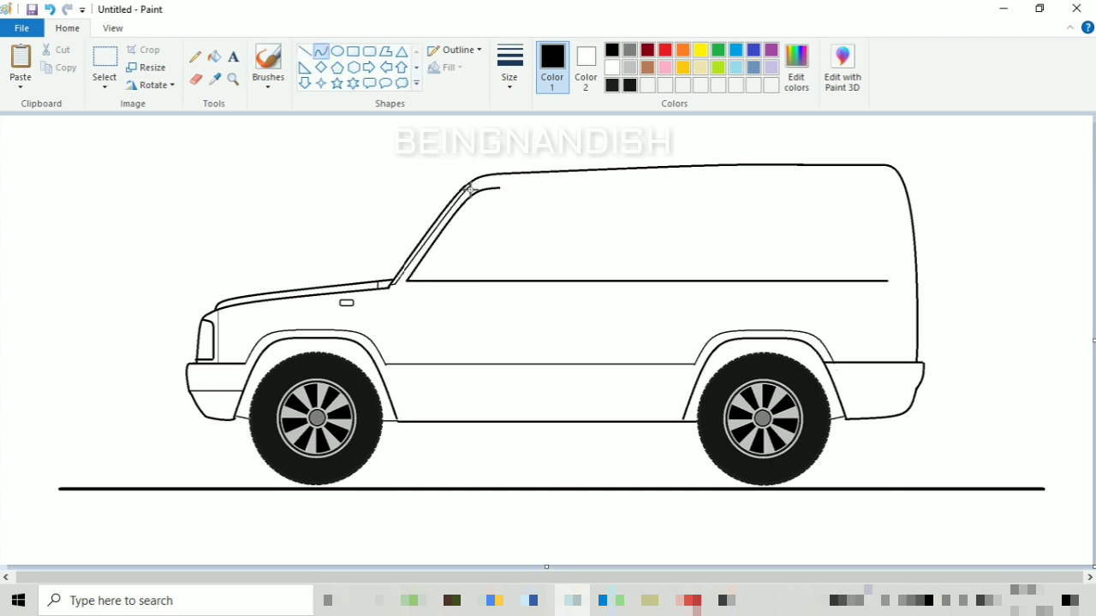
pyautogui.click(530, 186)
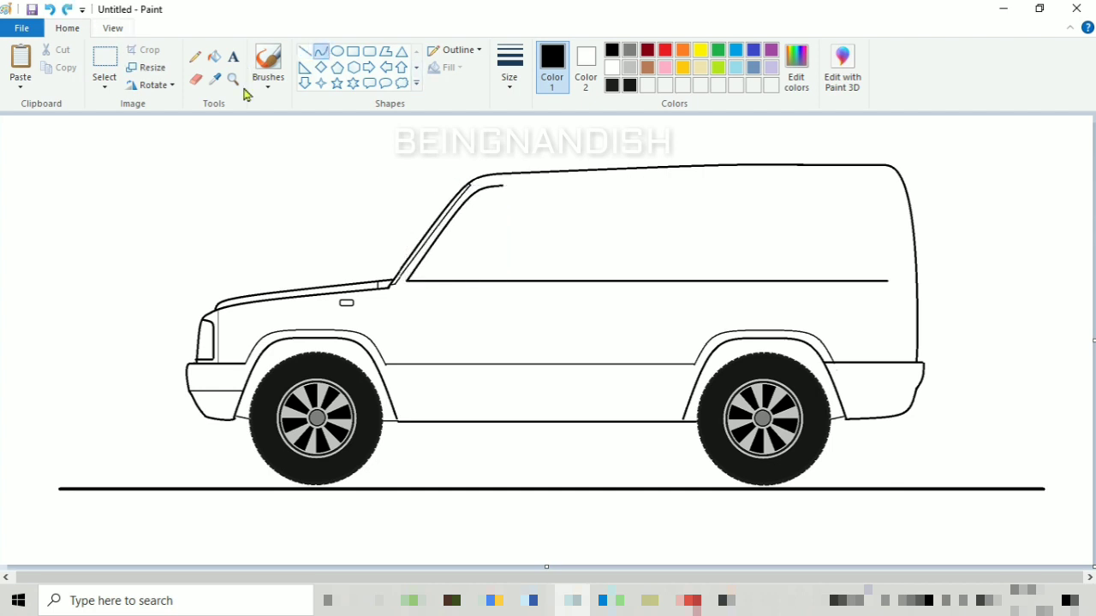
pyautogui.moveTo(502, 185); pyautogui.dragTo(904, 184)
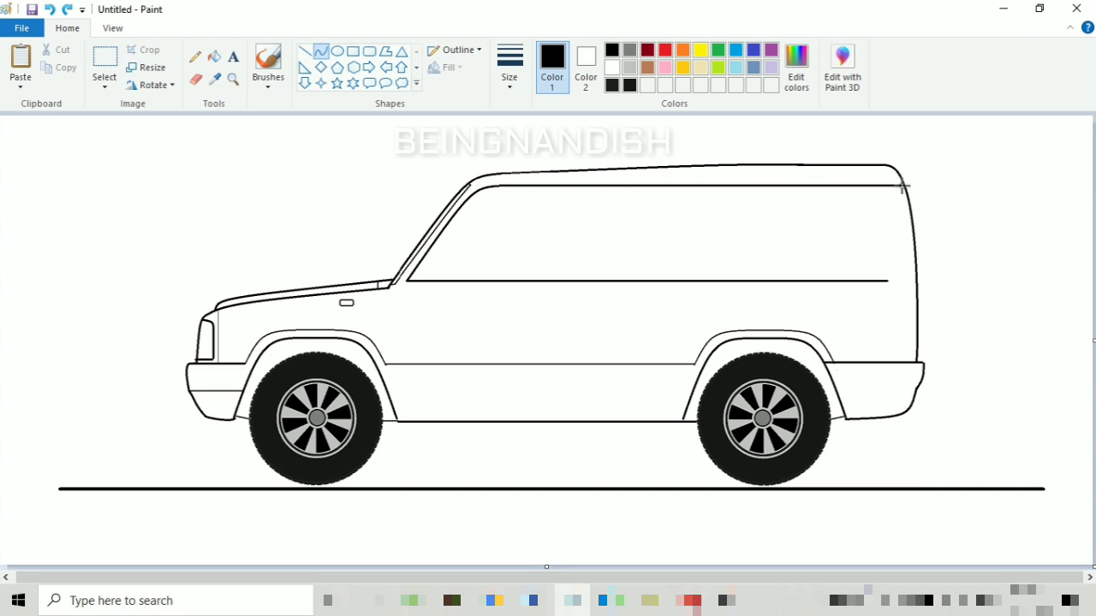
pyautogui.click(305, 51)
pyautogui.moveTo(558, 250); pyautogui.dragTo(563, 280)
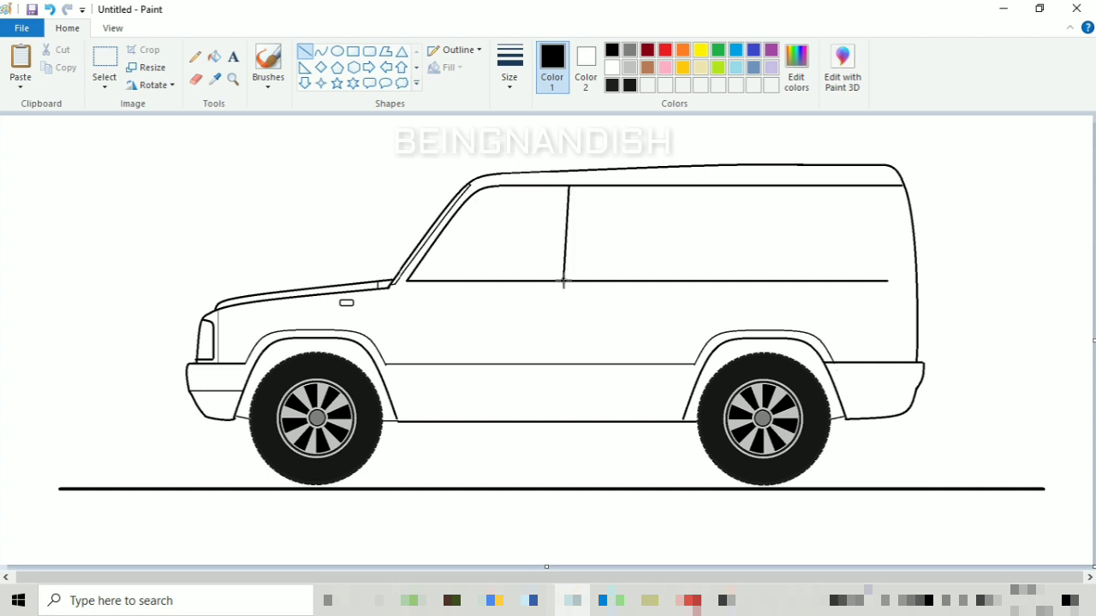
pyautogui.moveTo(582, 187); pyautogui.dragTo(580, 280)
pyautogui.click(112, 29)
pyautogui.click(20, 56)
pyautogui.moveTo(137, 577); pyautogui.dragTo(421, 577)
pyautogui.click(51, 10)
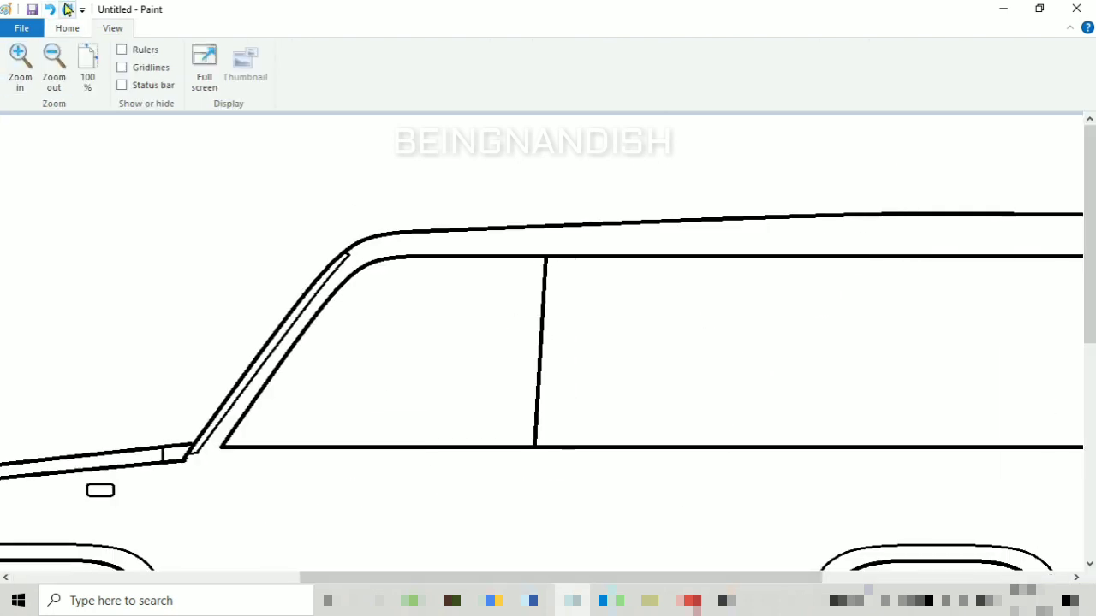
pyautogui.click(52, 9)
# Draw the middle pillar between window top and beltline with a slightly slanted front line and a vertical rear line.
pyautogui.click(66, 28)
pyautogui.scroll(-2, 570, 139)
pyautogui.moveTo(570, 140); pyautogui.dragTo(562, 332)
pyautogui.moveTo(604, 142); pyautogui.dragTo(604, 332)
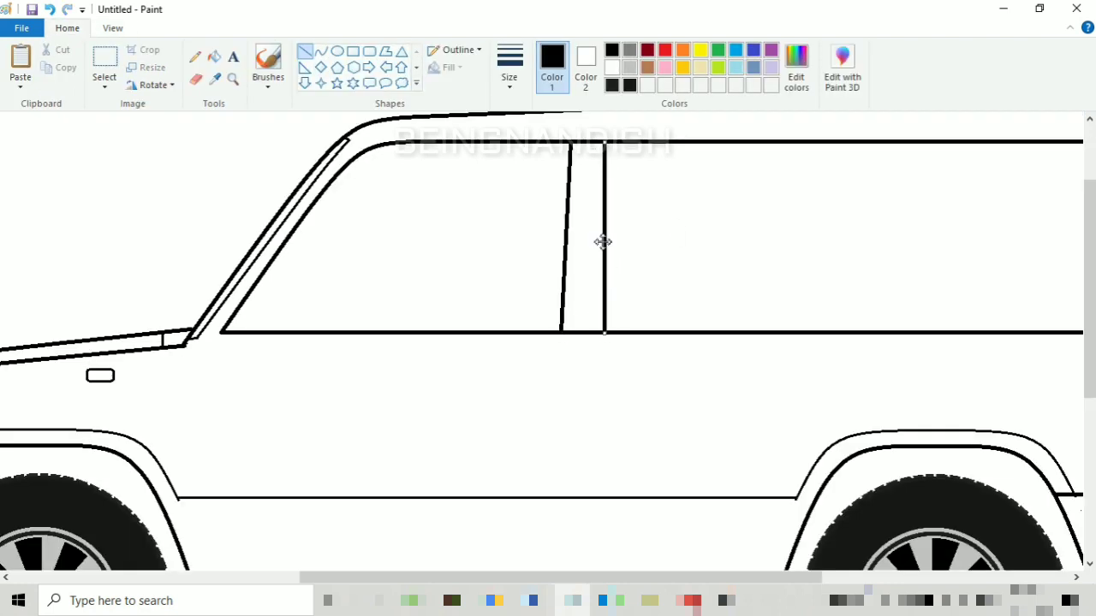
# Draw a thinner, slightly slanted line from the beltline below the middle pillar to the body's lower edge to separate the doors.
pyautogui.scroll(-2, 602, 241)
pyautogui.click(509, 64)
pyautogui.click(513, 136)
pyautogui.moveTo(582, 219); pyautogui.dragTo(573, 493)
# Draw the front door's leading edge as two joined curves from the beltline's front end down to the sill.
pyautogui.click(321, 52)
pyautogui.moveTo(221, 220); pyautogui.dragTo(196, 380)
pyautogui.moveTo(208, 257); pyautogui.dragTo(197, 296)
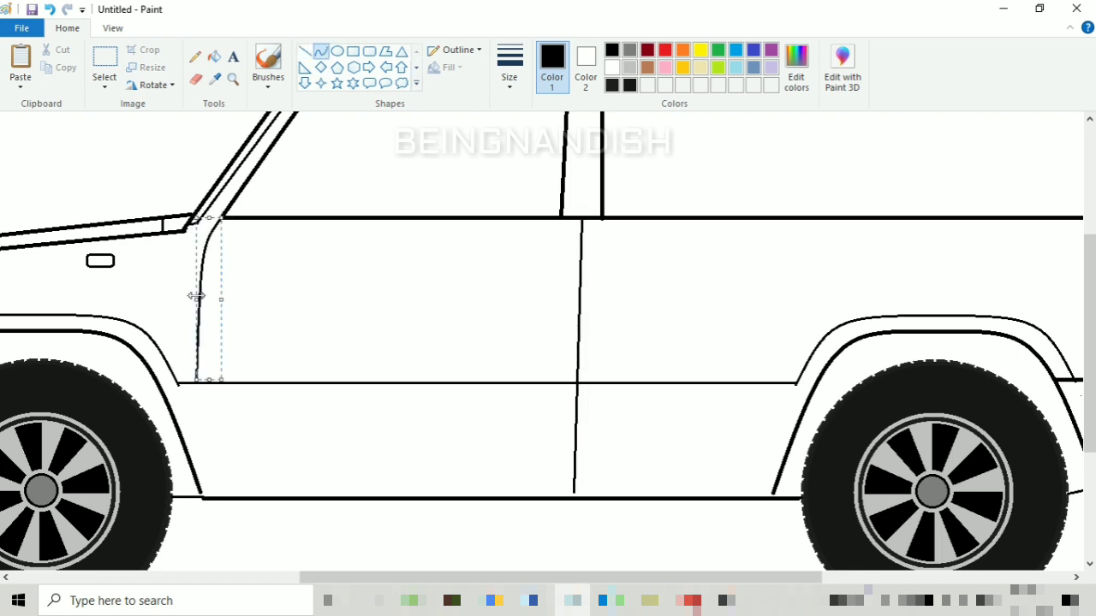
pyautogui.moveTo(196, 381); pyautogui.dragTo(207, 497)
pyautogui.moveTo(202, 445); pyautogui.dragTo(206, 441)
pyautogui.click(248, 424)
# Draw a thin horizontal line just above the body's lower edge between the front and rear wheel arches.
pyautogui.click(305, 51)
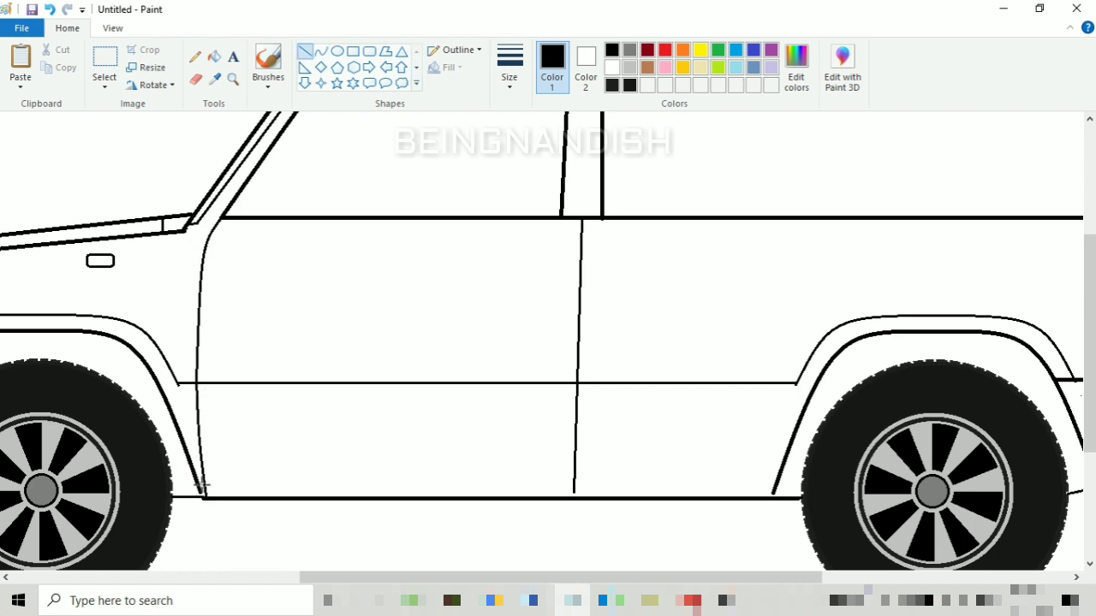
pyautogui.moveTo(202, 487); pyautogui.dragTo(774, 488)
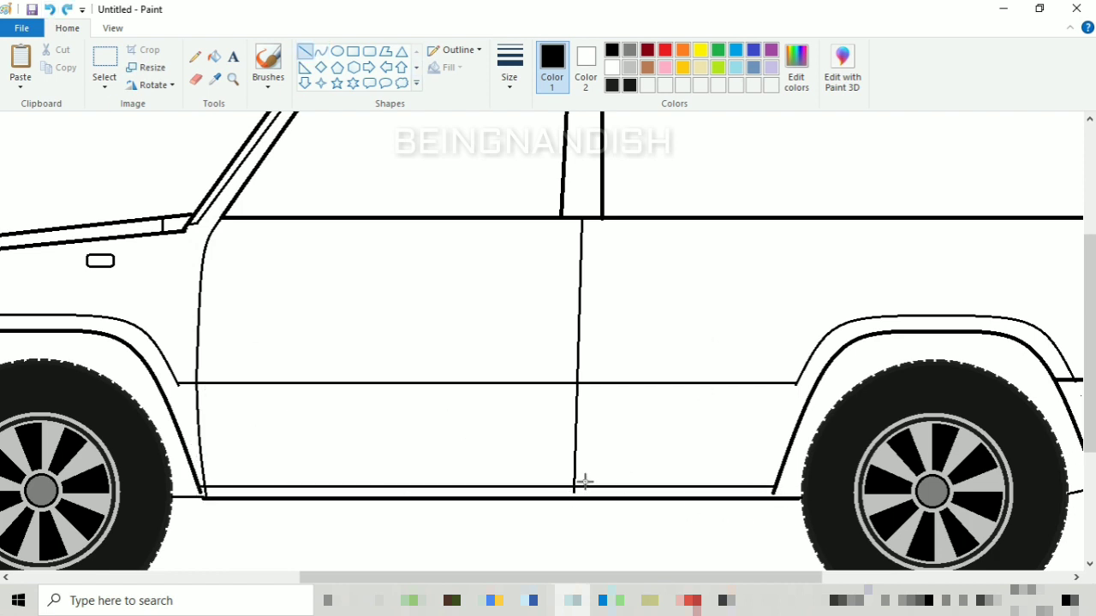
# Draw the rear pillar as two thicker lines slanting backward from the window top edge down to the beltline.
pyautogui.click(509, 69)
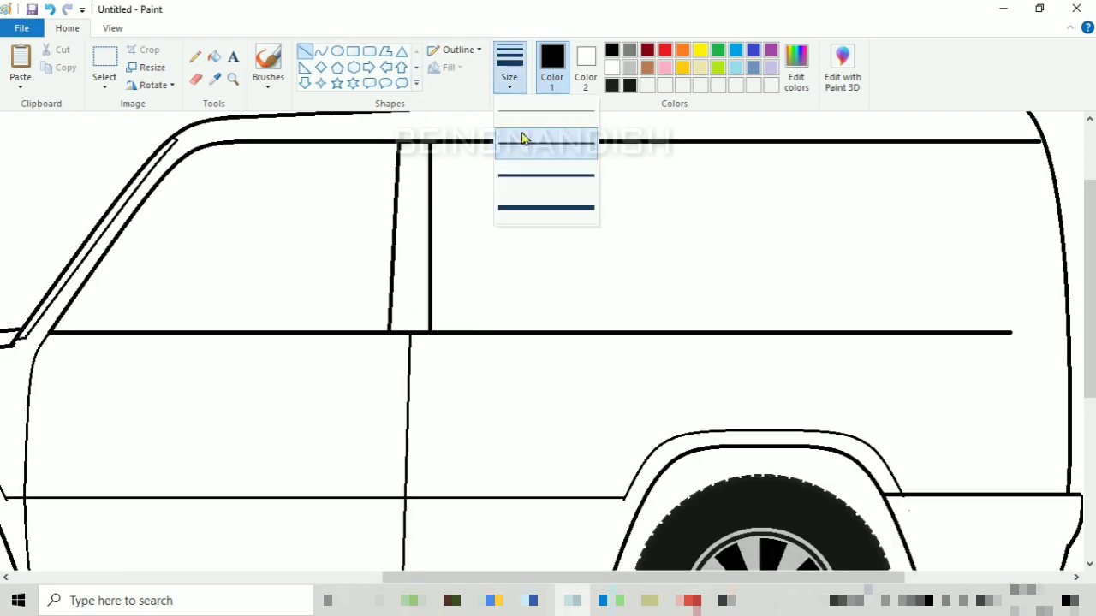
pyautogui.click(523, 169)
pyautogui.moveTo(682, 143); pyautogui.dragTo(701, 333)
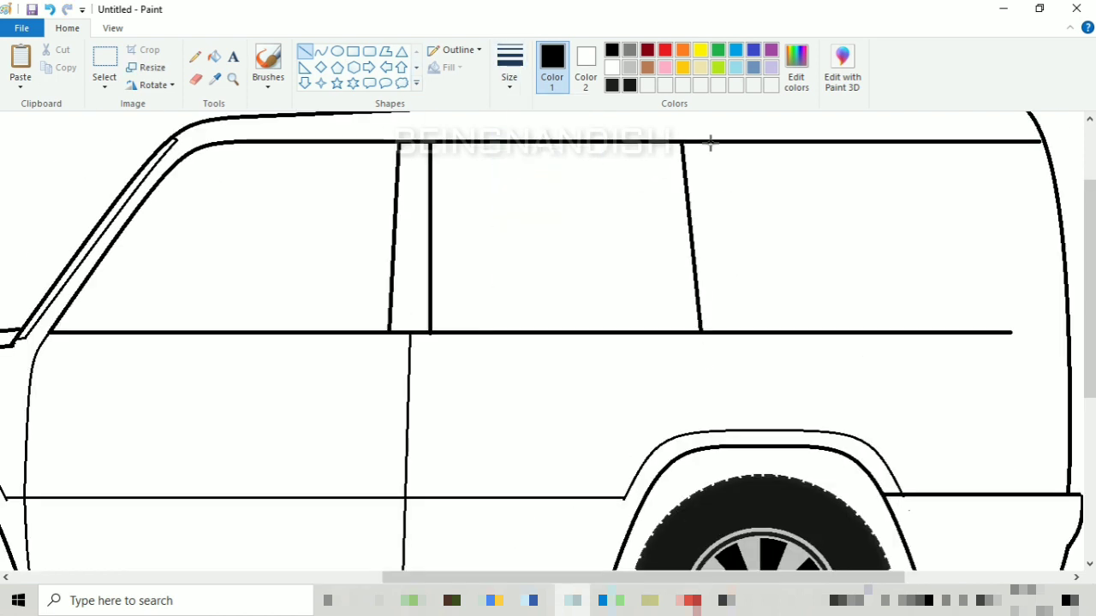
pyautogui.moveTo(709, 143); pyautogui.dragTo(736, 331)
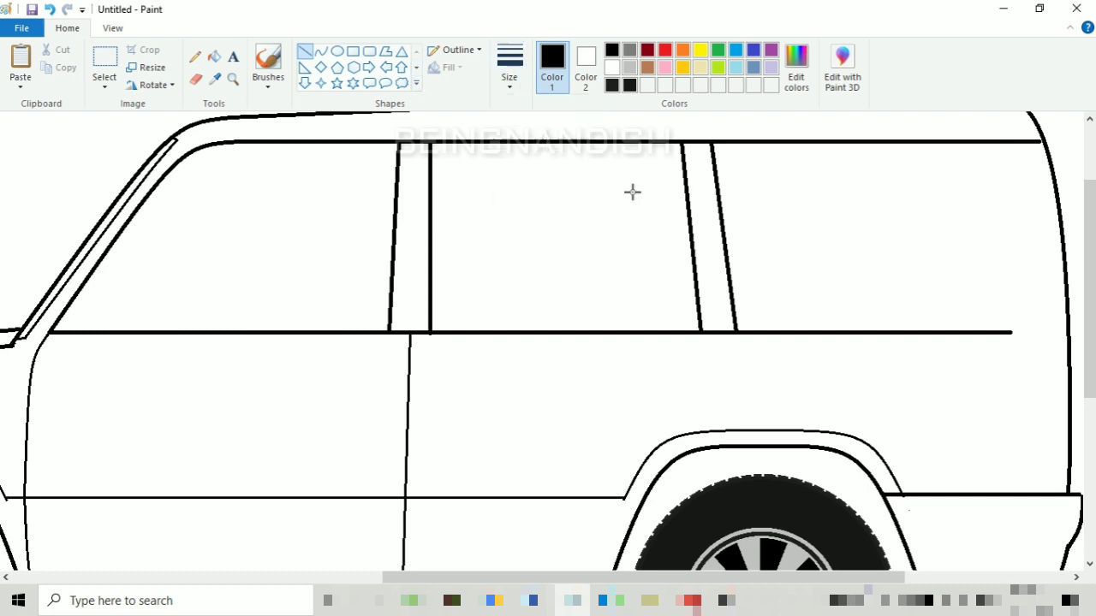
# Draw thin inner lines alongside both edges of the middle pillar.
pyautogui.moveTo(403, 144); pyautogui.dragTo(395, 329)
pyautogui.moveTo(419, 178); pyautogui.dragTo(423, 334)
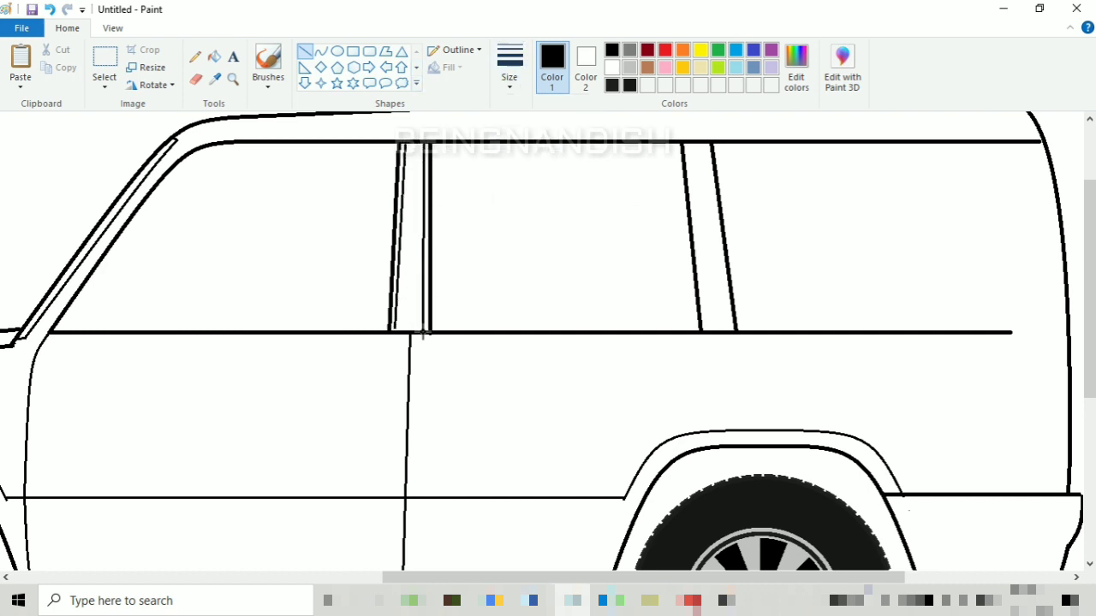
# Draw a thin line inside the rear pillar's front edge and the rear door's back edge, curved at top, down to the wheel arch.
pyautogui.moveTo(691, 151); pyautogui.dragTo(710, 450)
pyautogui.click(320, 51)
pyautogui.moveTo(714, 373); pyautogui.dragTo(714, 352)
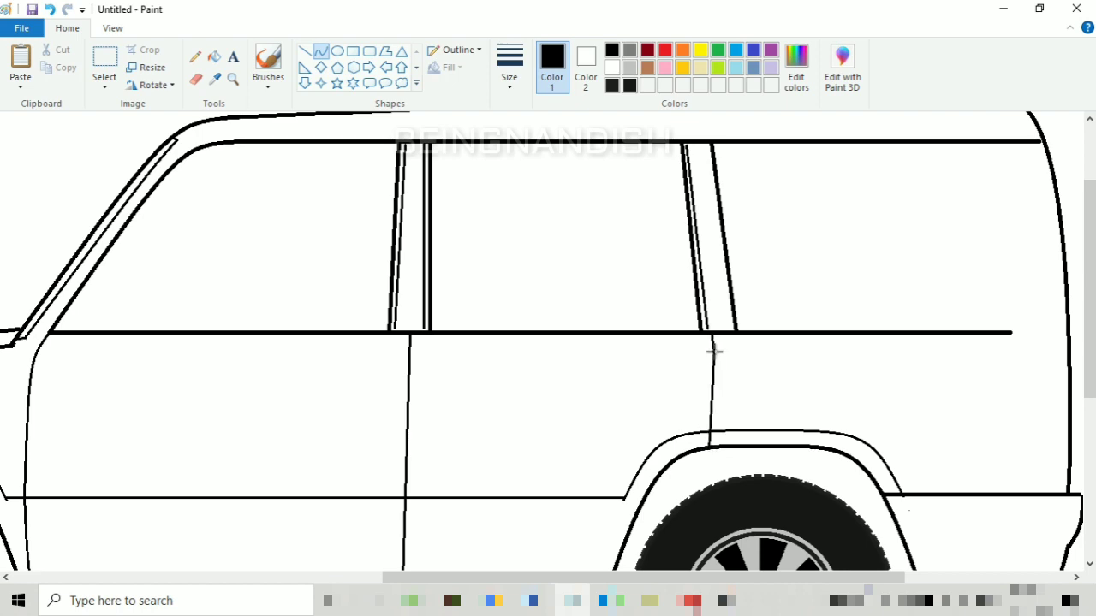
# Draw the front door handle from an outer rounded rectangle and a flatter one inside its upper part, near the door's rear edge.
pyautogui.scroll(-3, 606, 391)
pyautogui.click(112, 28)
pyautogui.click(54, 66)
pyautogui.click(23, 85)
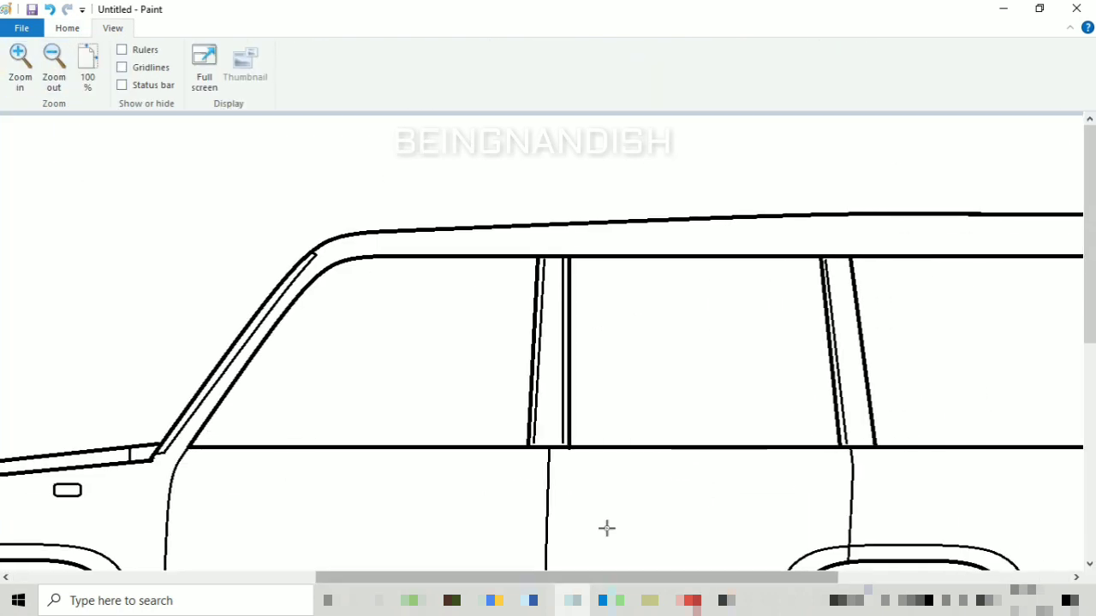
pyautogui.scroll(-3, 607, 527)
pyautogui.click(70, 30)
pyautogui.click(370, 52)
pyautogui.click(509, 68)
pyautogui.click(530, 147)
pyautogui.moveTo(477, 371); pyautogui.dragTo(525, 393)
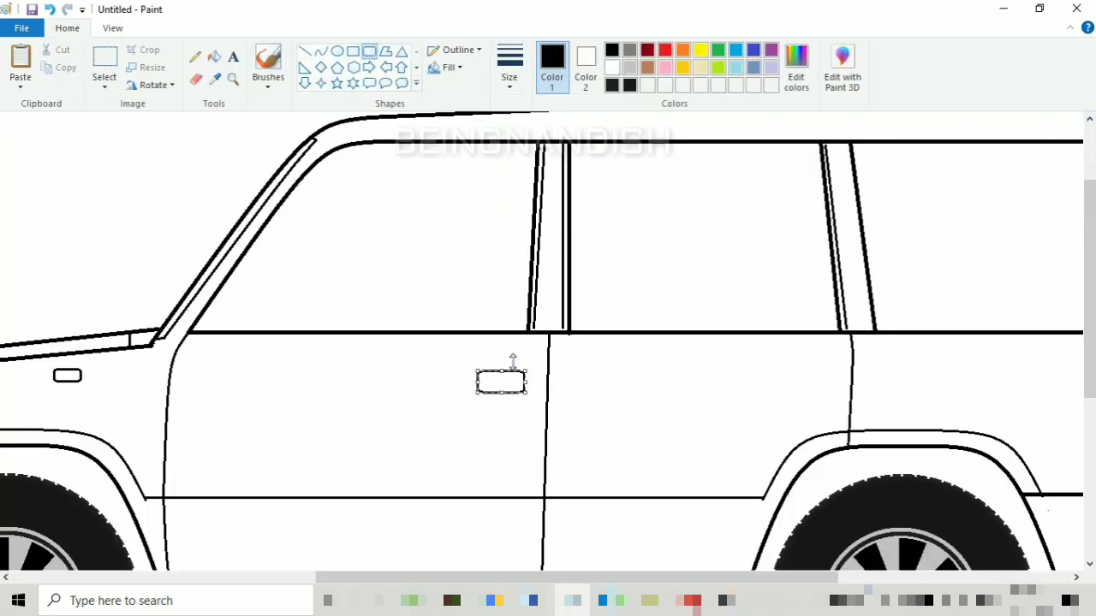
pyautogui.click(511, 359)
# Copy the front door handle and place the pasted copy near the rear edge of the rear door.
pyautogui.click(107, 69)
pyautogui.moveTo(469, 358); pyautogui.dragTo(516, 386)
pyautogui.rightClick(516, 387)
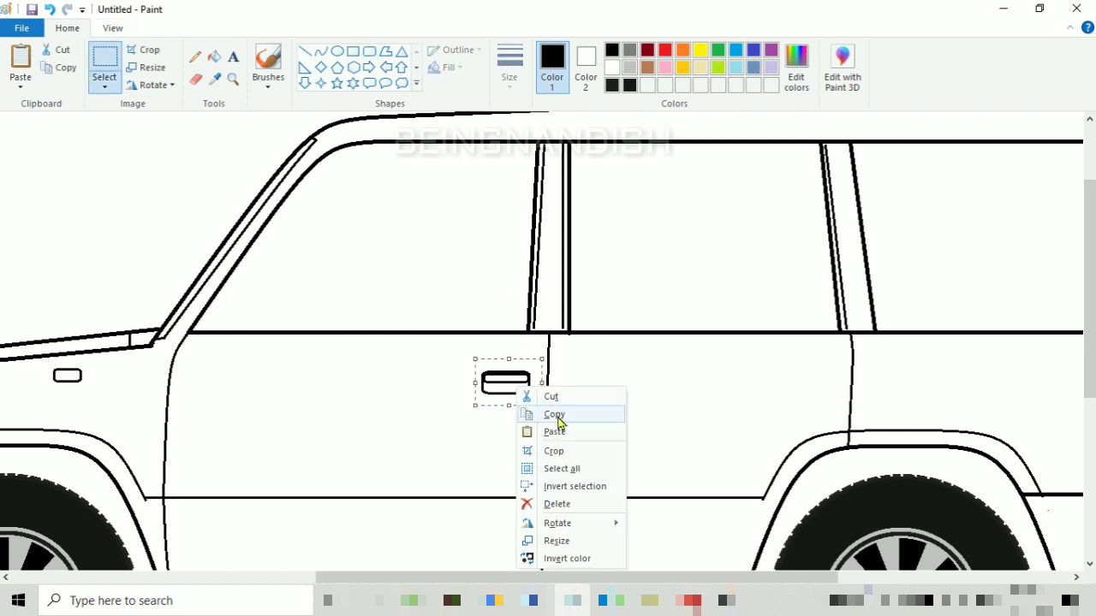
pyautogui.click(558, 418)
pyautogui.rightClick(396, 235)
pyautogui.click(434, 281)
pyautogui.moveTo(55, 148); pyautogui.dragTo(807, 379)
# Draw a thick vertical divider in the rear door window from its top edge to the beltline.
pyautogui.click(306, 51)
pyautogui.click(509, 69)
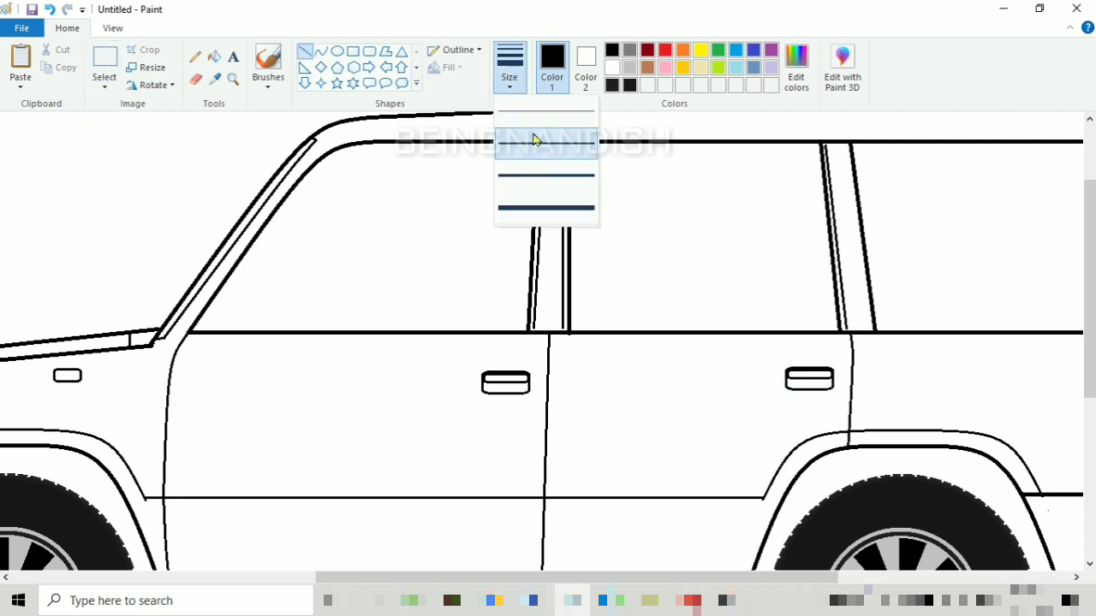
pyautogui.click(533, 140)
pyautogui.moveTo(764, 143); pyautogui.dragTo(764, 333)
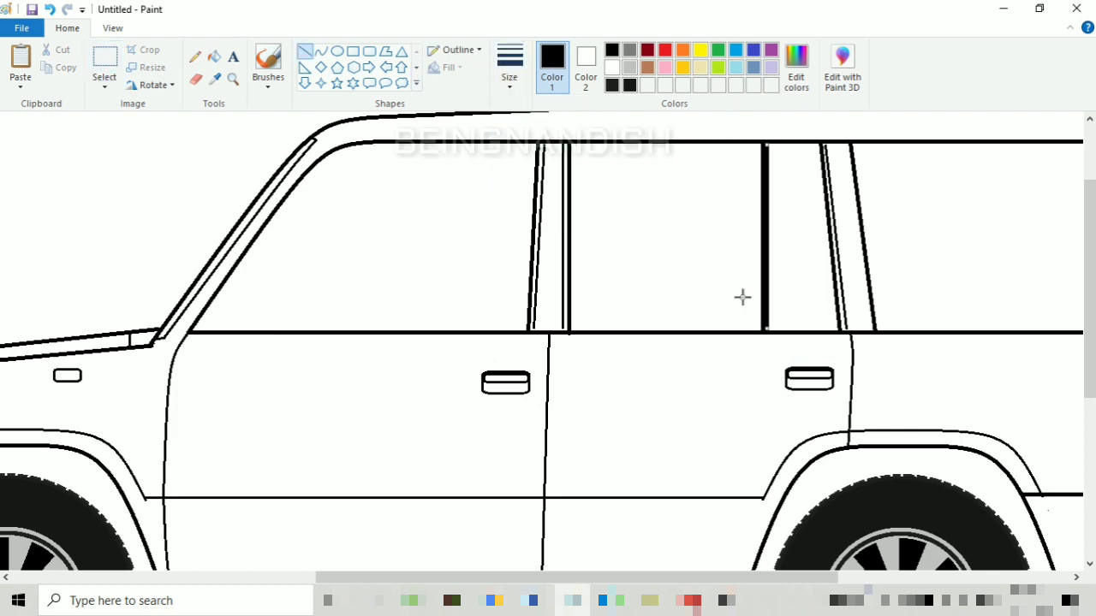
# Outline the side mirror housing with curves at the lower front corner of the front door window.
pyautogui.click(509, 68)
pyautogui.click(531, 121)
pyautogui.click(320, 51)
pyautogui.click(239, 268)
pyautogui.moveTo(244, 275)
pyautogui.mouseDown()
pyautogui.moveTo(239, 268)
pyautogui.moveTo(264, 272)
pyautogui.moveTo(250, 327)
pyautogui.moveTo(255, 299)
pyautogui.mouseUp()
pyautogui.click(265, 274)
pyautogui.click(196, 79)
pyautogui.click(320, 51)
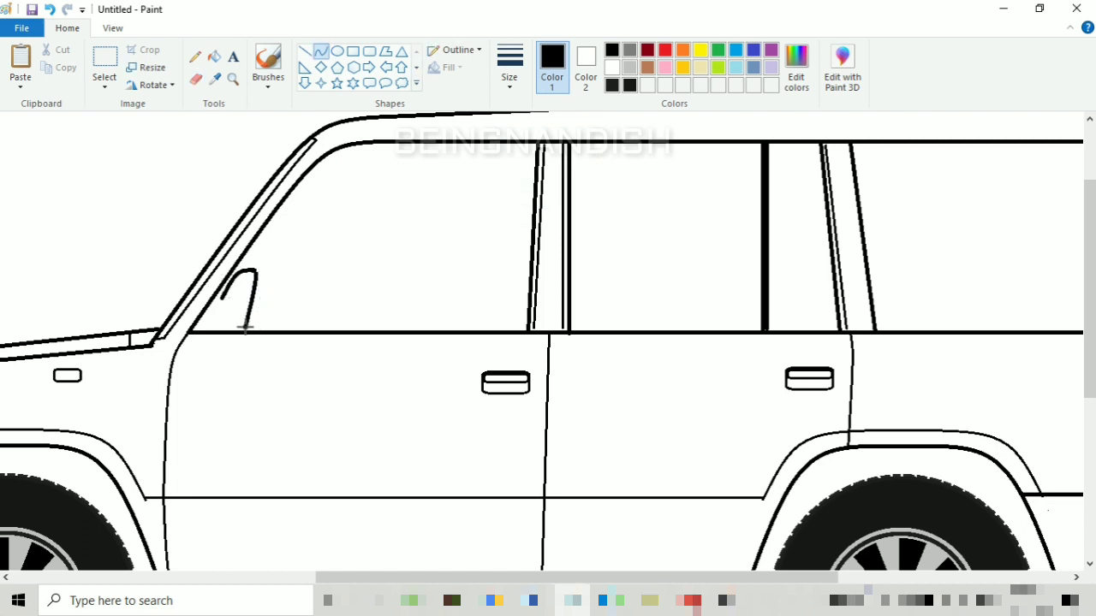
pyautogui.moveTo(205, 341); pyautogui.dragTo(220, 298)
# Draw a small bracket joining the side mirror housing to the front window pillar.
pyautogui.click(305, 52)
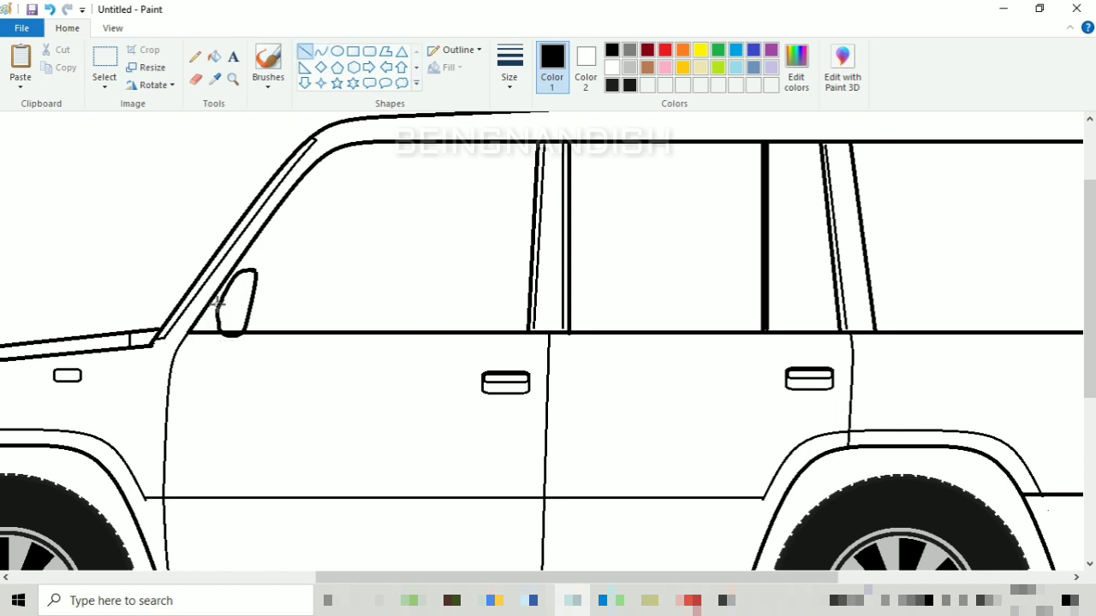
pyautogui.hotkey('ctrl', 'z')
pyautogui.click(320, 52)
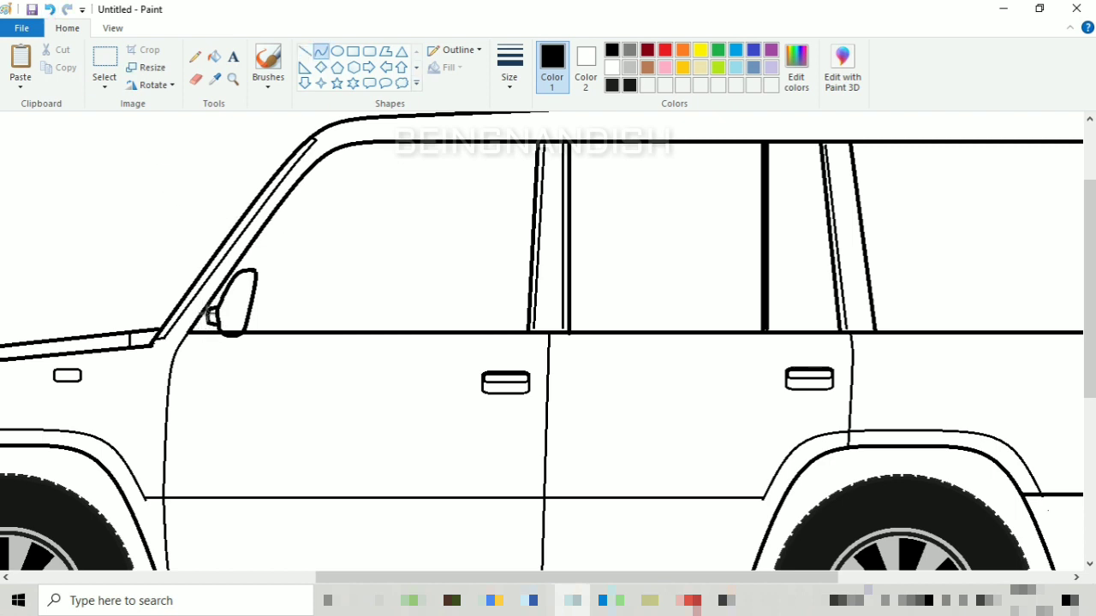
pyautogui.click(305, 51)
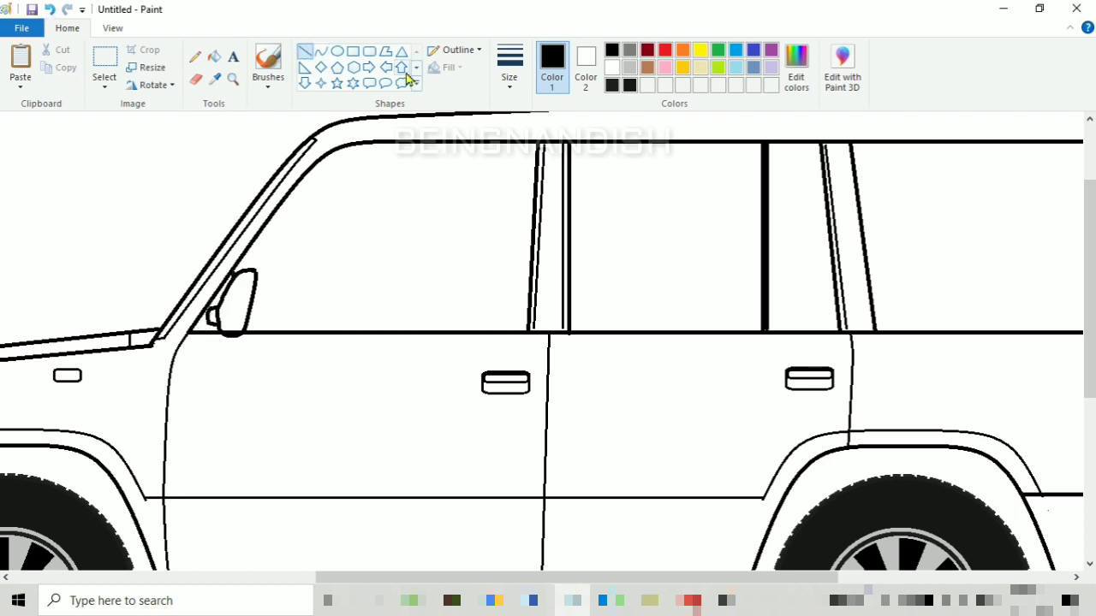
# Draw thin inner trim lines along the bottom of both door windows and the sloping front edge of the front window.
pyautogui.moveTo(246, 328); pyautogui.dragTo(841, 328)
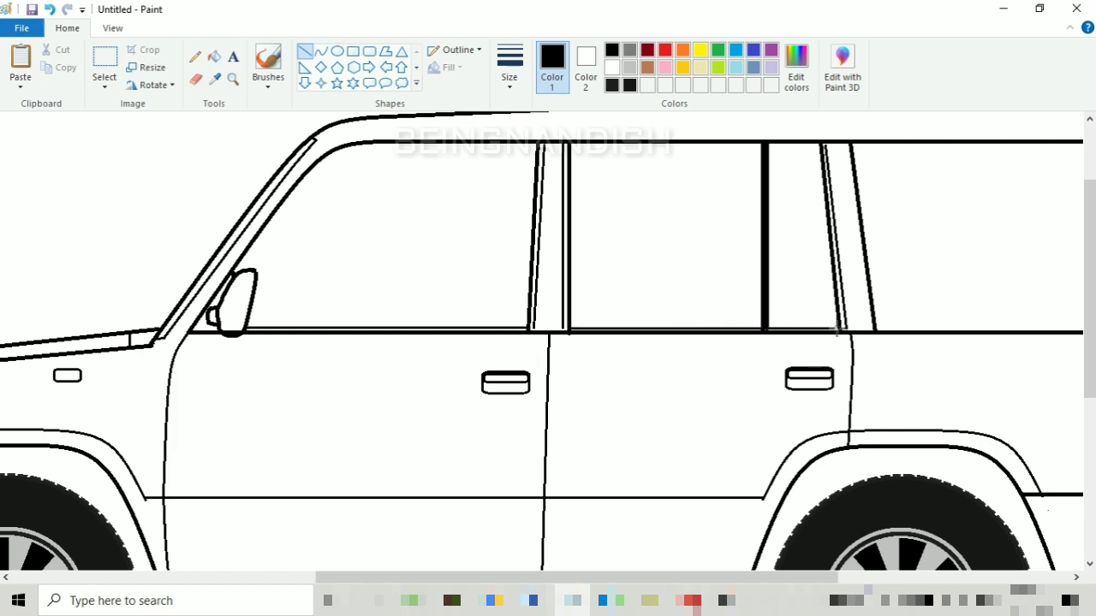
pyautogui.click(196, 80)
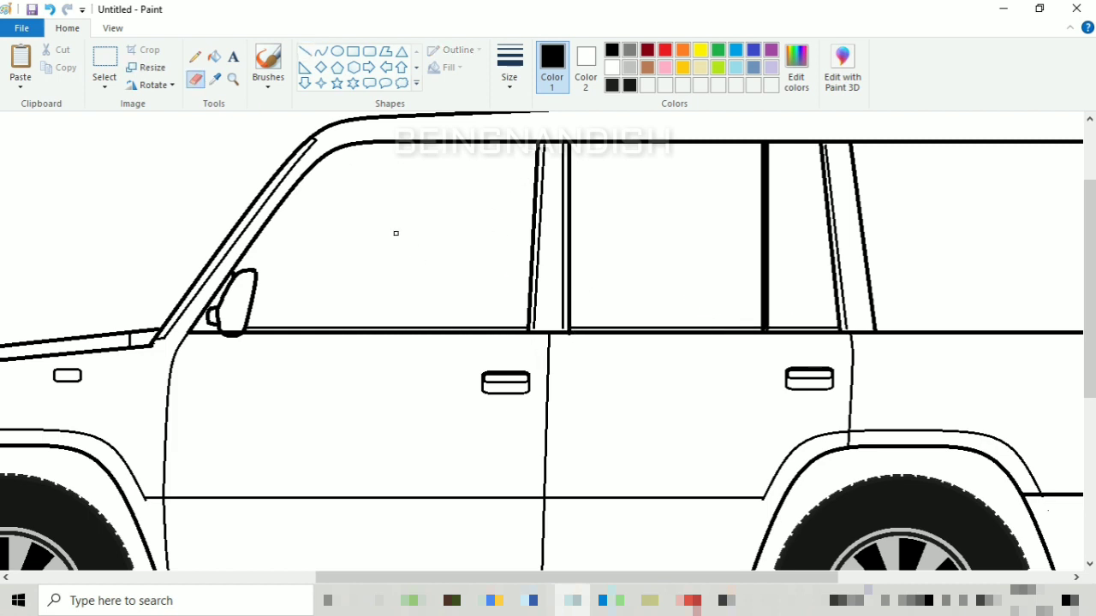
pyautogui.click(320, 51)
pyautogui.moveTo(233, 273)
pyautogui.mouseDown()
pyautogui.moveTo(373, 144)
pyautogui.moveTo(322, 149)
pyautogui.mouseUp()
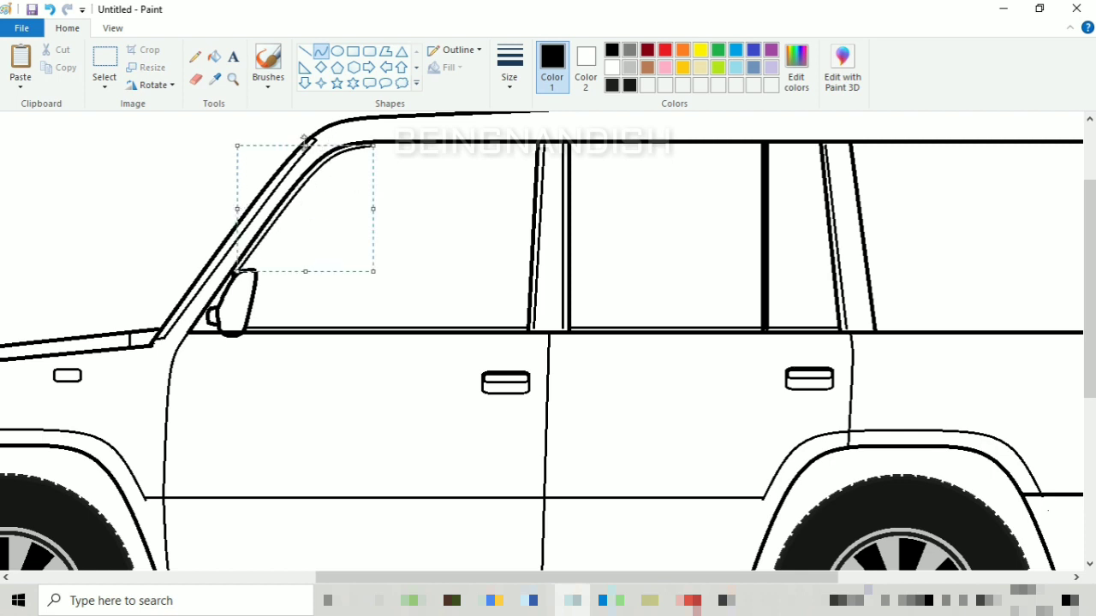
# Add thin inner trim lines along the top of both door windows and the slanted rear edge of the rear door window.
pyautogui.click(304, 51)
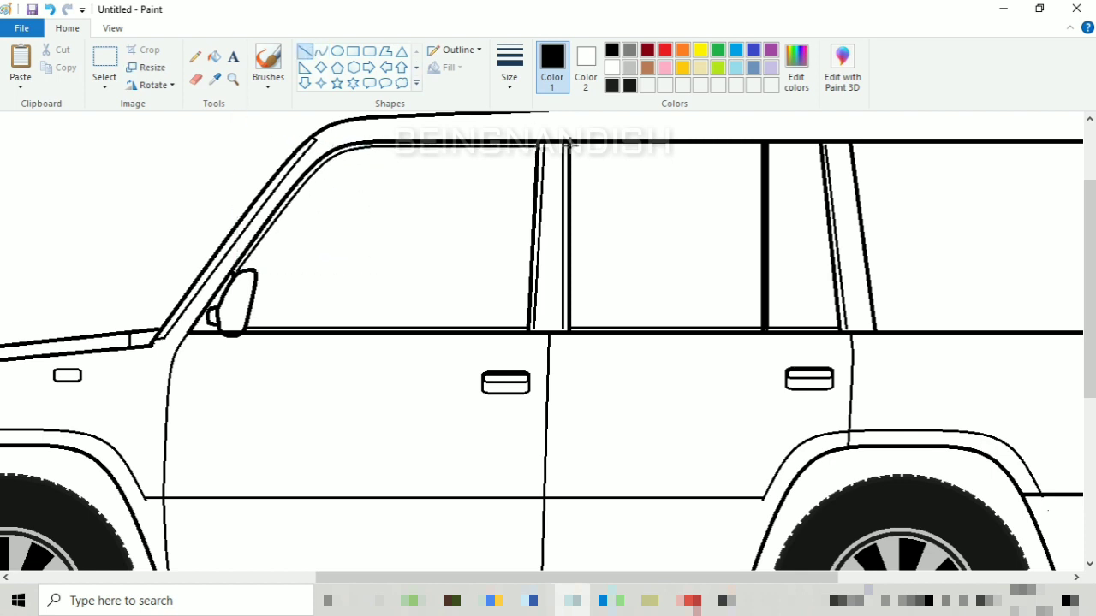
pyautogui.moveTo(569, 144); pyautogui.dragTo(820, 147)
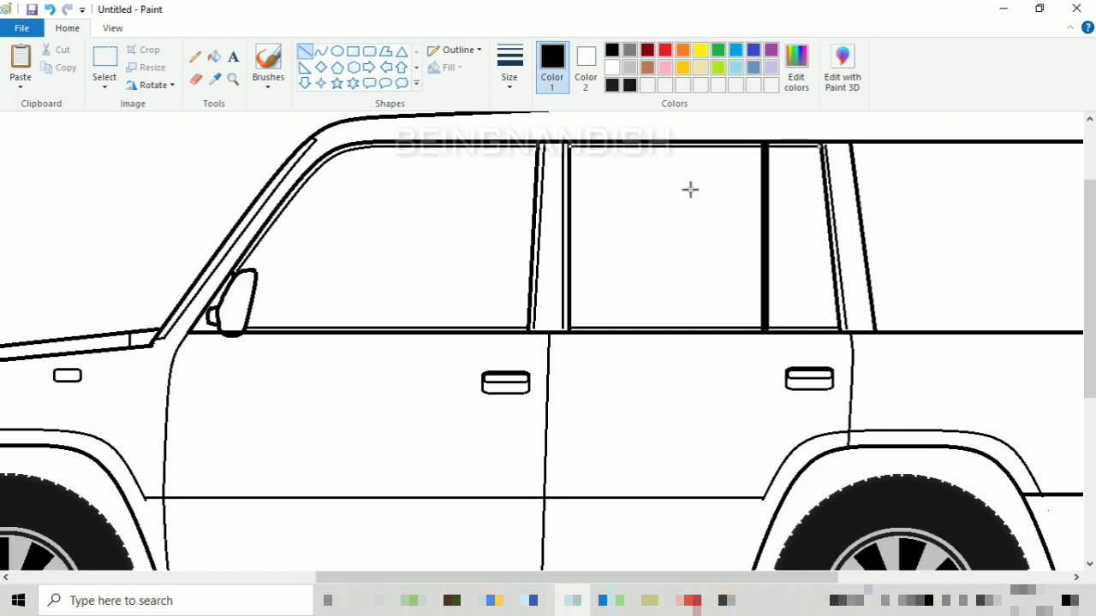
pyautogui.moveTo(584, 578); pyautogui.dragTo(694, 580)
pyautogui.moveTo(586, 147); pyautogui.dragTo(602, 326)
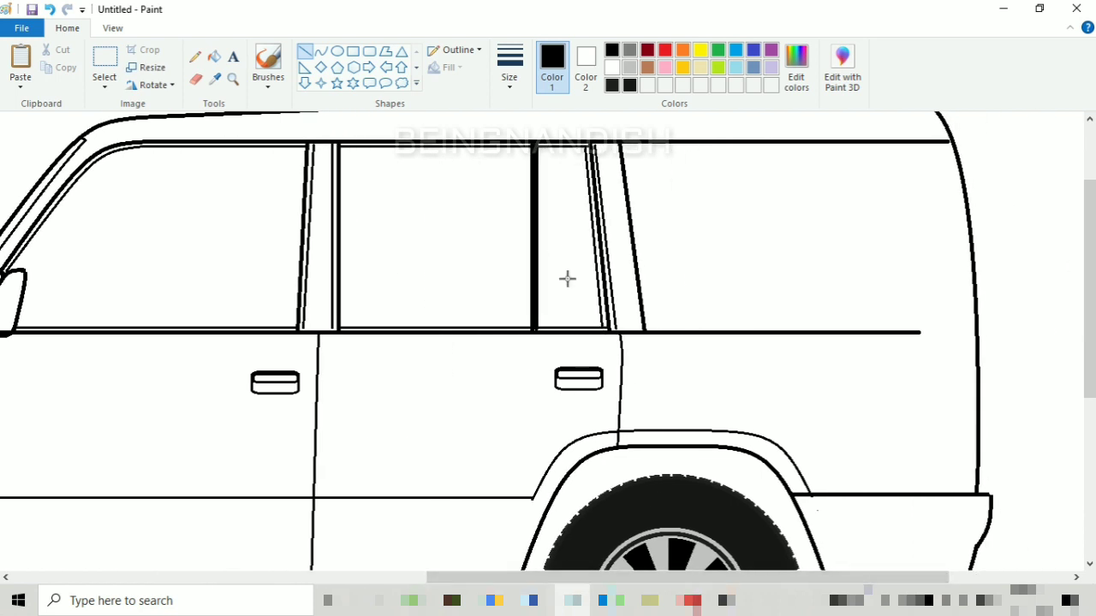
# Draw the bottom, top and front edges of a thin inner outline inside the rear quarter window, rounding its lower front corner.
pyautogui.click(320, 51)
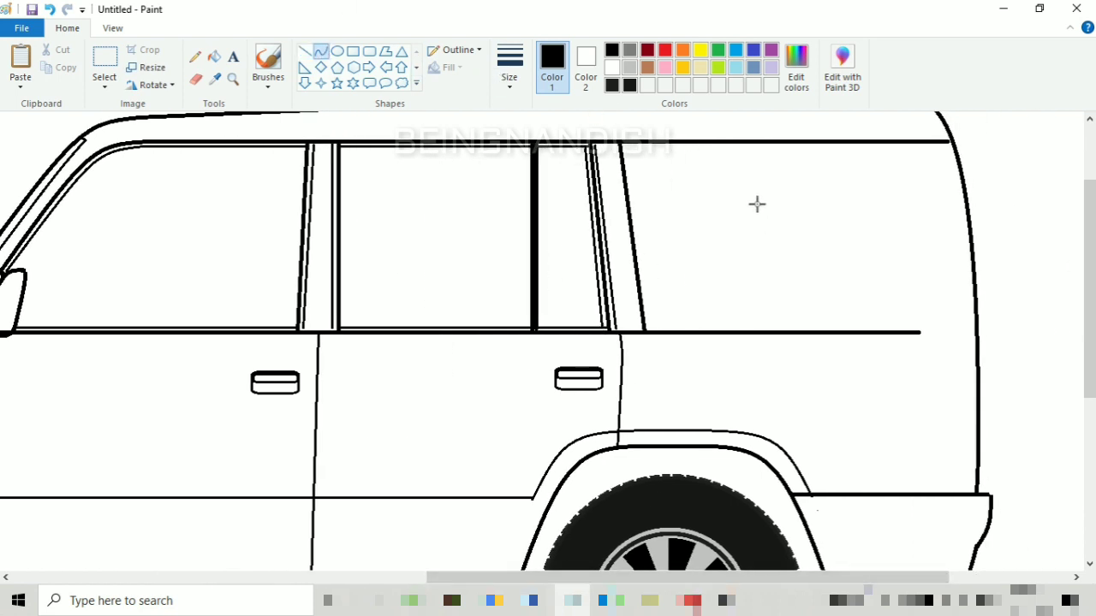
pyautogui.click(648, 325)
pyautogui.moveTo(643, 272)
pyautogui.mouseDown()
pyautogui.moveTo(668, 325)
pyautogui.moveTo(861, 325)
pyautogui.mouseUp()
pyautogui.click(304, 51)
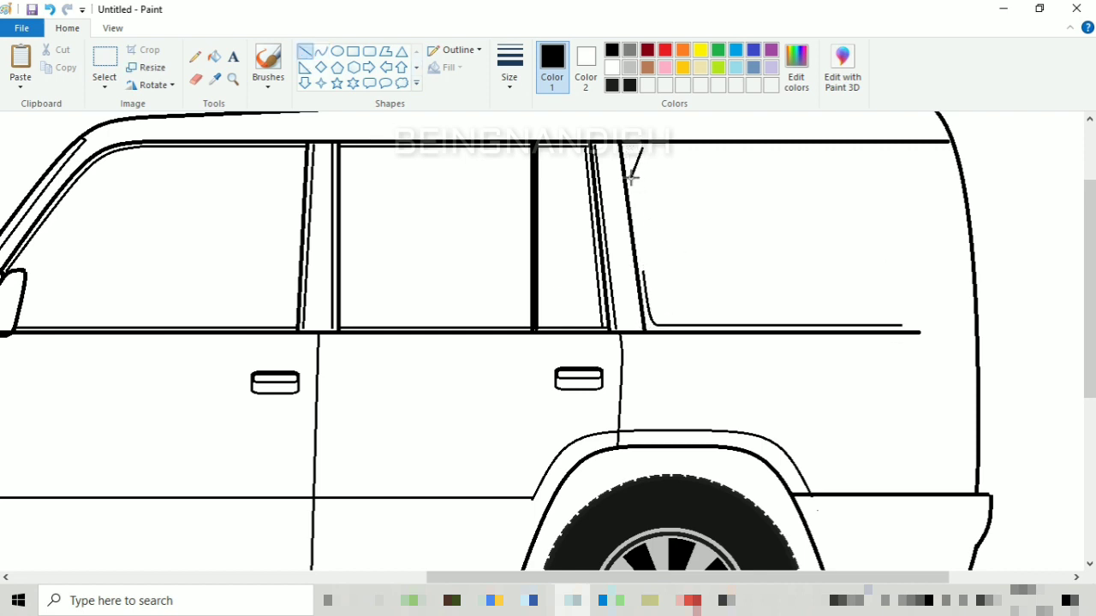
pyautogui.hotkey('ctrl', 'z')
pyautogui.moveTo(626, 148); pyautogui.dragTo(895, 147)
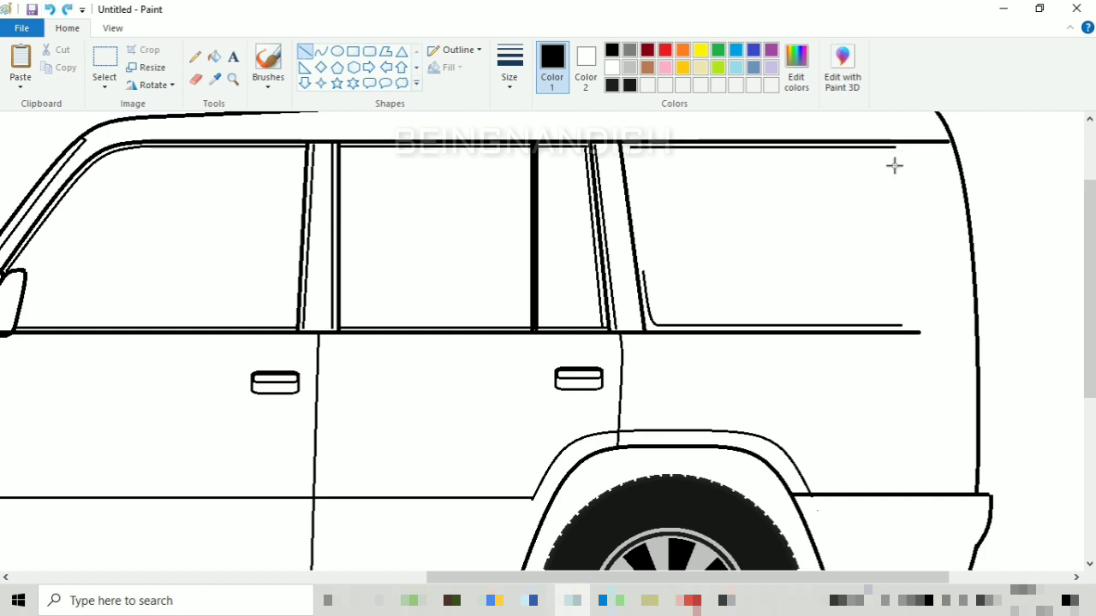
pyautogui.click(320, 51)
pyautogui.moveTo(627, 147); pyautogui.dragTo(642, 274)
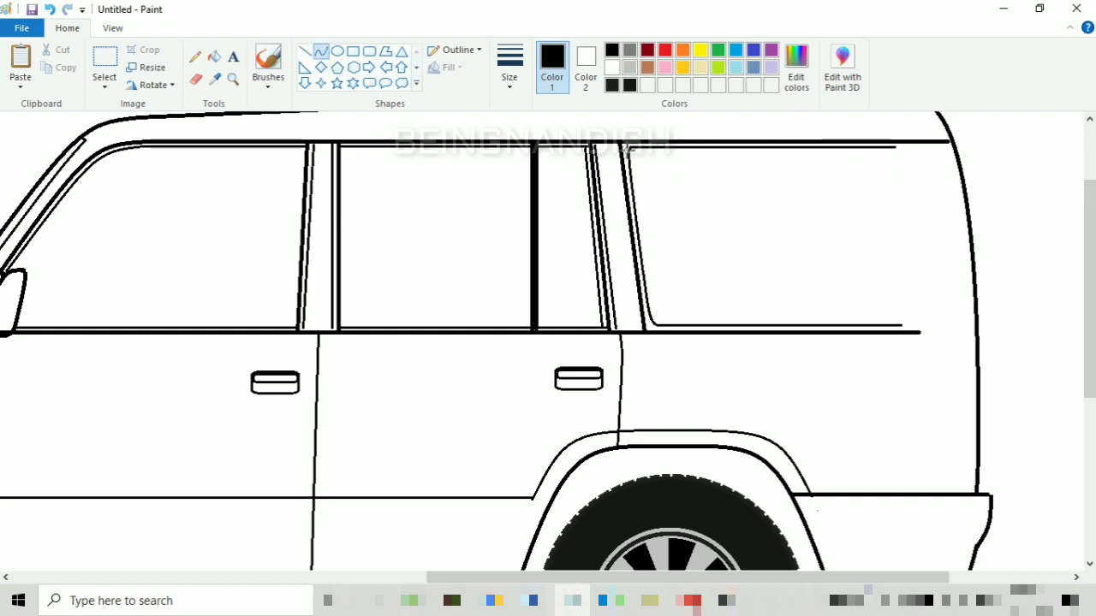
# Close the quarter window's inner outline with a curved rear edge and rounded upper and lower rear corners, erasing stray ends.
pyautogui.moveTo(896, 149)
pyautogui.mouseDown()
pyautogui.moveTo(913, 240)
pyautogui.moveTo(906, 325)
pyautogui.mouseUp()
pyautogui.click(904, 154)
pyautogui.click(861, 186)
pyautogui.click(911, 325)
pyautogui.click(810, 235)
pyautogui.click(195, 78)
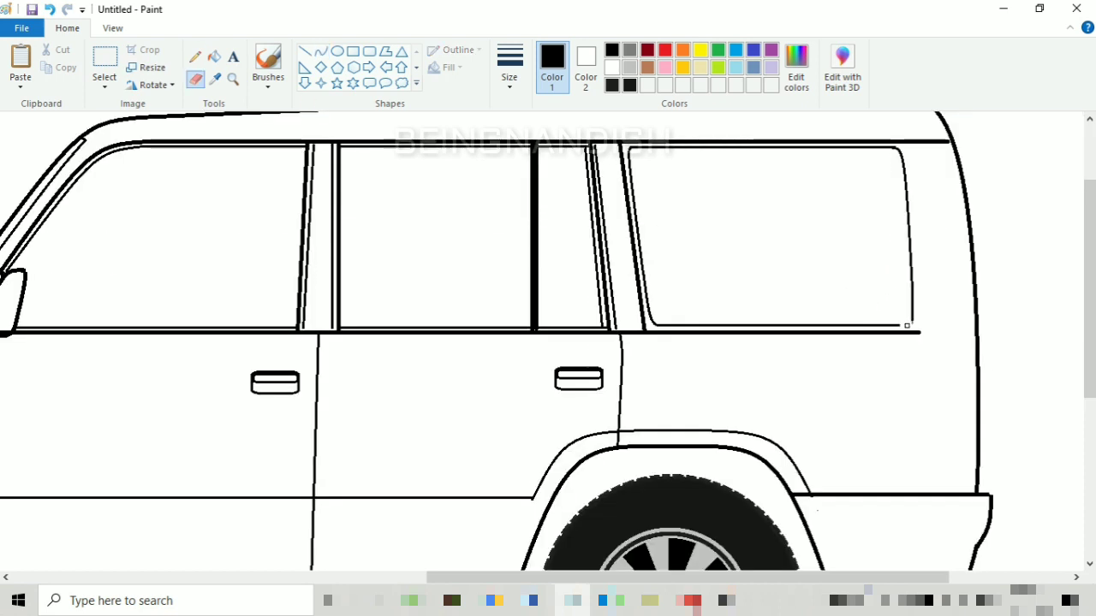
pyautogui.click(320, 51)
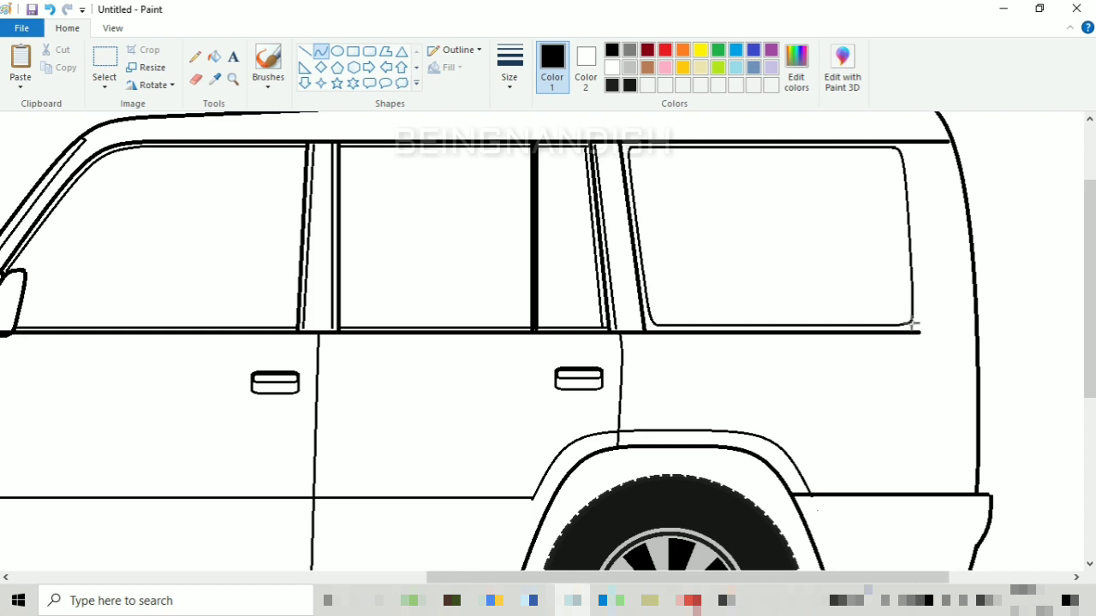
# Draw the thick rear frame of the quarter window with curved corners between the roof line and the beltline.
pyautogui.click(510, 68)
pyautogui.click(526, 162)
pyautogui.moveTo(957, 327); pyautogui.dragTo(926, 143)
pyautogui.moveTo(940, 197); pyautogui.dragTo(936, 153)
pyautogui.moveTo(924, 221); pyautogui.dragTo(934, 252)
pyautogui.click(1016, 202)
# Shift the lower rear corner curve of the quarter window frame into line and bridge the gap above it with a straight line.
pyautogui.click(112, 28)
pyautogui.click(21, 62)
pyautogui.scroll(-3, 308, 262)
pyautogui.moveTo(556, 577); pyautogui.dragTo(855, 577)
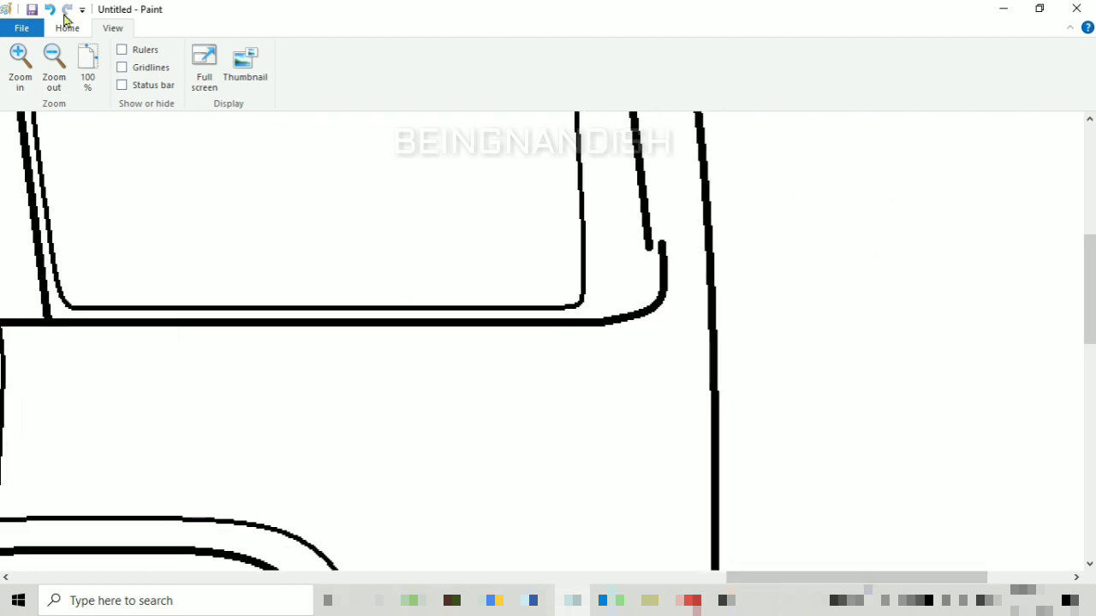
pyautogui.click(68, 28)
pyautogui.click(196, 79)
pyautogui.click(104, 58)
pyautogui.moveTo(663, 243); pyautogui.dragTo(680, 349)
pyautogui.moveTo(639, 294); pyautogui.dragTo(624, 291)
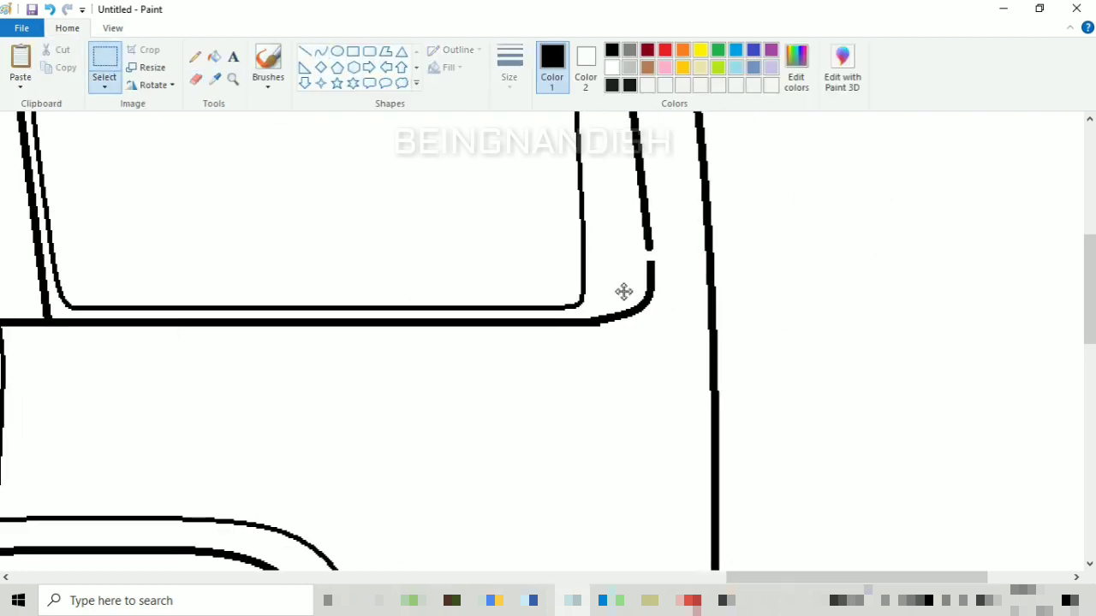
pyautogui.click(306, 53)
pyautogui.scroll(3, 414, 203)
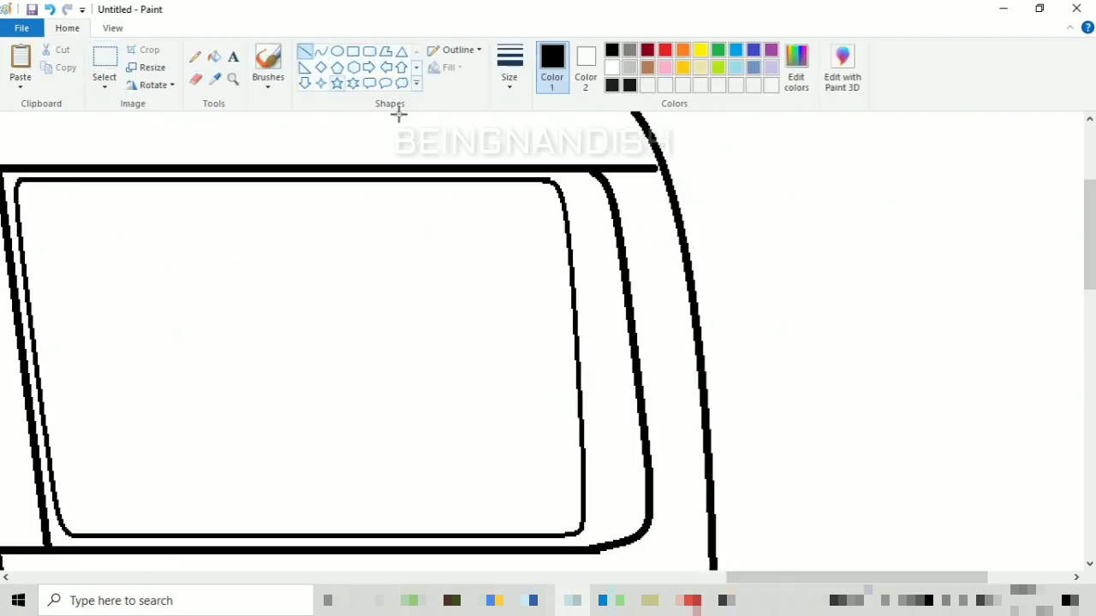
# Draw a thin horizontal dividing line across the rear bumper from the wheel arch to the bumper's rear edge.
pyautogui.click(112, 28)
pyautogui.click(69, 65)
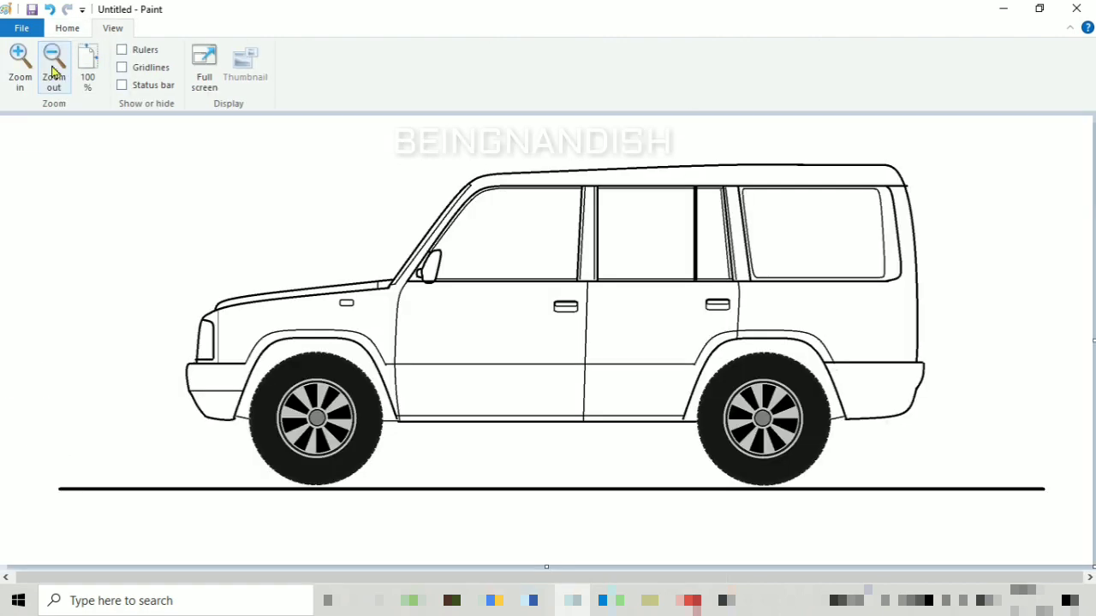
pyautogui.click(21, 64)
pyautogui.moveTo(325, 577); pyautogui.dragTo(593, 577)
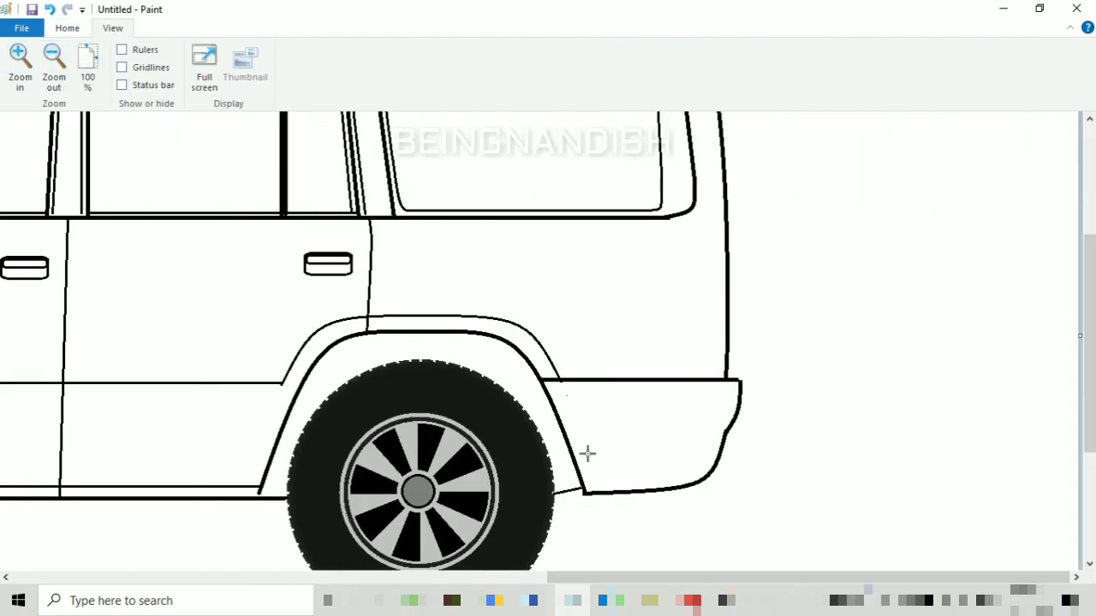
pyautogui.click(67, 28)
pyautogui.click(510, 67)
pyautogui.click(535, 114)
pyautogui.moveTo(567, 439)
pyautogui.mouseDown()
pyautogui.moveTo(724, 447)
pyautogui.moveTo(674, 434)
pyautogui.mouseUp()
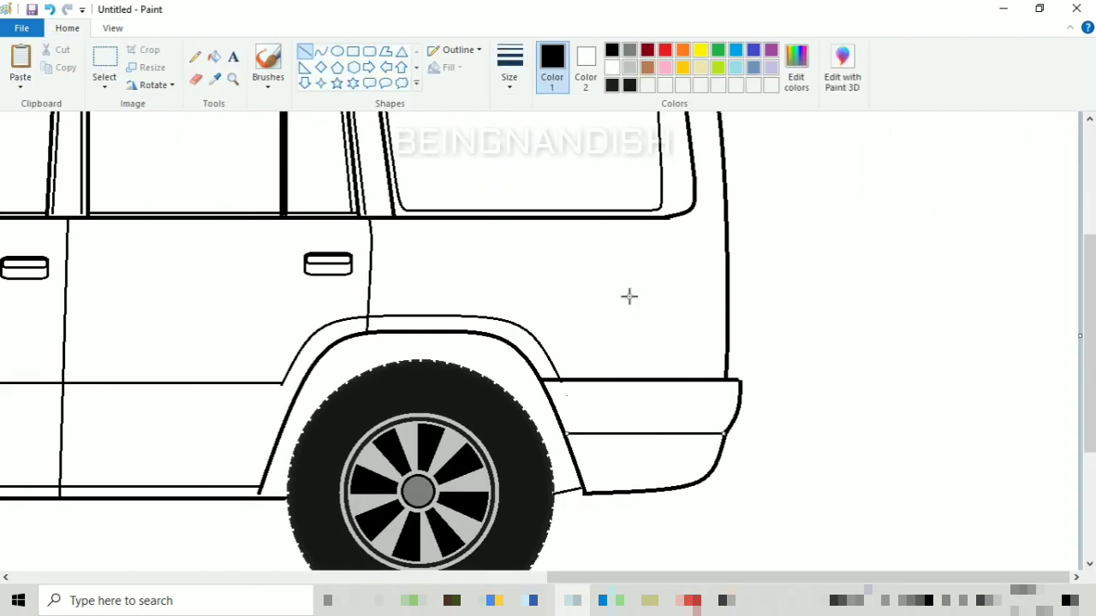
pyautogui.moveTo(631, 483); pyautogui.dragTo(692, 482)
pyautogui.hotkey('ctrl', 'z')
pyautogui.click(321, 52)
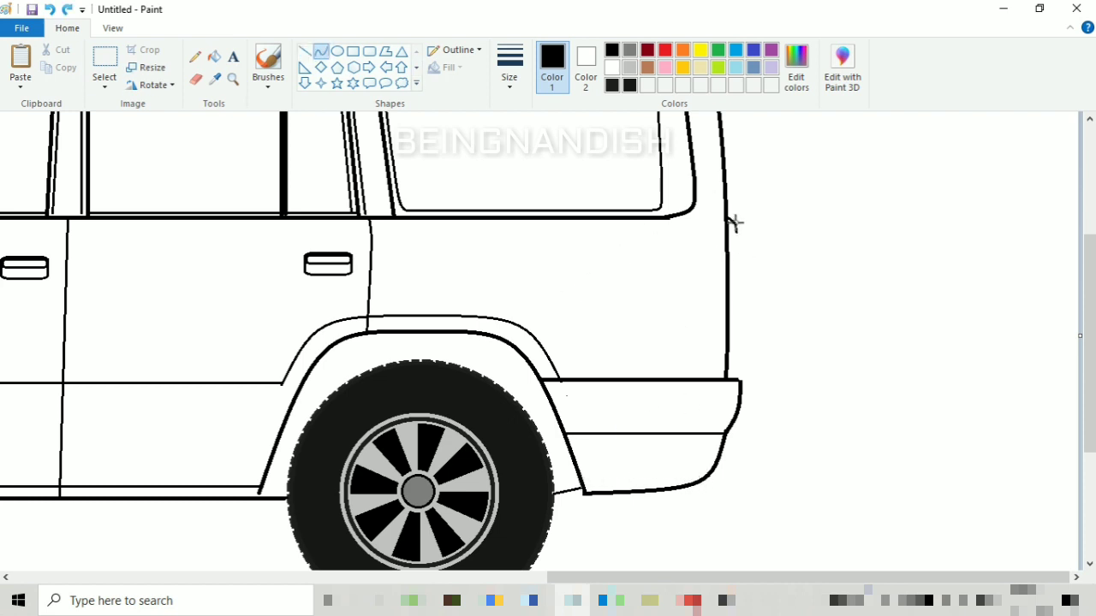
pyautogui.click(734, 222)
pyautogui.click(51, 12)
# Draw a narrow vertical strip with rounded ends along the outside of the rear body edge, from below the window to the bumper.
pyautogui.click(113, 28)
pyautogui.click(20, 61)
pyautogui.moveTo(574, 578); pyautogui.dragTo(801, 580)
pyautogui.scroll(-3, 771, 480)
pyautogui.click(68, 29)
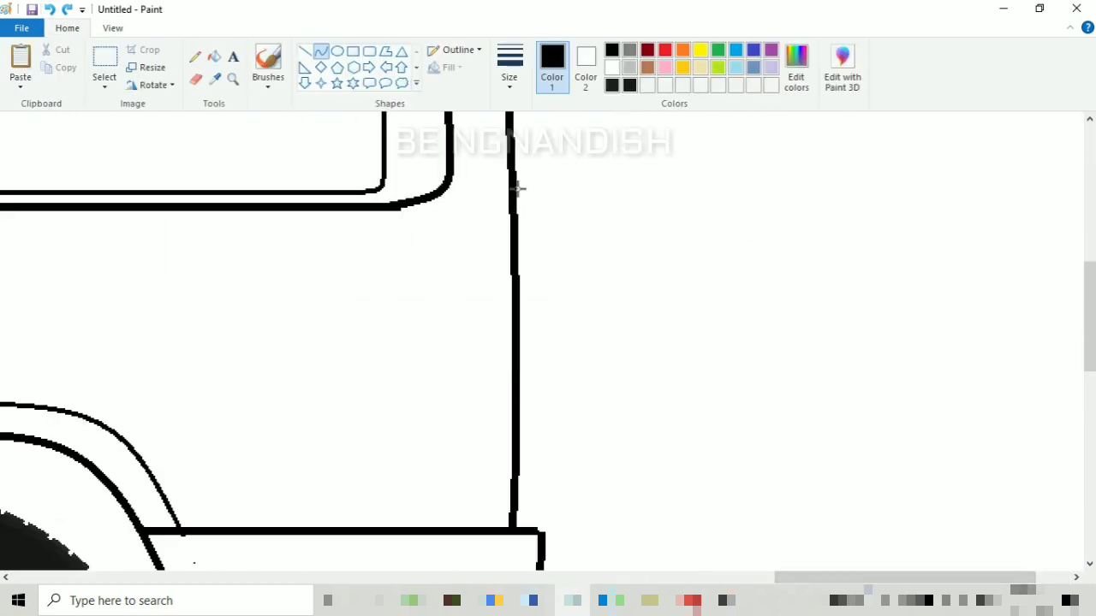
pyautogui.click(531, 203)
pyautogui.moveTo(536, 224); pyautogui.dragTo(522, 512)
pyautogui.click(528, 230)
pyautogui.click(307, 53)
pyautogui.hotkey('ctrl', 'z')
pyautogui.click(527, 507)
pyautogui.click(575, 330)
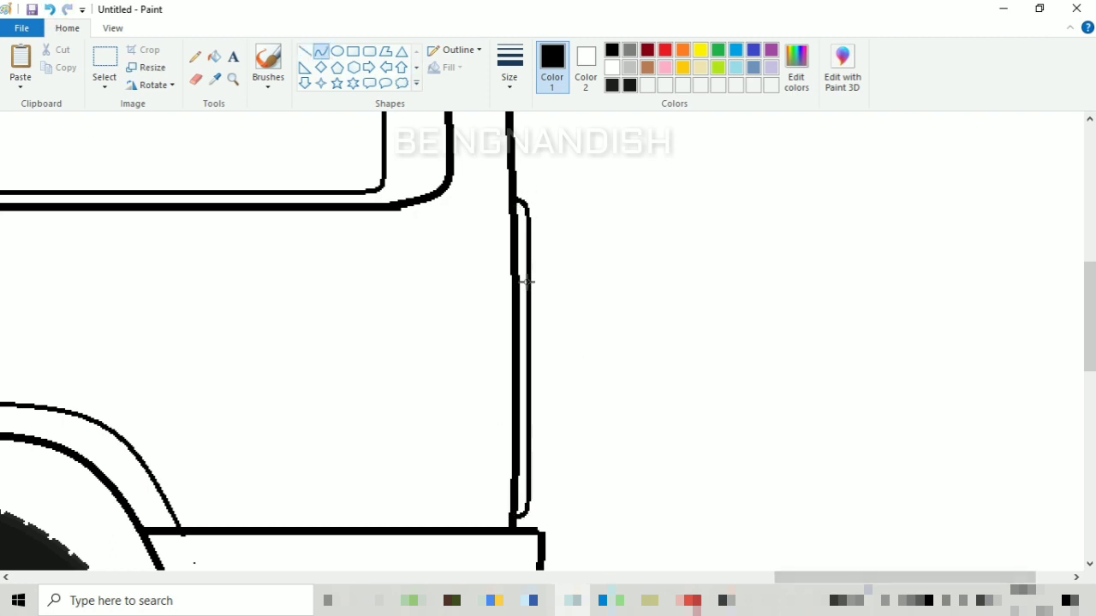
# Delete the uneven section of the rear body edge beside the strip and redraw it as a straight thick line.
pyautogui.click(104, 64)
pyautogui.moveTo(503, 267); pyautogui.dragTo(522, 484)
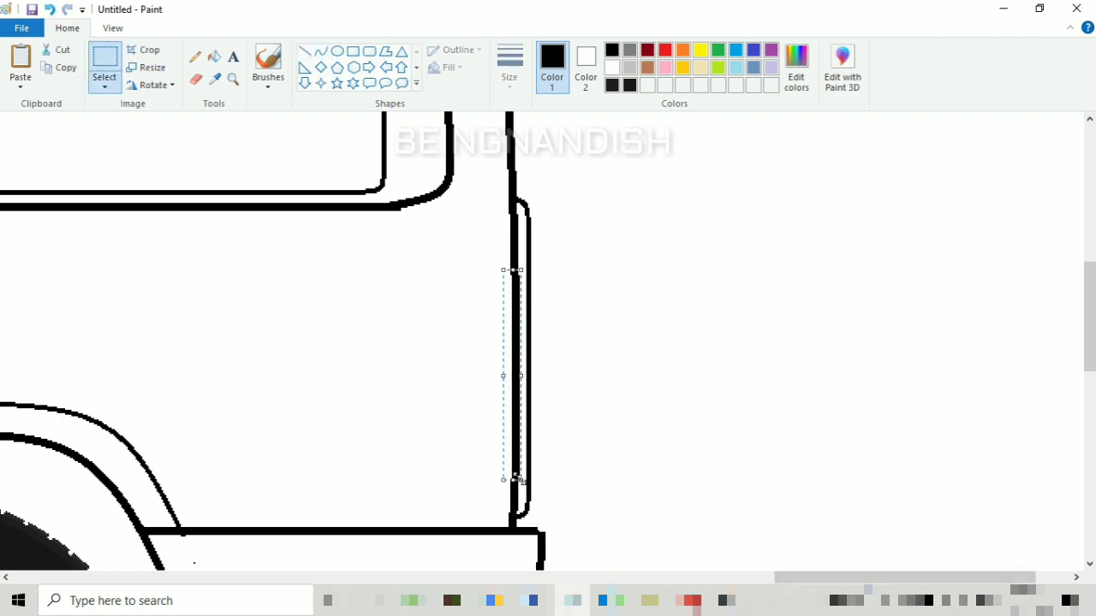
pyautogui.press('Delete')
pyautogui.click(304, 51)
pyautogui.click(510, 75)
pyautogui.click(513, 208)
pyautogui.moveTo(513, 267); pyautogui.dragTo(513, 484)
pyautogui.scroll(2, 430, 380)
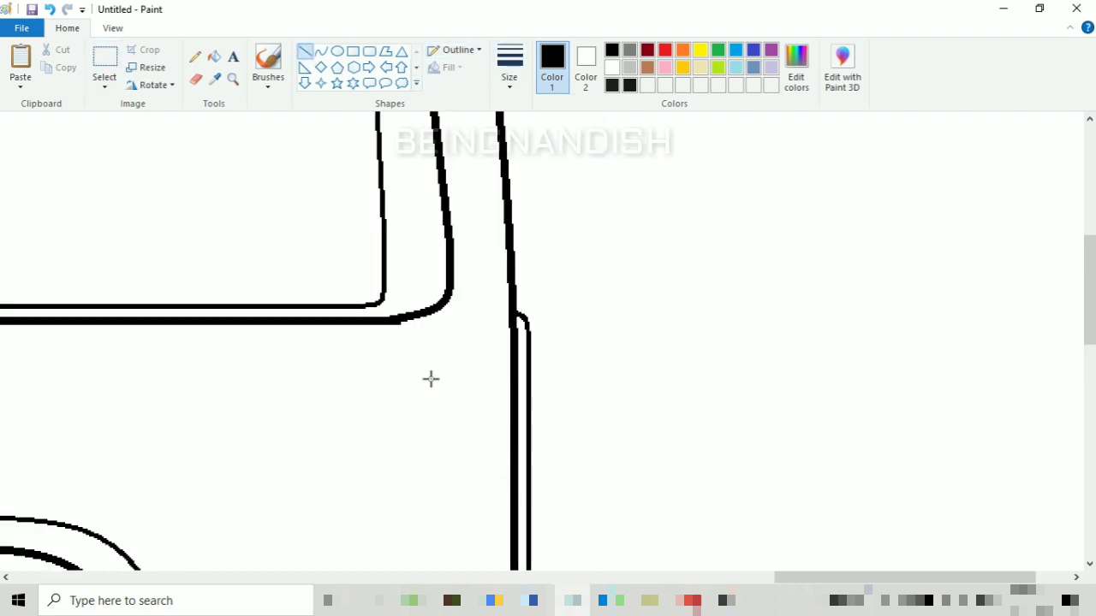
# Draw a small thin rounded lip behind the lower rear corner of the bumper and erase the overlapping line end.
pyautogui.scroll(-6, 431, 379)
pyautogui.scroll(-3, 521, 433)
pyautogui.moveTo(402, 412); pyautogui.dragTo(480, 412)
pyautogui.click(321, 52)
pyautogui.moveTo(508, 364)
pyautogui.mouseDown()
pyautogui.moveTo(479, 411)
pyautogui.moveTo(502, 399)
pyautogui.moveTo(504, 412)
pyautogui.mouseUp()
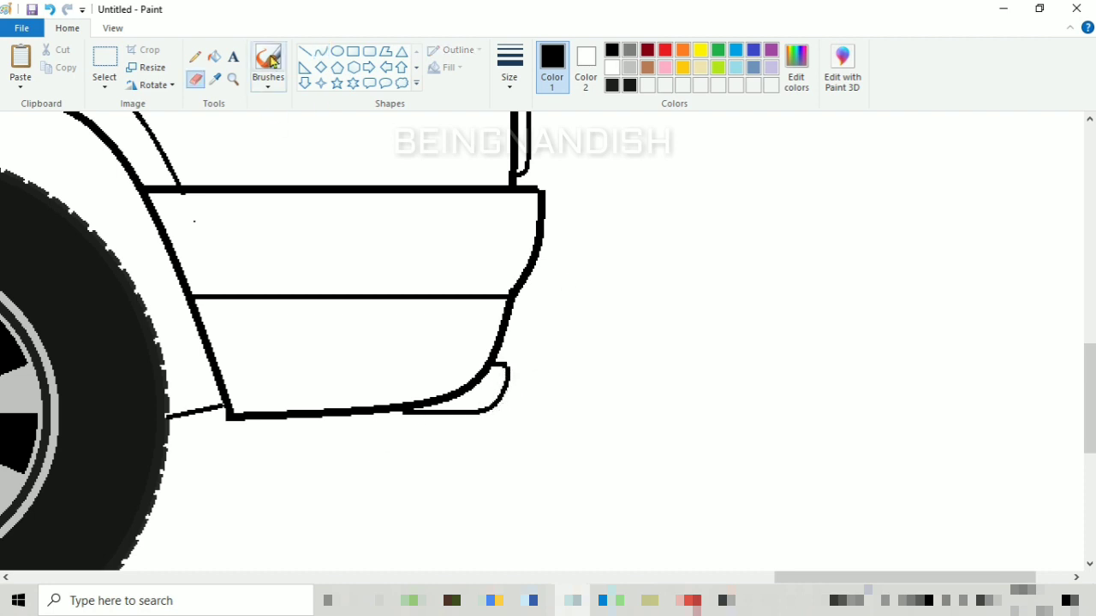
pyautogui.click(305, 51)
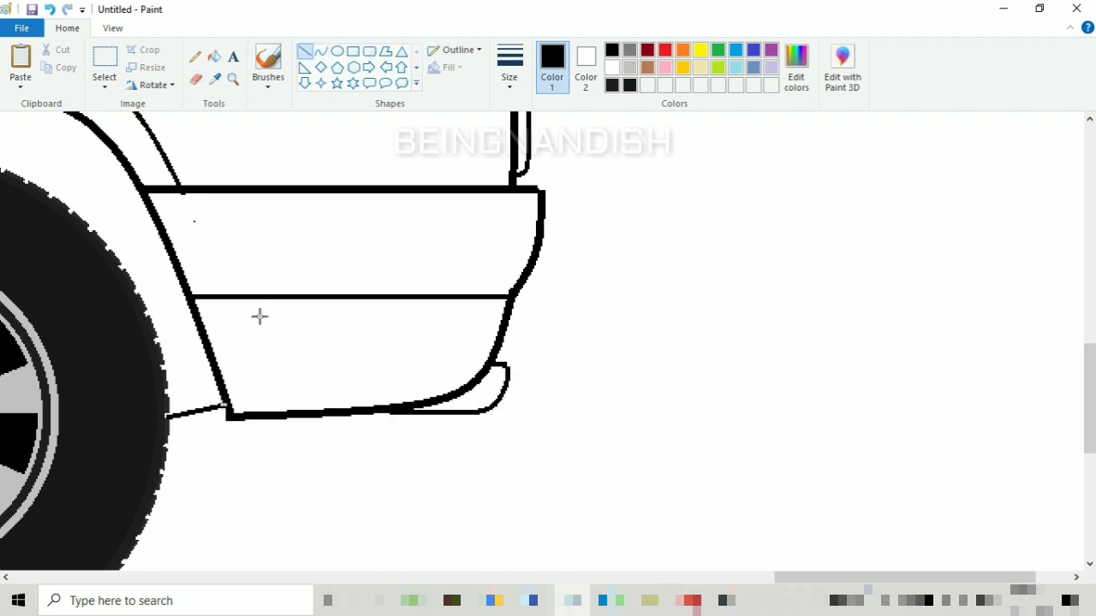
# Draw a very thin horizontal crease line just below the beltline, from the base of the windshield to the rear body edge.
pyautogui.click(112, 30)
pyautogui.click(55, 65)
pyautogui.click(56, 65)
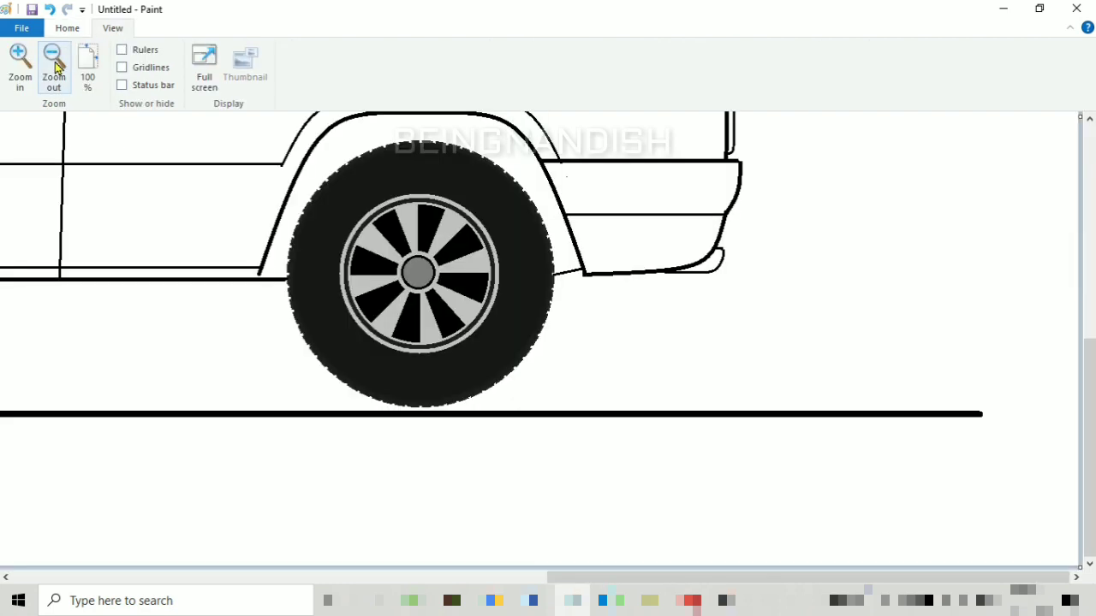
pyautogui.click(56, 65)
pyautogui.scroll(1, 56, 67)
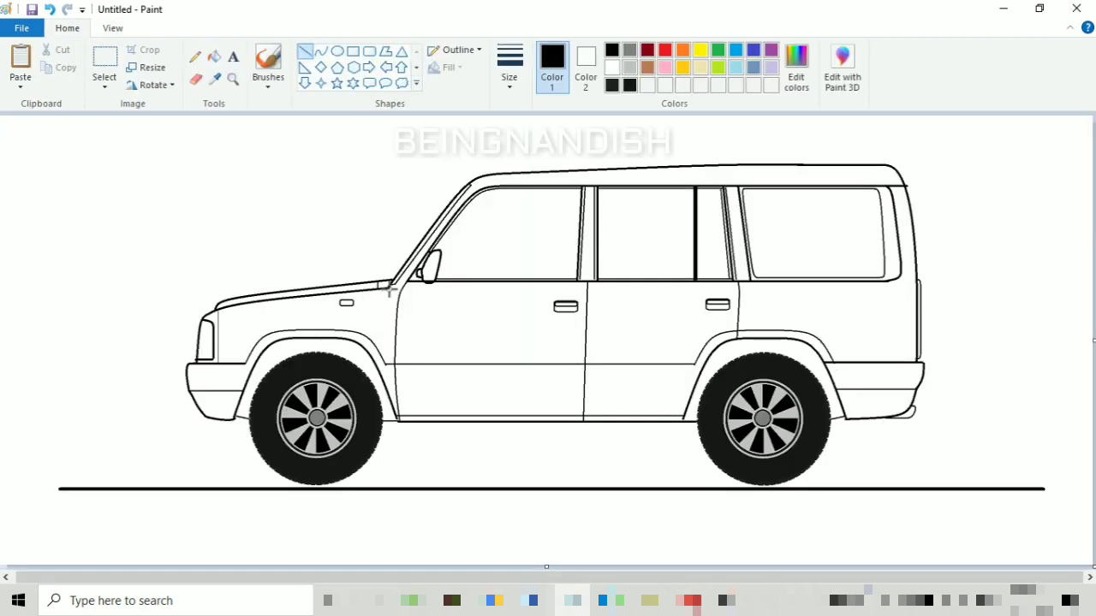
pyautogui.moveTo(389, 289); pyautogui.dragTo(916, 290)
pyautogui.click(510, 67)
pyautogui.click(513, 122)
pyautogui.click(354, 133)
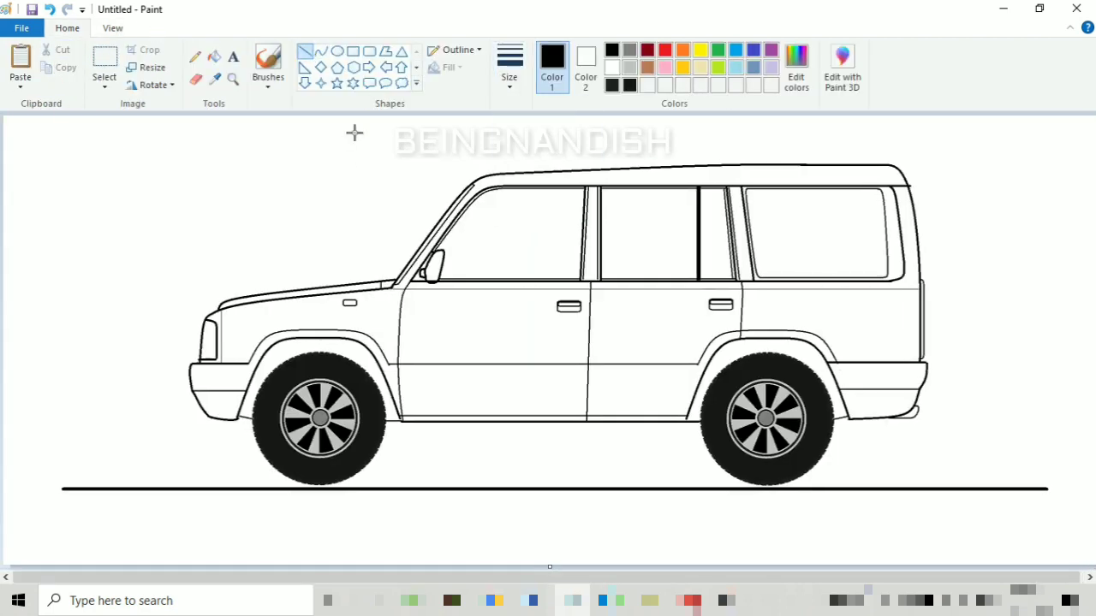
# Draw a long, thin rounded rectangle as a side step beneath the doors, spanning from the front to the rear wheel arch.
pyautogui.click(115, 30)
pyautogui.click(20, 65)
pyautogui.moveTo(359, 578); pyautogui.dragTo(568, 577)
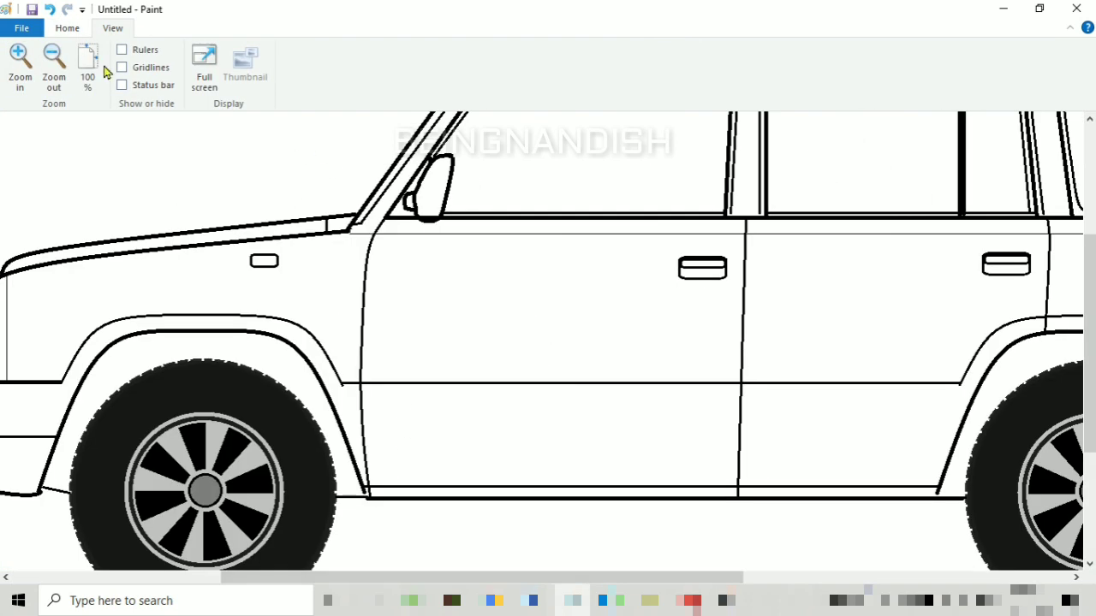
pyautogui.click(68, 29)
pyautogui.click(369, 51)
pyautogui.click(509, 67)
pyautogui.click(546, 144)
pyautogui.moveTo(403, 577); pyautogui.dragTo(497, 578)
pyautogui.moveTo(1089, 342); pyautogui.dragTo(1089, 398)
pyautogui.click(305, 52)
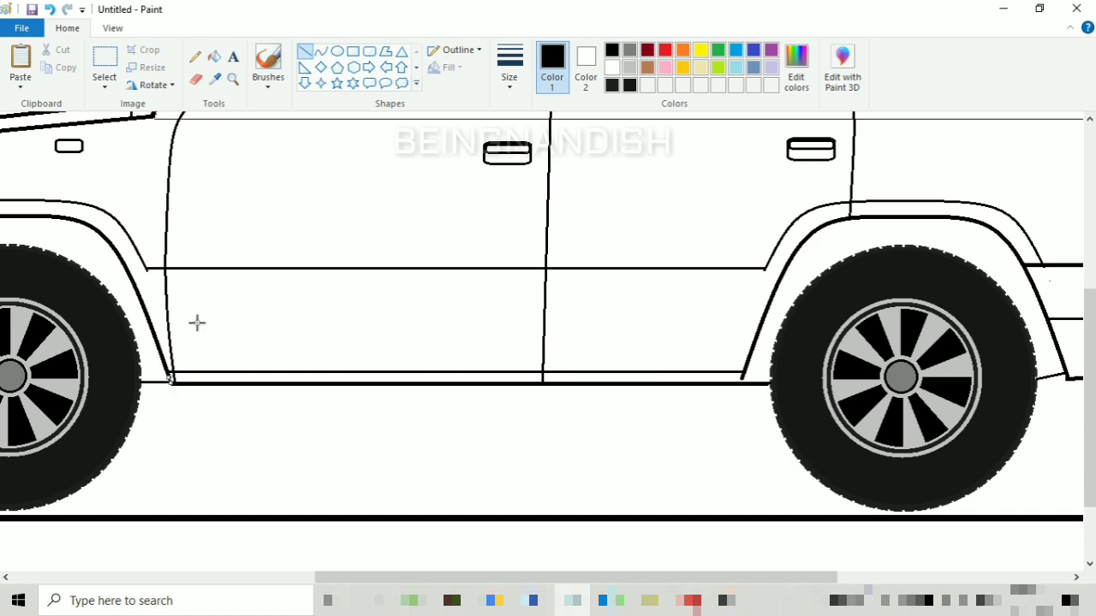
pyautogui.click(369, 51)
pyautogui.moveTo(169, 385); pyautogui.dragTo(743, 405)
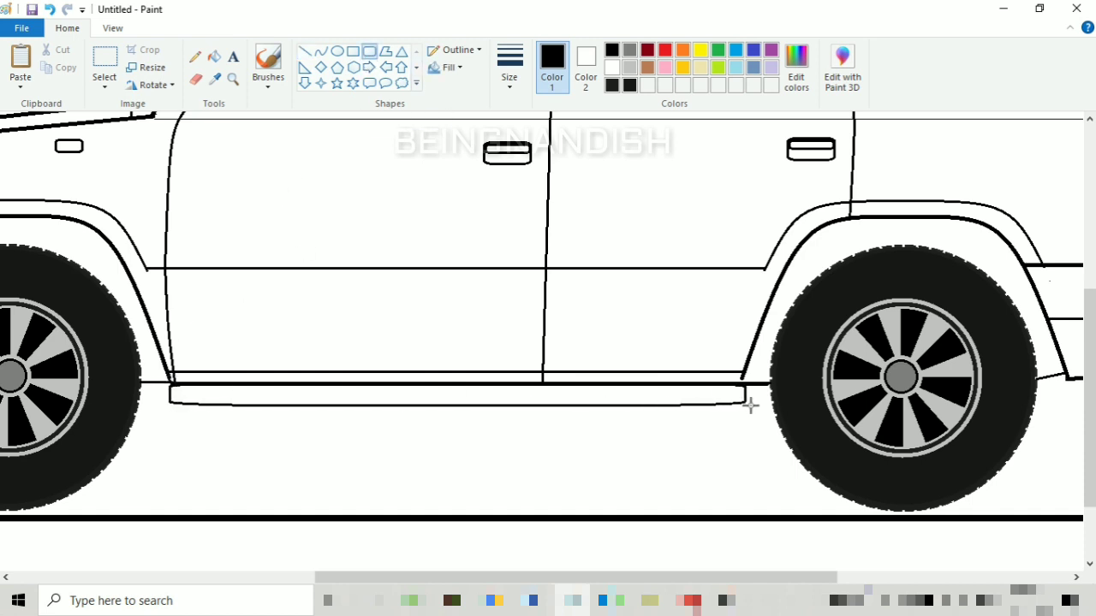
# Draw a thick rounded block over the front end of the side step and erase the step lines inside it.
pyautogui.click(112, 29)
pyautogui.click(21, 64)
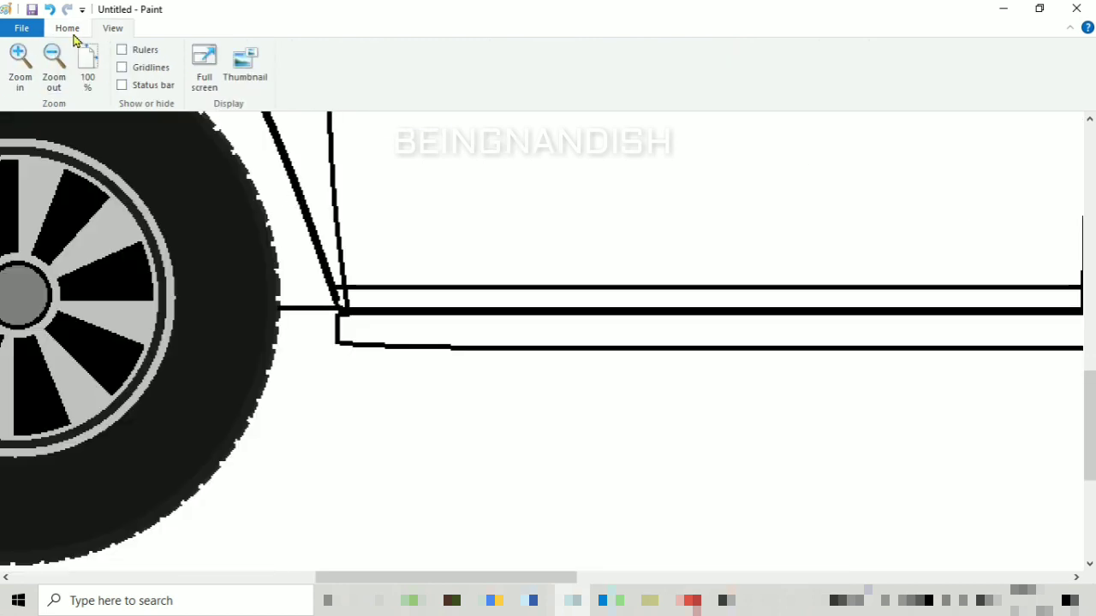
pyautogui.click(68, 28)
pyautogui.click(321, 52)
pyautogui.click(368, 52)
pyautogui.click(515, 72)
pyautogui.click(518, 73)
pyautogui.scroll(-2, 357, 323)
pyautogui.moveTo(339, 199); pyautogui.dragTo(361, 356)
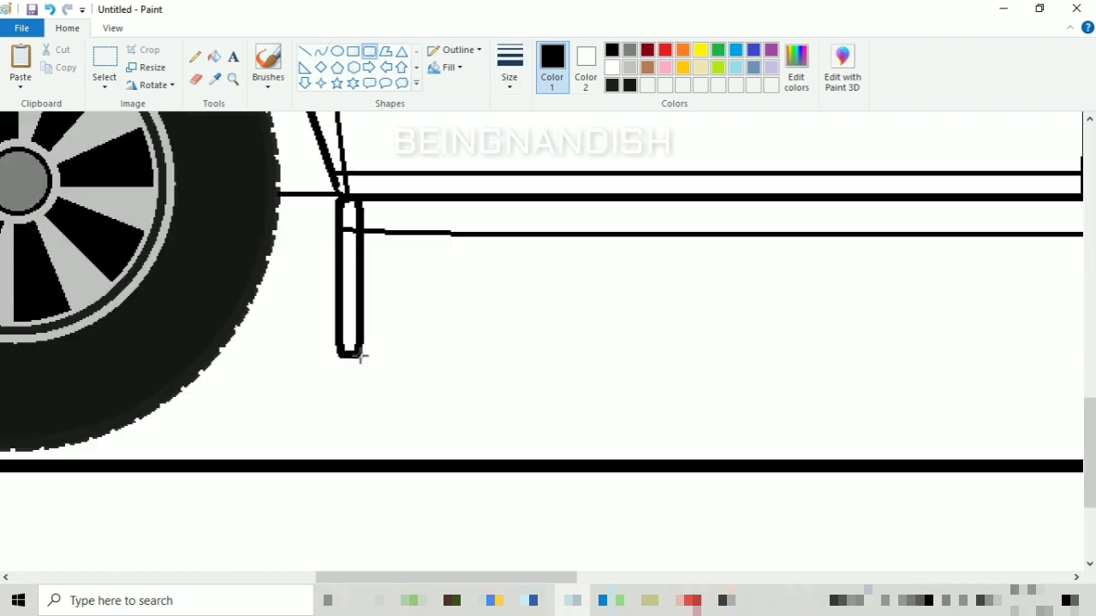
pyautogui.hotkey('ctrl', 'z')
pyautogui.scroll(2, 360, 356)
pyautogui.moveTo(337, 309)
pyautogui.mouseDown()
pyautogui.moveTo(456, 365)
pyautogui.moveTo(430, 334)
pyautogui.moveTo(448, 334)
pyautogui.mouseUp()
pyautogui.moveTo(337, 336); pyautogui.dragTo(397, 340)
pyautogui.click(282, 117)
pyautogui.click(195, 79)
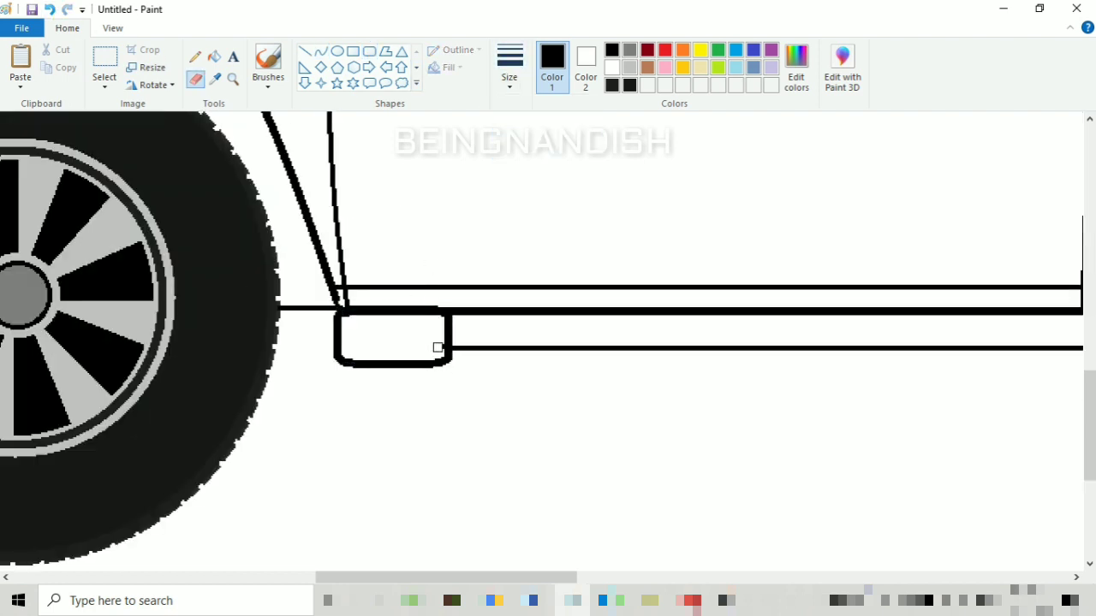
# Copy the side step's thick rounded front block to its rear end and erase the step lines inside the copy.
pyautogui.moveTo(453, 578); pyautogui.dragTo(527, 578)
pyautogui.click(105, 62)
pyautogui.moveTo(32, 305); pyautogui.dragTo(160, 378)
pyautogui.rightClick(108, 345)
pyautogui.click(143, 374)
pyautogui.moveTo(464, 577); pyautogui.dragTo(633, 578)
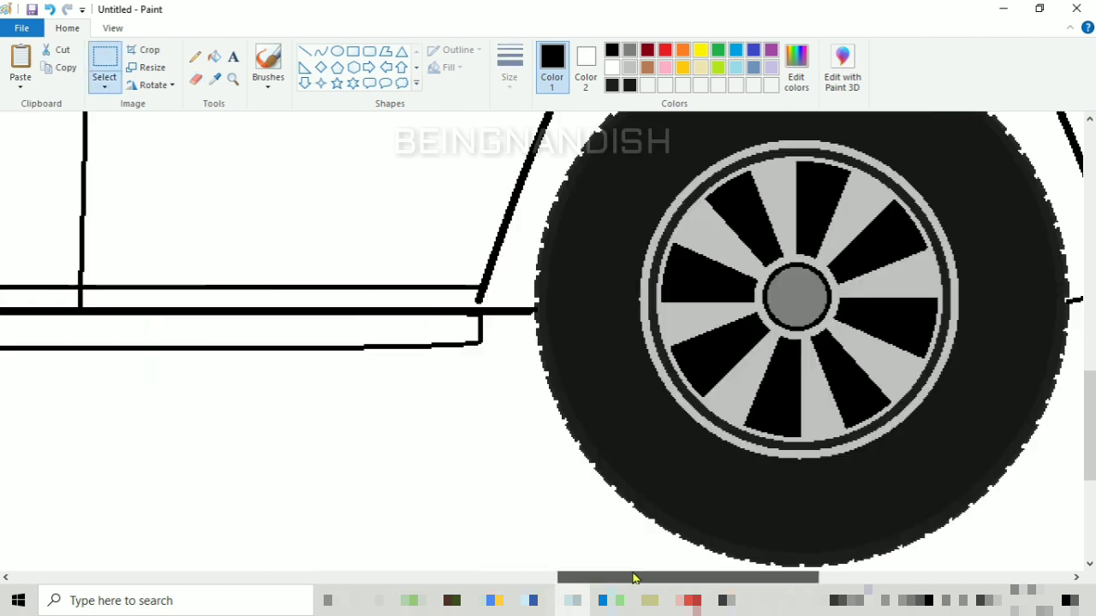
pyautogui.rightClick(312, 182)
pyautogui.click(349, 228)
pyautogui.moveTo(73, 153); pyautogui.dragTo(425, 340)
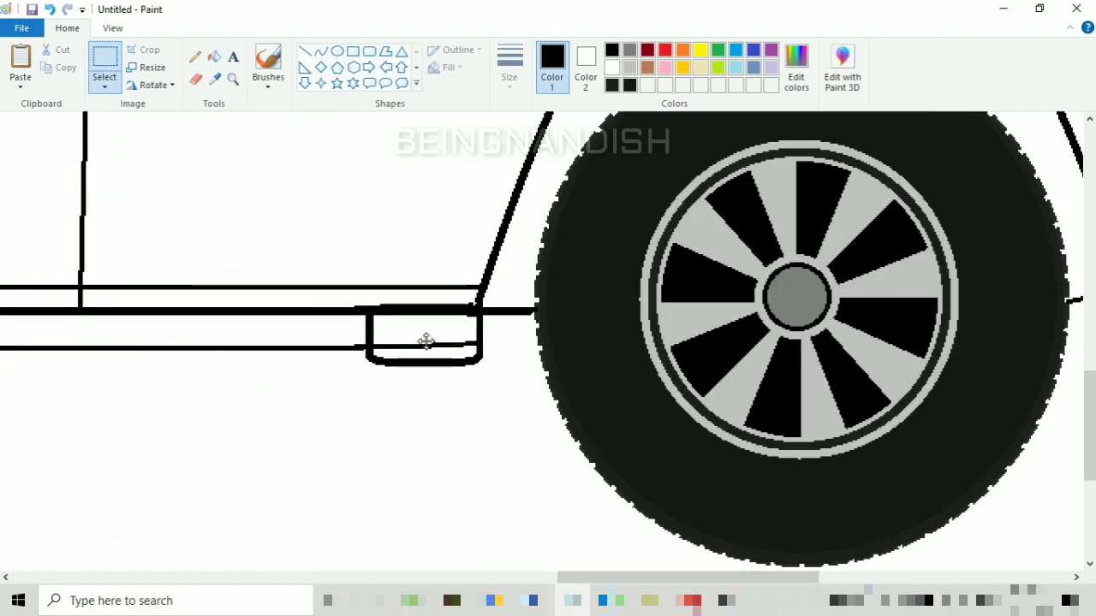
pyautogui.click(199, 79)
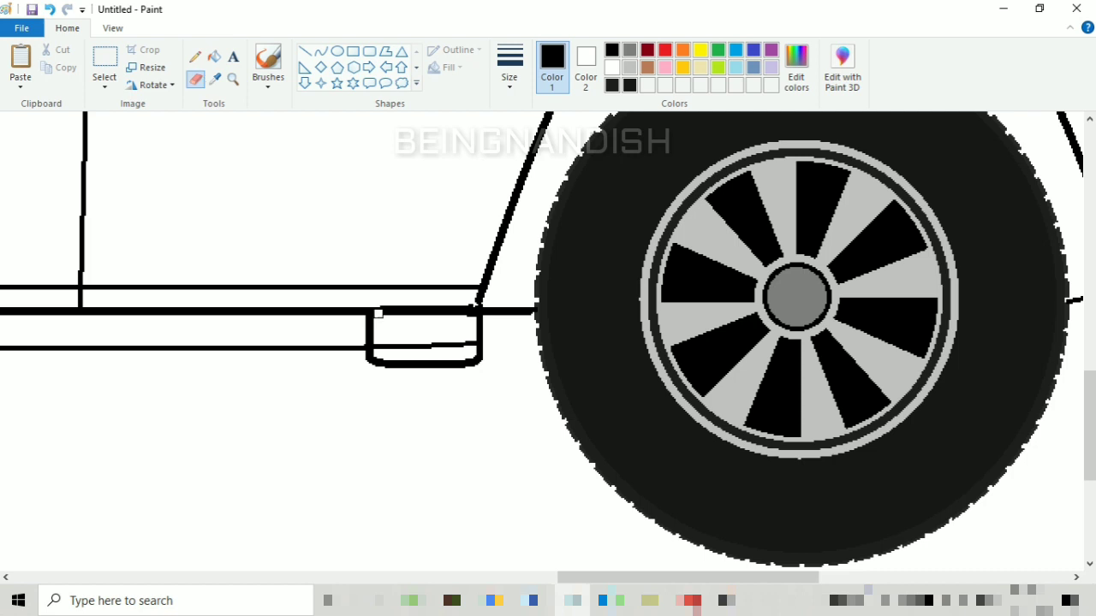
pyautogui.click(321, 52)
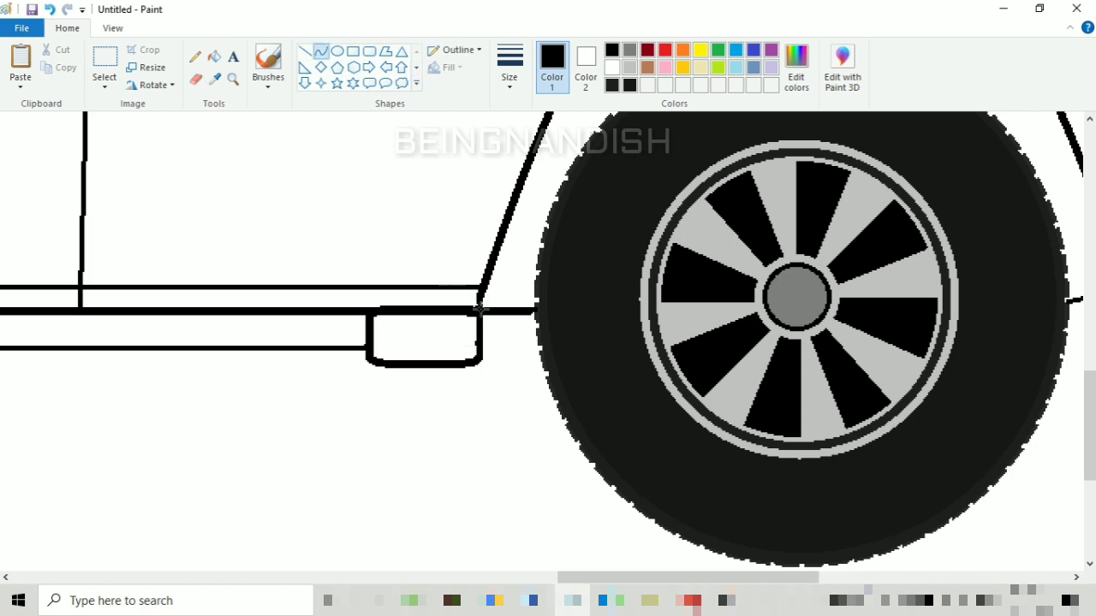
pyautogui.moveTo(481, 308); pyautogui.dragTo(460, 221)
pyautogui.click(50, 10)
# Join the rear wheel arch to the rear step block with a short line and draw a straight line thickening the side step's lower edge.
pyautogui.click(305, 52)
pyautogui.moveTo(479, 300); pyautogui.dragTo(479, 306)
pyautogui.click(113, 27)
pyautogui.click(54, 65)
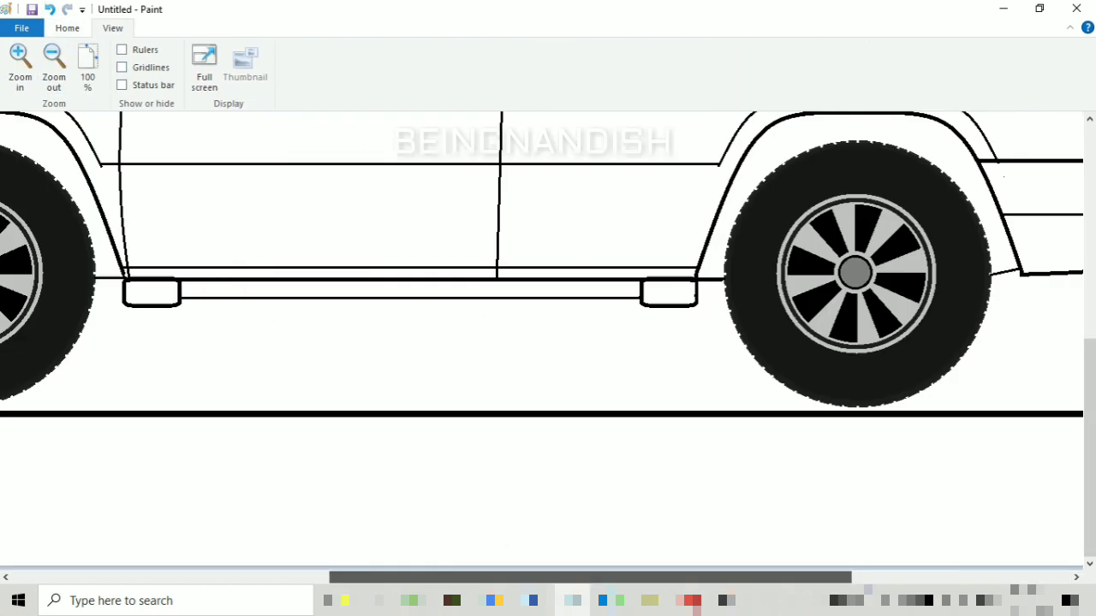
pyautogui.moveTo(242, 296)
pyautogui.mouseDown()
pyautogui.moveTo(345, 311)
pyautogui.moveTo(702, 297)
pyautogui.mouseUp()
pyautogui.moveTo(487, 293); pyautogui.dragTo(486, 298)
# Draw a long, very flat black rectangle in a thicker line along the side step's upper edge, between the two end blocks.
pyautogui.click(67, 29)
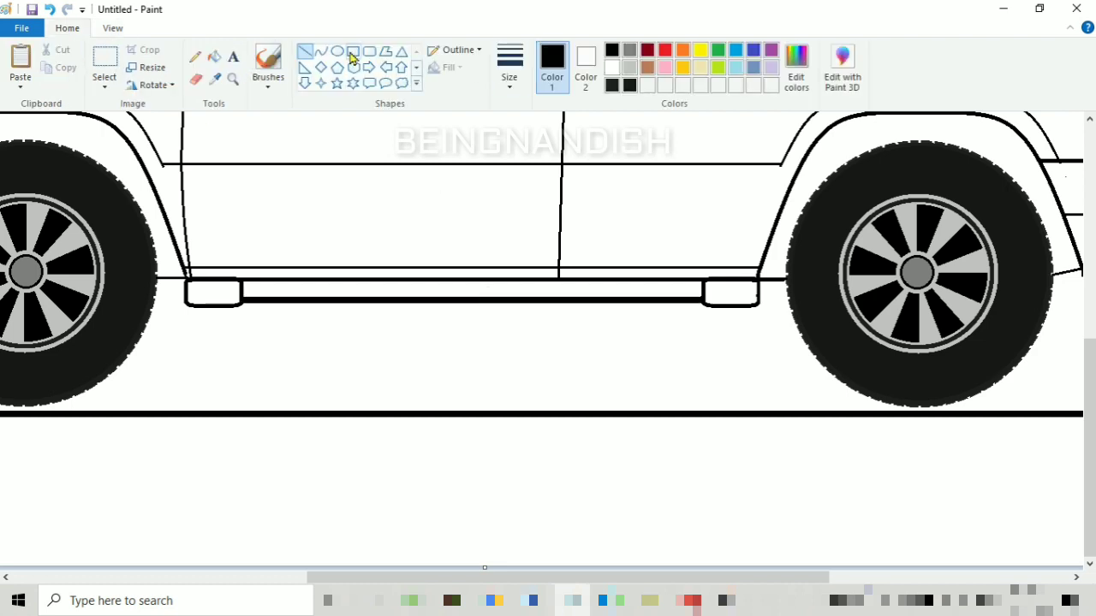
pyautogui.click(353, 53)
pyautogui.click(509, 69)
pyautogui.click(545, 176)
pyautogui.moveTo(250, 282); pyautogui.dragTo(684, 284)
# Remove the ground line beneath the tyres by filling it with white.
pyautogui.scroll(3, 675, 223)
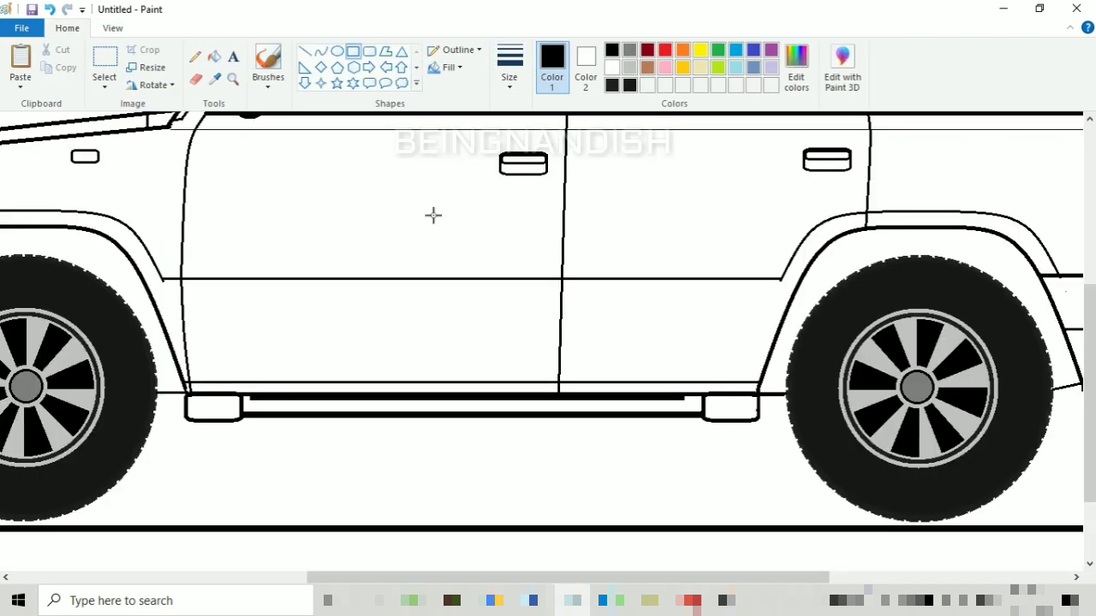
pyautogui.click(112, 28)
pyautogui.click(54, 64)
pyautogui.click(67, 28)
pyautogui.click(611, 67)
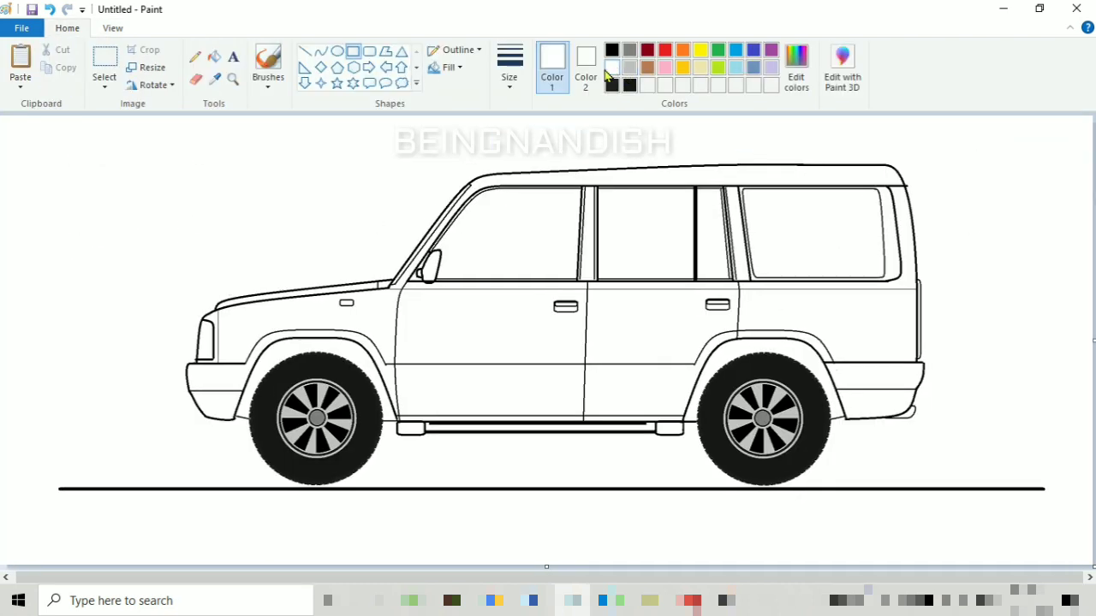
pyautogui.click(214, 56)
pyautogui.click(304, 487)
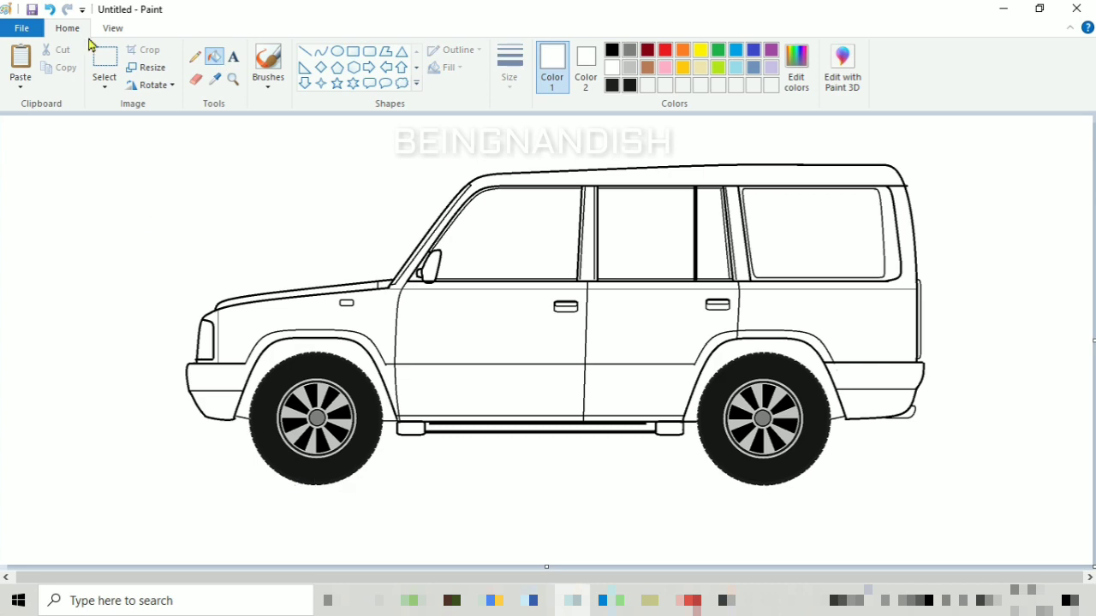
# Delete the roof's upper outline between the windshield top and the rear corner.
pyautogui.click(113, 28)
pyautogui.click(21, 62)
pyautogui.moveTo(346, 579); pyautogui.dragTo(737, 585)
pyautogui.click(75, 29)
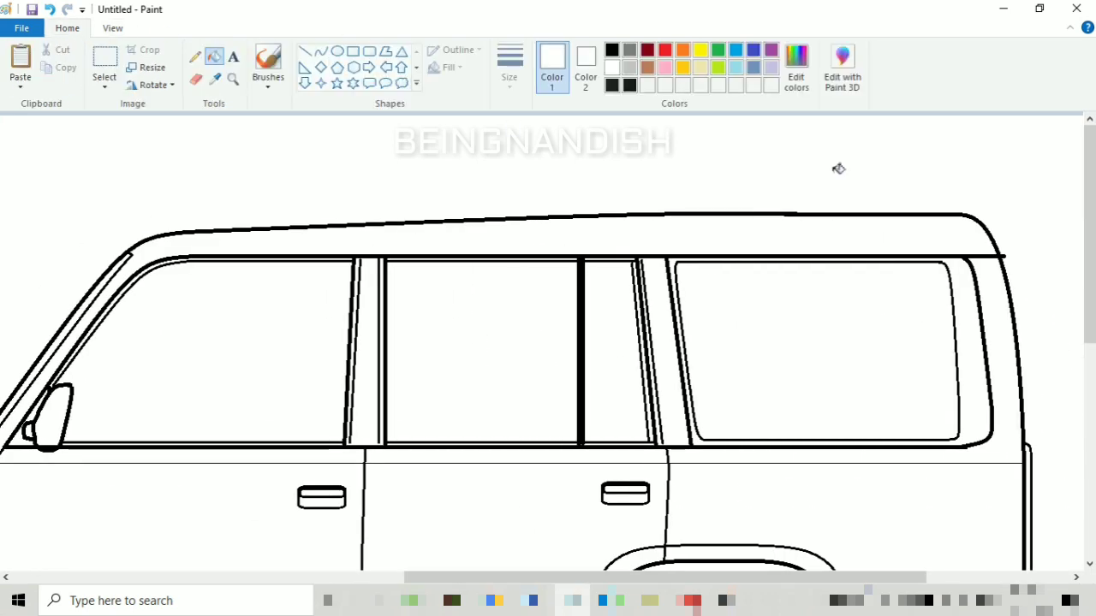
pyautogui.click(196, 80)
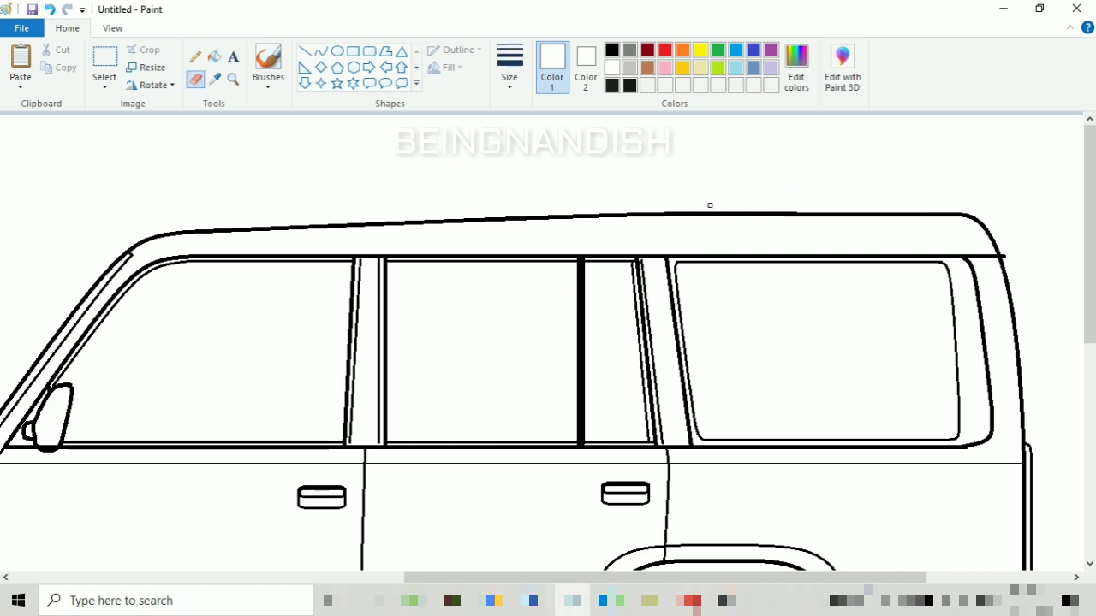
pyautogui.click(104, 59)
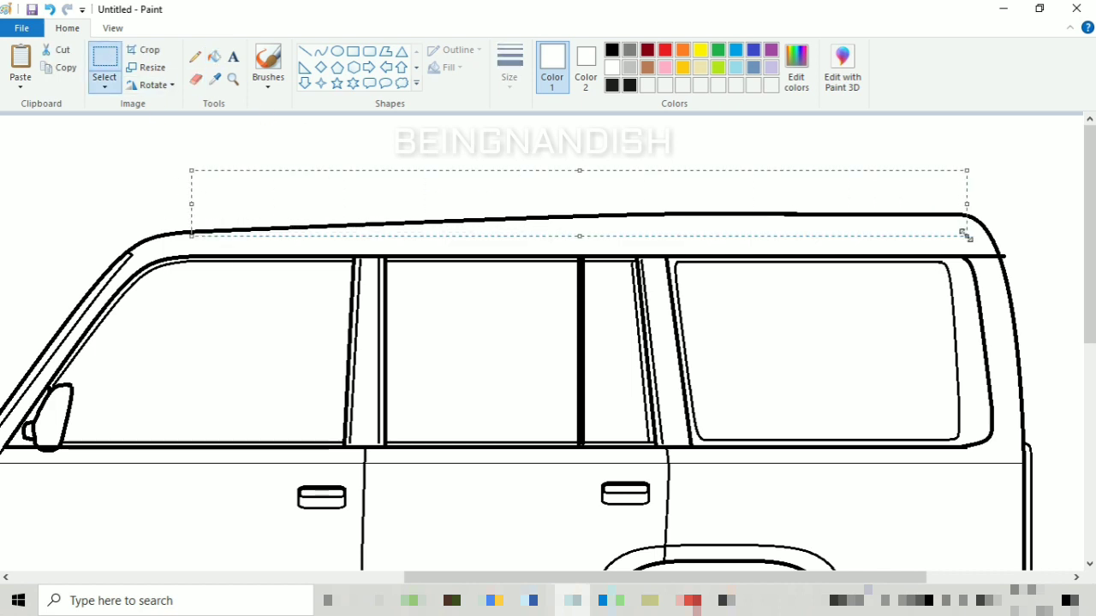
pyautogui.press('Delete')
# Redraw the roofline in black curves, rising gently from the windshield top and running level to a rounded rear corner.
pyautogui.click(320, 51)
pyautogui.click(611, 50)
pyautogui.moveTo(188, 233)
pyautogui.mouseDown()
pyautogui.moveTo(597, 198)
pyautogui.moveTo(734, 200)
pyautogui.mouseUp()
pyautogui.moveTo(513, 223)
pyautogui.mouseDown()
pyautogui.moveTo(397, 213)
pyautogui.moveTo(457, 204)
pyautogui.mouseUp()
pyautogui.moveTo(732, 219)
pyautogui.mouseDown()
pyautogui.moveTo(712, 219)
pyautogui.moveTo(966, 213)
pyautogui.moveTo(910, 205)
pyautogui.moveTo(935, 206)
pyautogui.mouseUp()
pyautogui.click(665, 165)
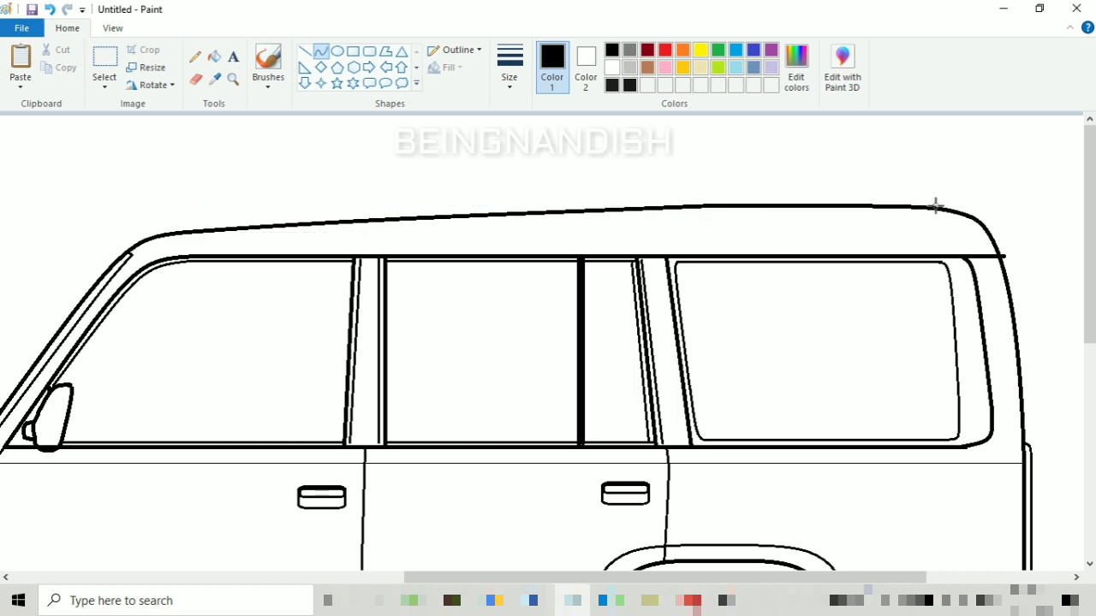
pyautogui.click(935, 205)
pyautogui.click(941, 174)
# Draw two very thin, closely spaced horizontal lines across the roof just above the windows, from the windshield top to the rear edge.
pyautogui.click(505, 70)
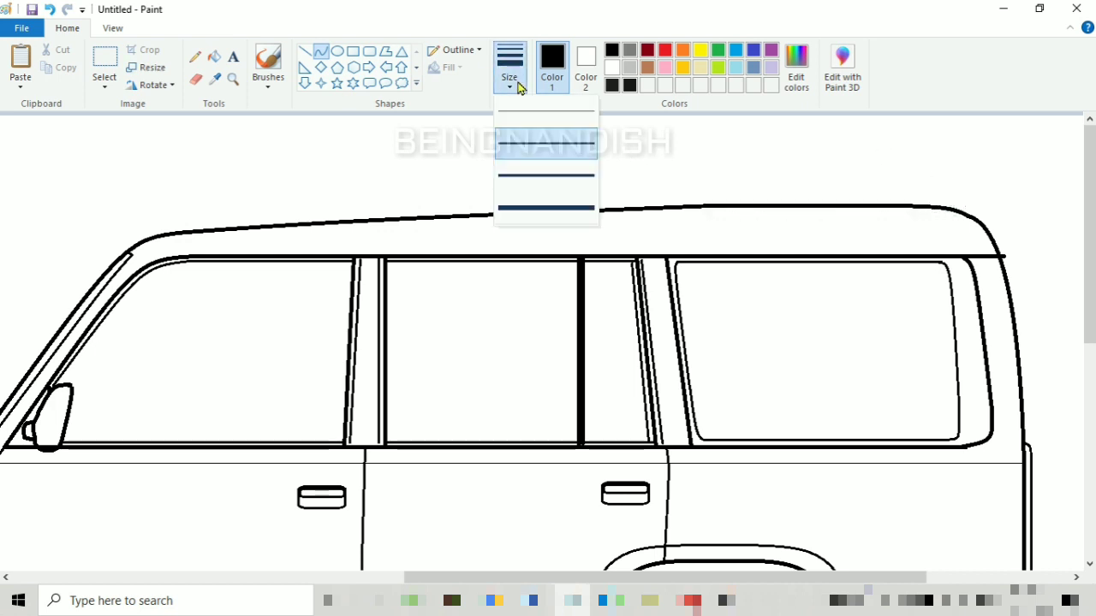
pyautogui.click(548, 112)
pyautogui.moveTo(130, 246); pyautogui.dragTo(976, 246)
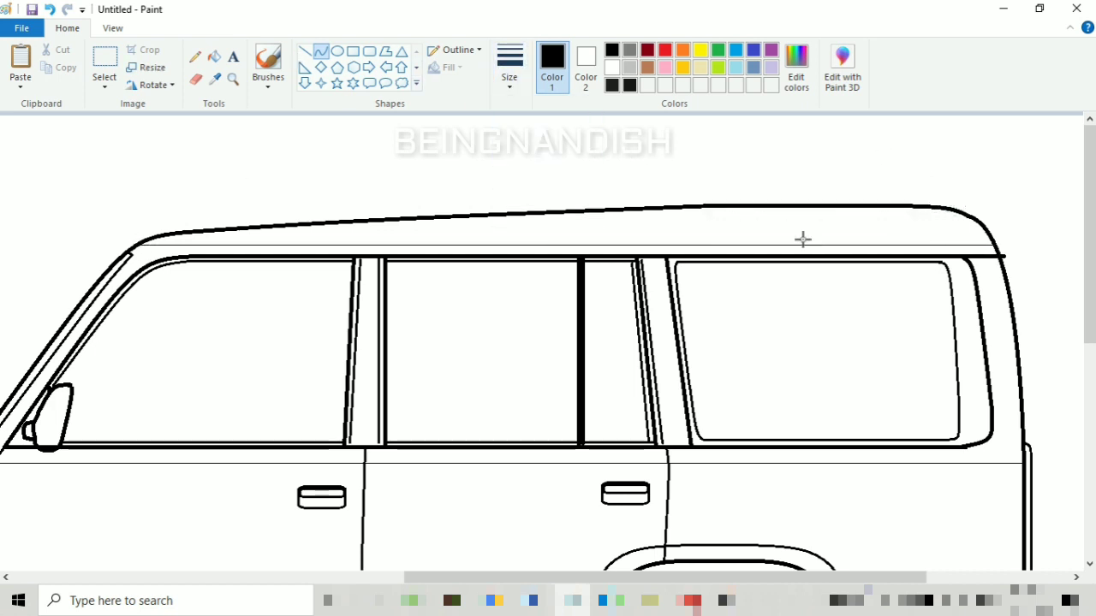
pyautogui.click(307, 53)
pyautogui.moveTo(147, 242); pyautogui.dragTo(991, 266)
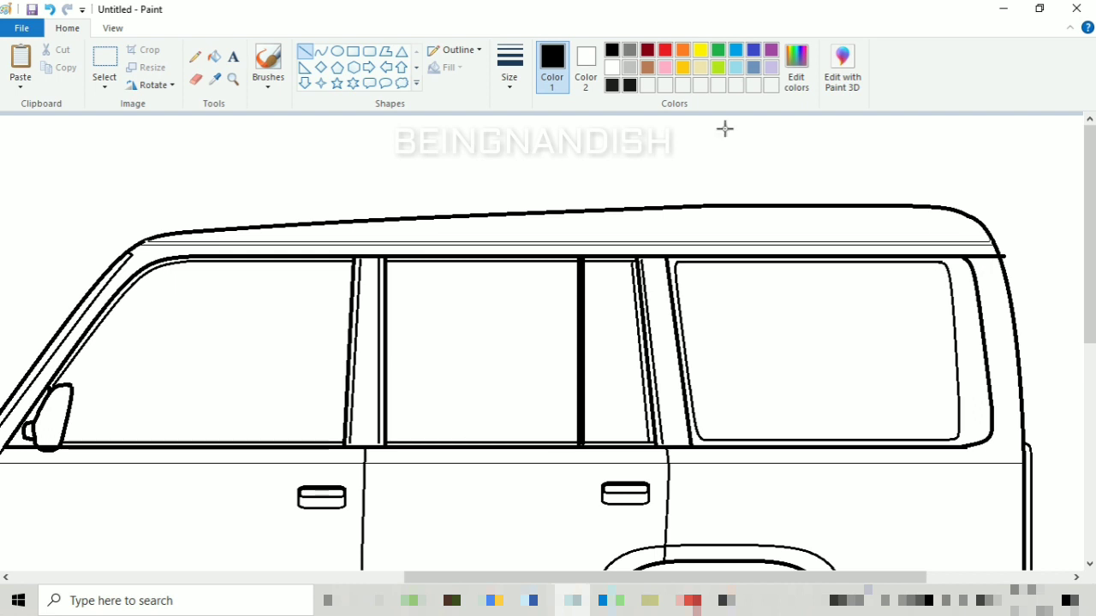
# Draw a thin horizontal line across the lower part of both doors, from the front wheel arch to the rear wheel arch.
pyautogui.click(113, 28)
pyautogui.click(54, 67)
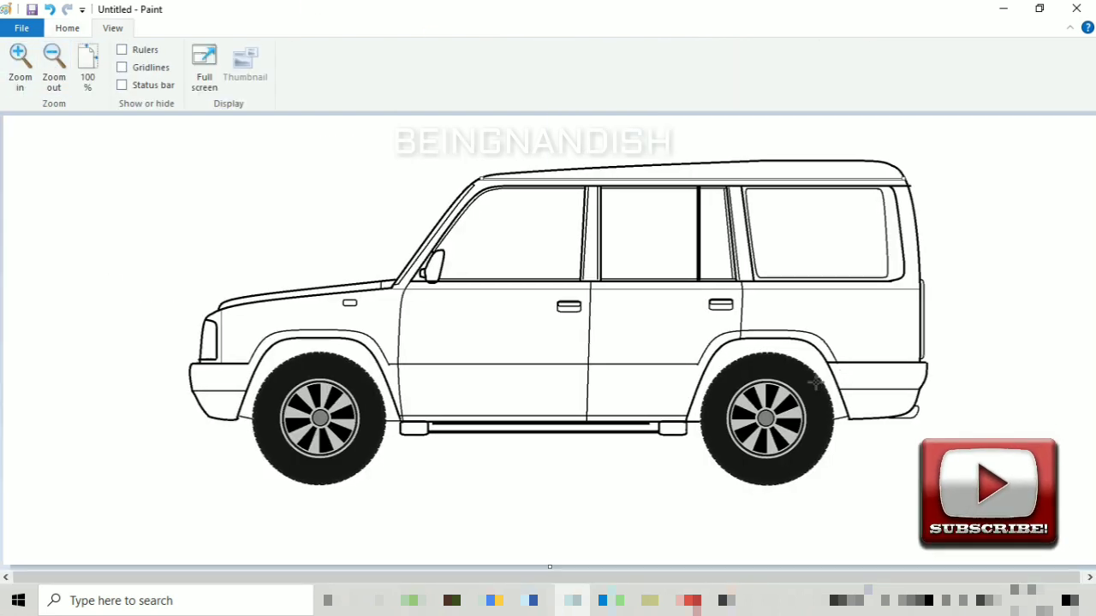
pyautogui.click(68, 29)
pyautogui.moveTo(391, 389); pyautogui.dragTo(697, 414)
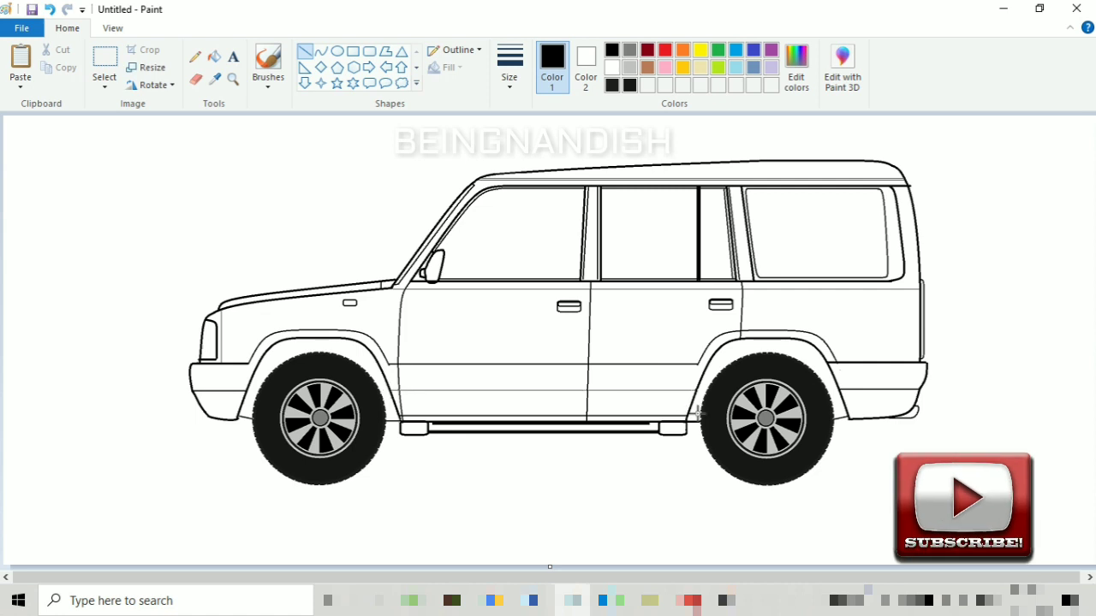
pyautogui.click(356, 177)
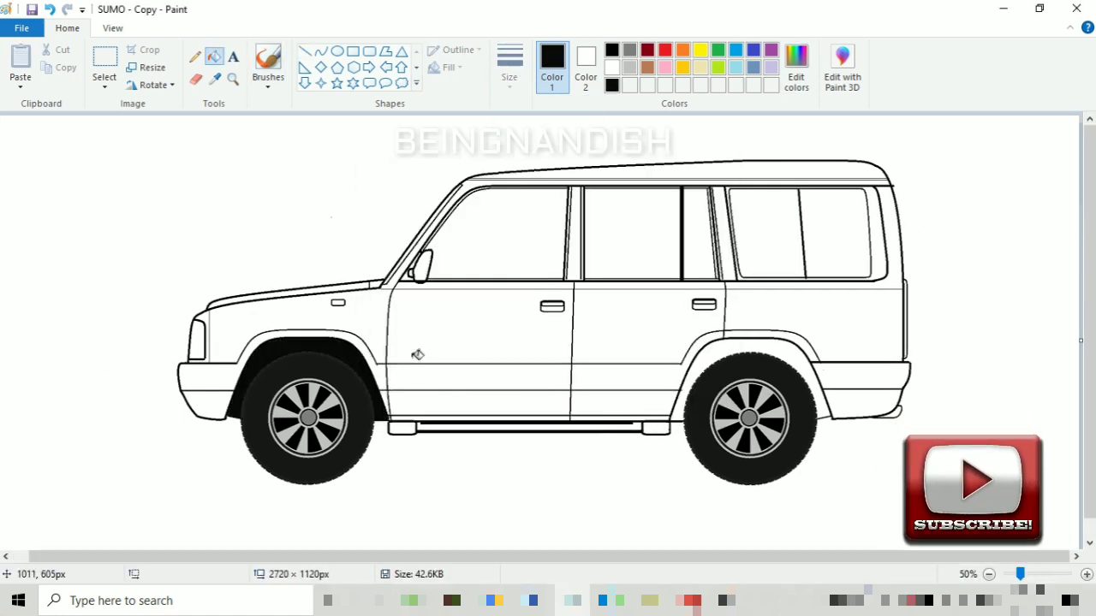
# Fill the rear wheel arch gap with near-black and undo a trial fill of the rear window surround.
pyautogui.click(724, 344)
pyautogui.click(879, 248)
pyautogui.click(49, 10)
# Mix a slightly lighter near-black and fill the rear window surround and the pillars between the windows with it.
pyautogui.click(796, 69)
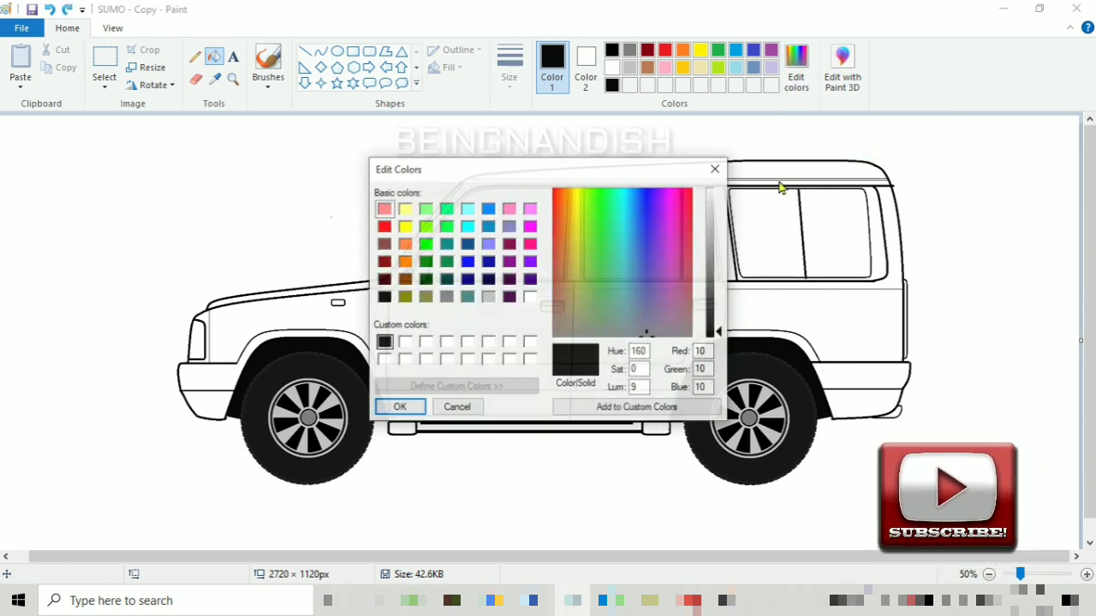
pyautogui.moveTo(719, 333); pyautogui.dragTo(720, 322)
pyautogui.click(414, 403)
pyautogui.click(879, 254)
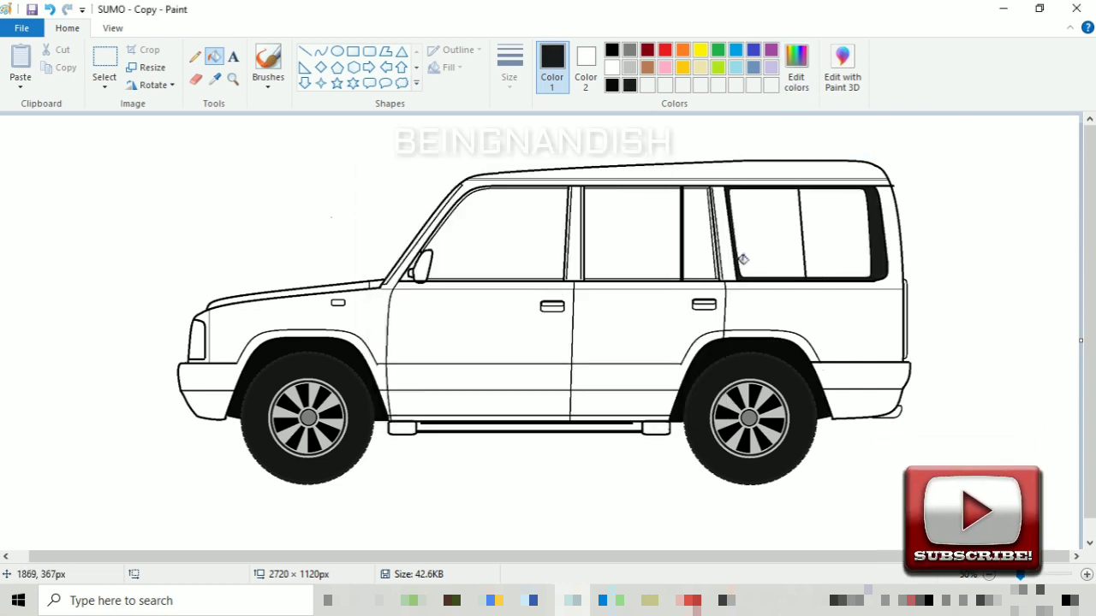
pyautogui.click(729, 257)
pyautogui.click(577, 256)
# Fill the thin trim strips beneath the front door window and the main rear door window with the near-black colour.
pyautogui.moveTo(434, 560); pyautogui.dragTo(656, 558)
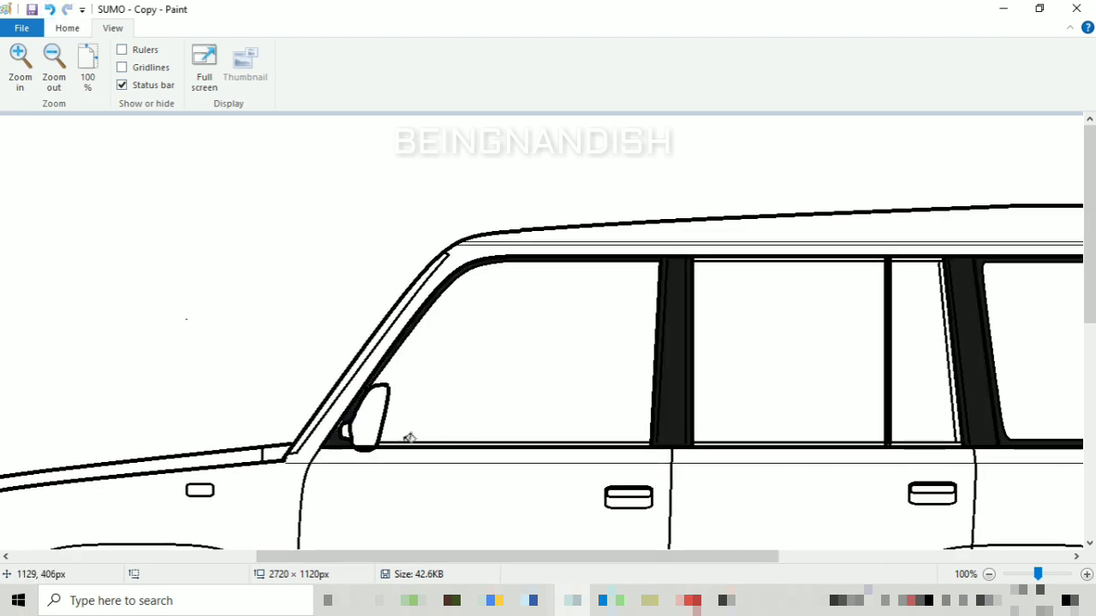
pyautogui.moveTo(386, 439); pyautogui.dragTo(643, 439)
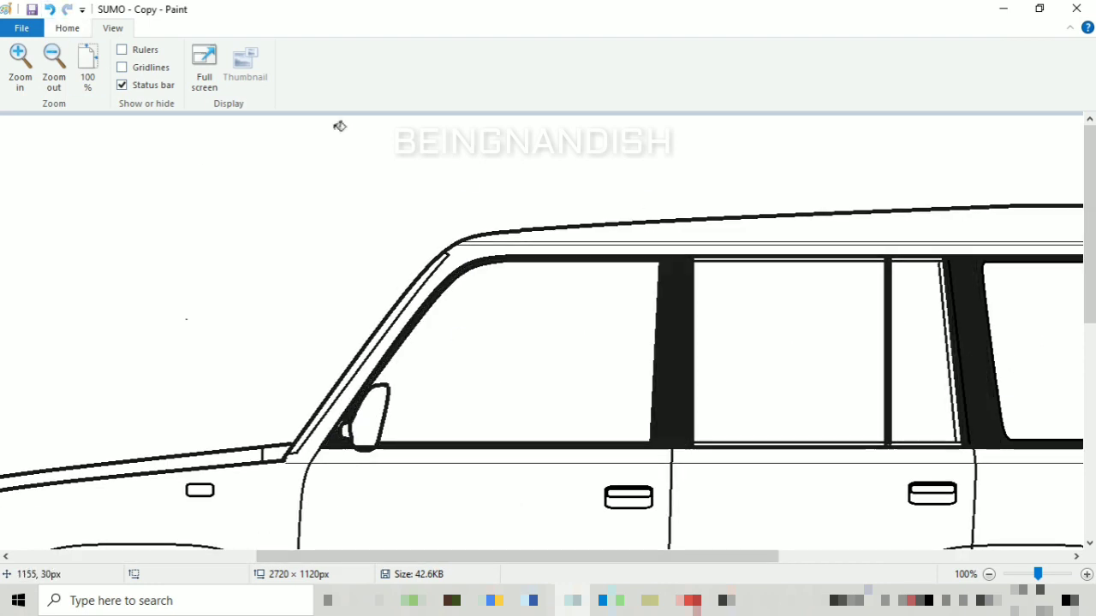
pyautogui.moveTo(349, 558); pyautogui.dragTo(528, 561)
pyautogui.scroll(1, 753, 173)
pyautogui.scroll(-3, 714, 497)
pyautogui.click(666, 338)
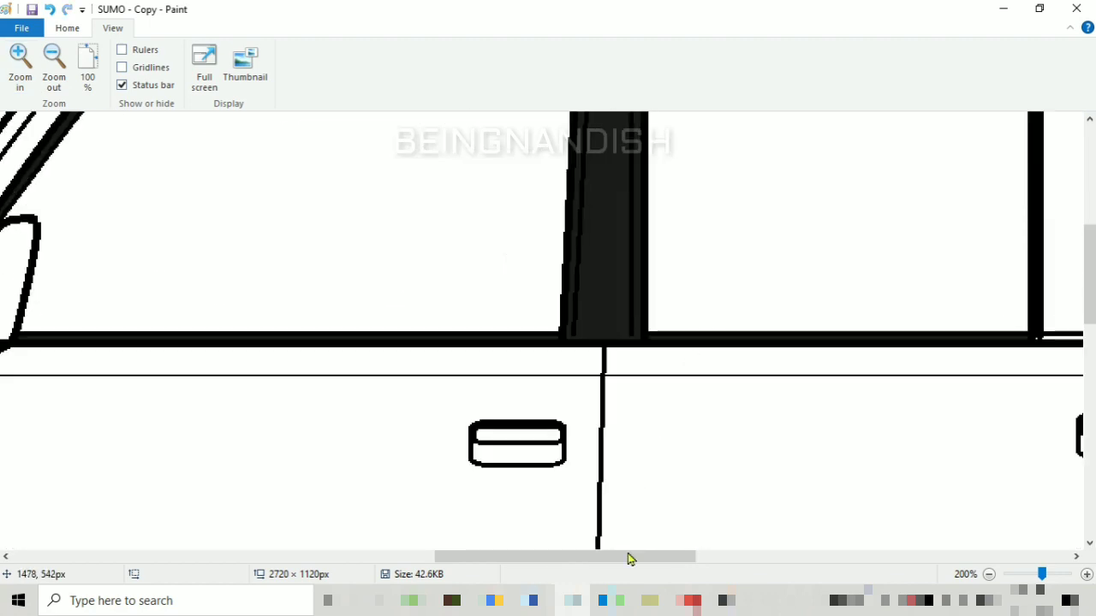
# Fill the trim strips around the rear door's small quarter window with the near-black colour.
pyautogui.moveTo(629, 558); pyautogui.dragTo(745, 559)
pyautogui.click(672, 337)
pyautogui.click(686, 256)
pyautogui.scroll(2, 668, 205)
pyautogui.click(654, 184)
# Fill the side step's rear and front end blocks with the near-black colour.
pyautogui.scroll(-1, 531, 167)
pyautogui.scroll(-1, 401, 148)
pyautogui.scroll(-1, 274, 325)
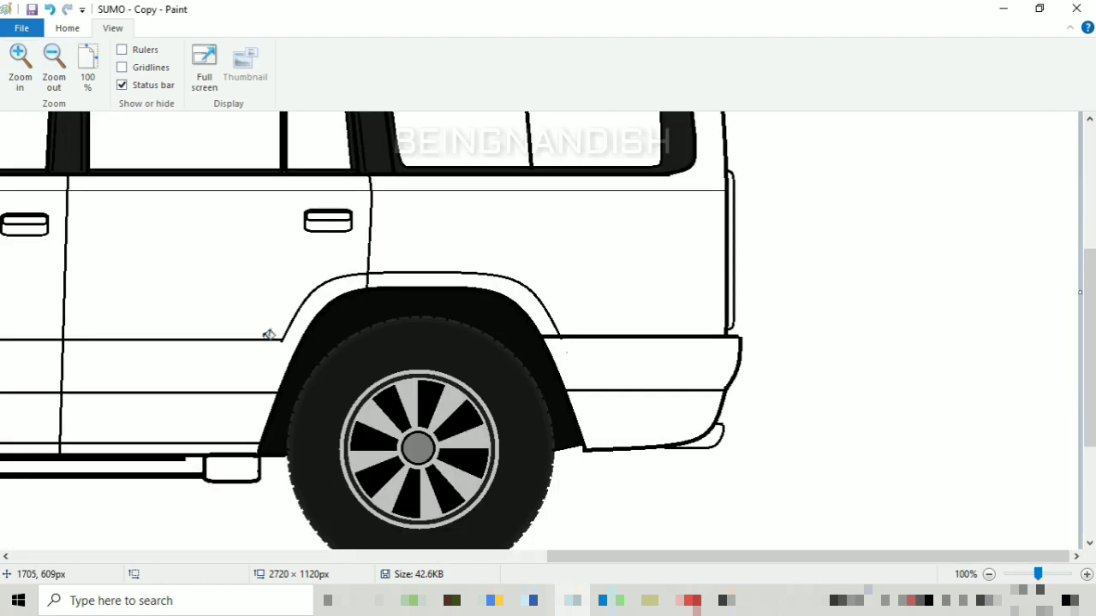
pyautogui.click(232, 469)
pyautogui.moveTo(557, 558); pyautogui.dragTo(281, 561)
pyautogui.click(295, 464)
# Fill the narrow windshield strip ahead of the front door with grey.
pyautogui.scroll(2, 295, 462)
pyautogui.click(68, 28)
pyautogui.click(637, 51)
pyautogui.click(381, 232)
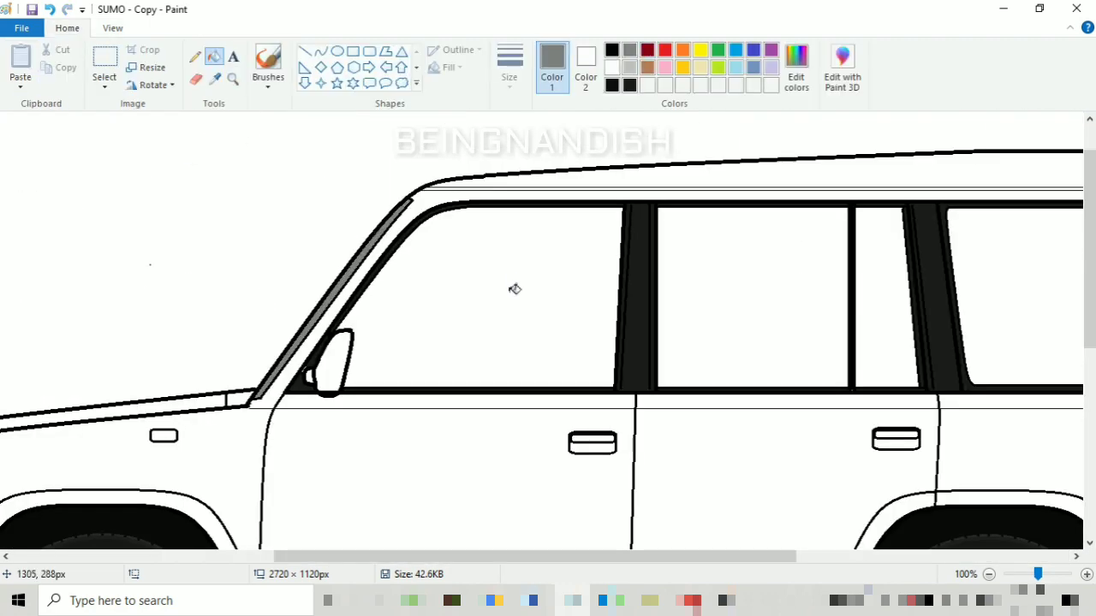
# Draw a thick grey line along the side step's upper edge and a thinner grey line just beneath it.
pyautogui.scroll(-3, 611, 240)
pyautogui.click(304, 51)
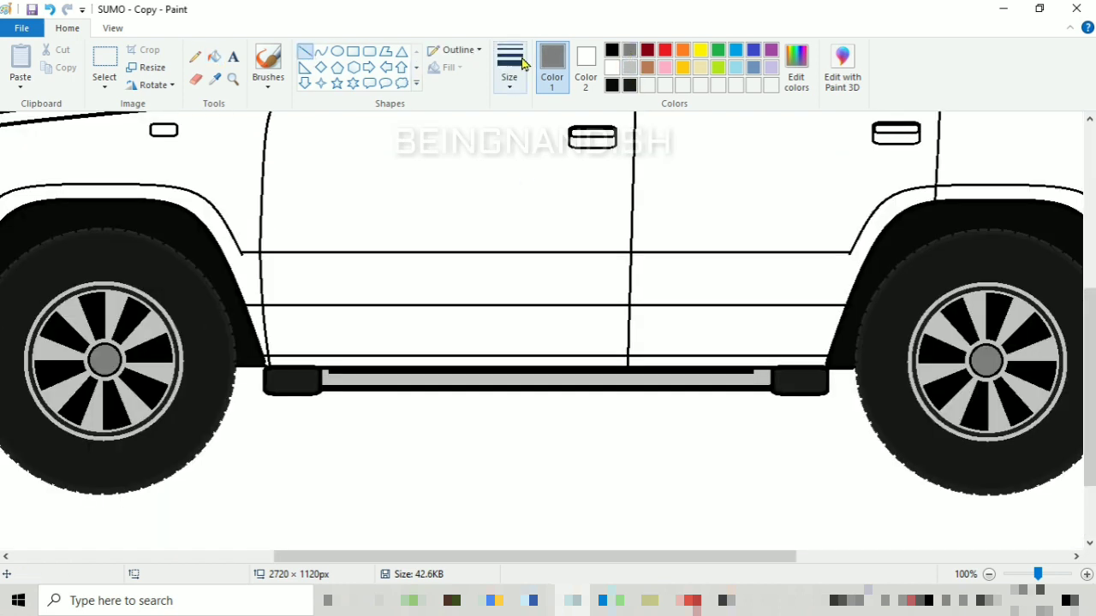
pyautogui.moveTo(328, 373); pyautogui.dragTo(758, 396)
pyautogui.click(510, 73)
pyautogui.click(512, 176)
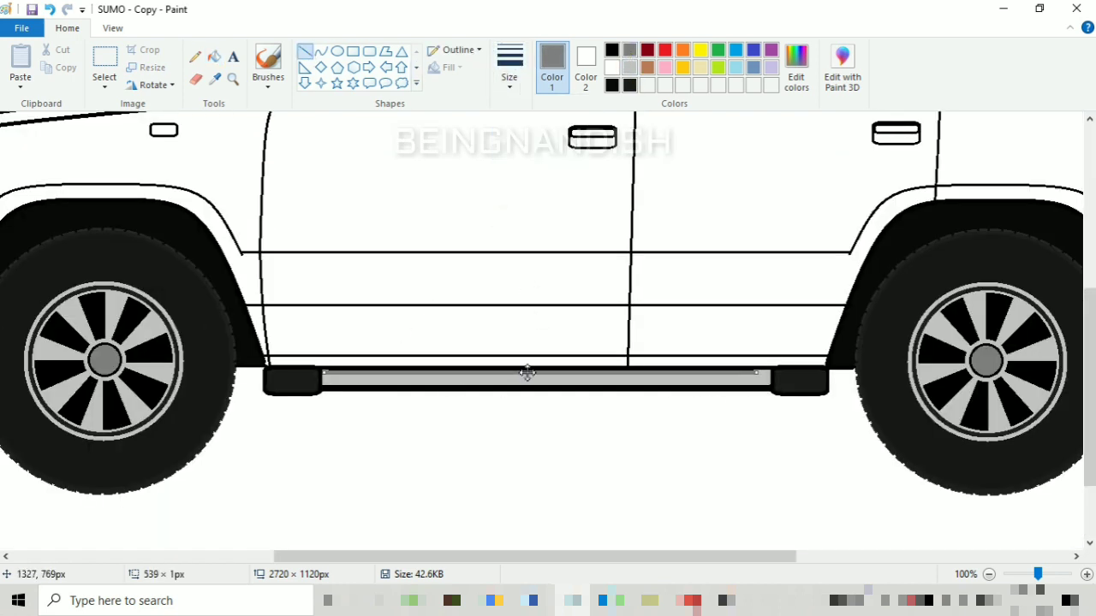
pyautogui.moveTo(526, 373); pyautogui.dragTo(528, 372)
pyautogui.click(480, 260)
pyautogui.click(511, 76)
pyautogui.click(521, 140)
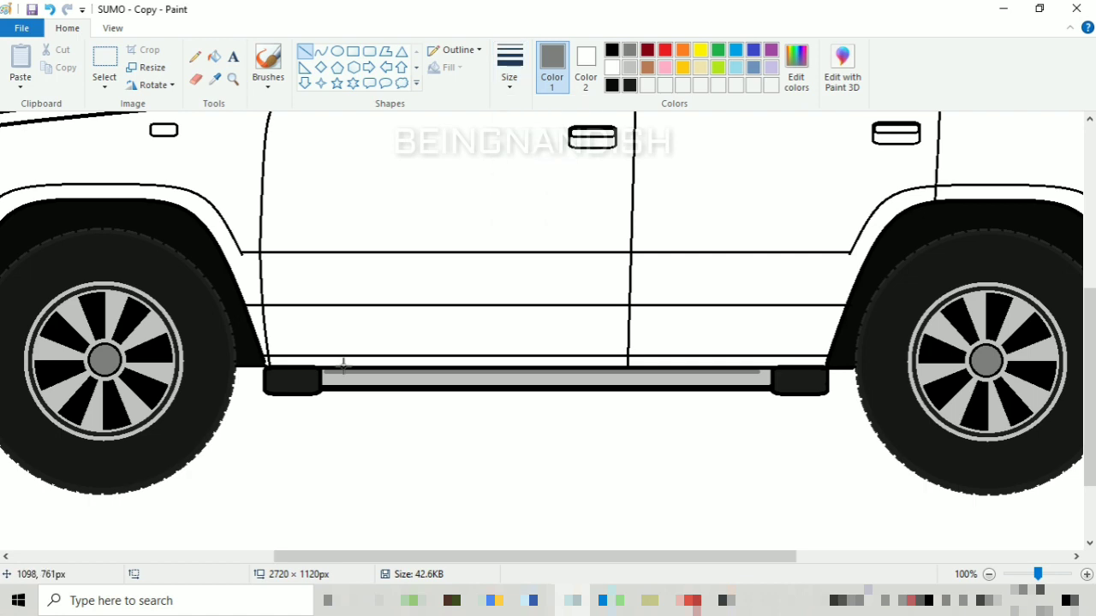
pyautogui.moveTo(329, 376); pyautogui.dragTo(753, 376)
# Fill the headlight and the front fender's side marker with light grey, and make the marker's outline a darker grey.
pyautogui.scroll(2, 609, 331)
pyautogui.click(195, 79)
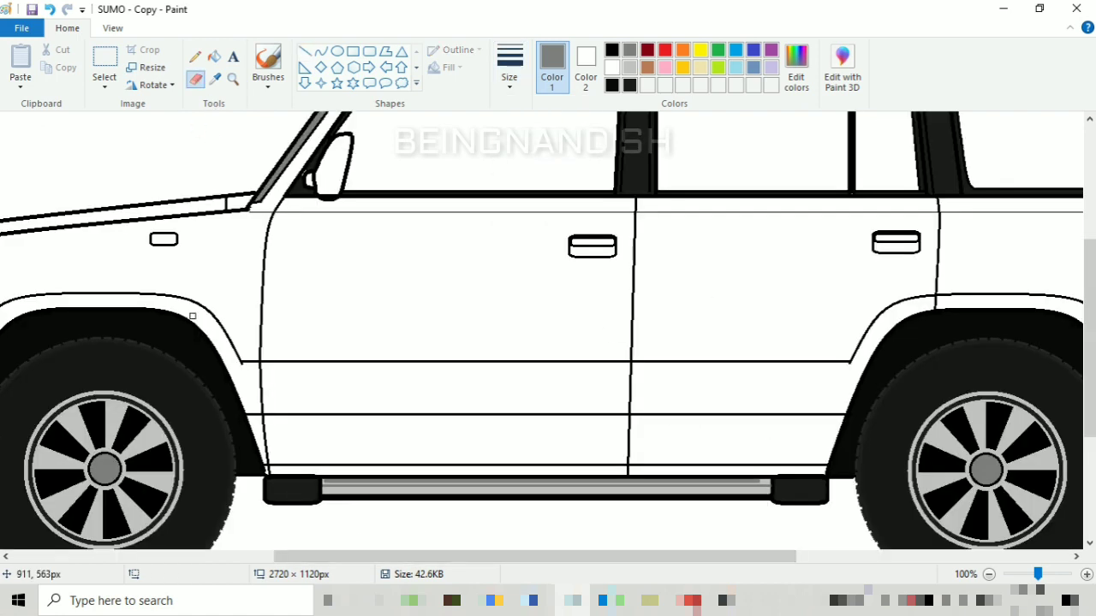
pyautogui.scroll(2, 256, 357)
pyautogui.scroll(-2, 255, 357)
pyautogui.scroll(1, 243, 258)
pyautogui.moveTo(365, 556); pyautogui.dragTo(274, 554)
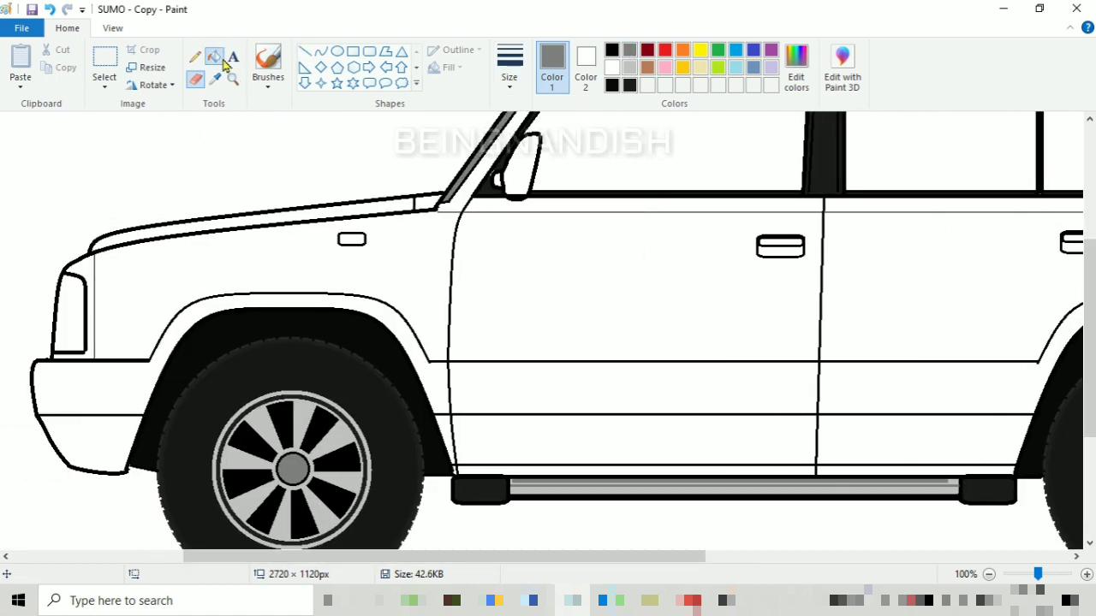
pyautogui.click(216, 58)
pyautogui.click(629, 68)
pyautogui.click(71, 314)
pyautogui.click(351, 239)
# Mix a dark grey and fill all the side window panes with it, from the front door to the rear window.
pyautogui.scroll(1, 324, 341)
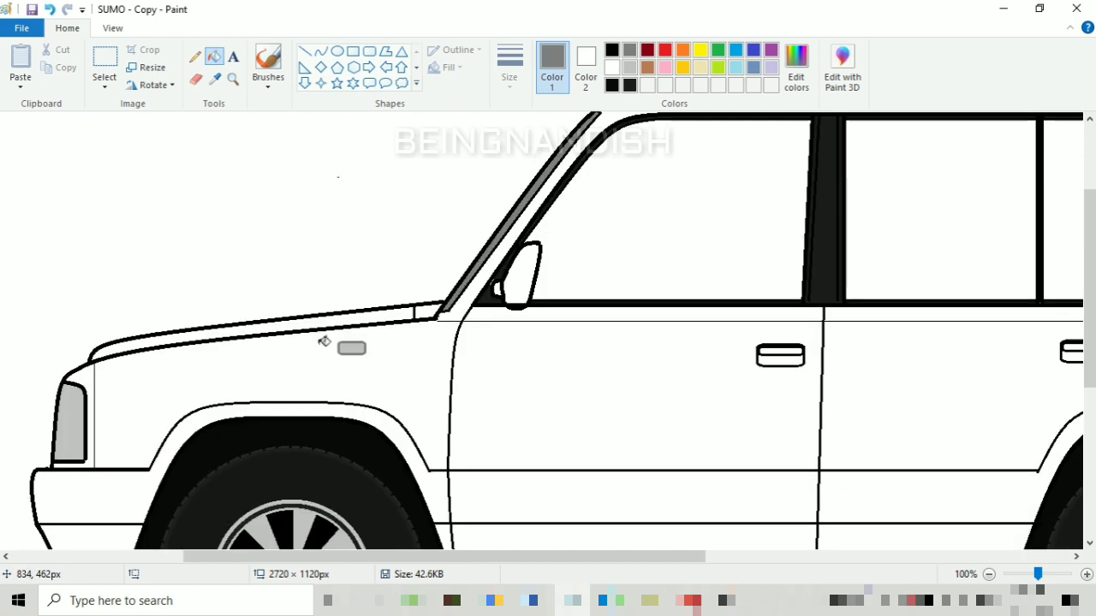
pyautogui.click(787, 82)
pyautogui.moveTo(722, 264); pyautogui.dragTo(723, 297)
pyautogui.click(416, 410)
pyautogui.click(634, 248)
pyautogui.moveTo(496, 557); pyautogui.dragTo(726, 556)
pyautogui.click(516, 285)
pyautogui.click(830, 269)
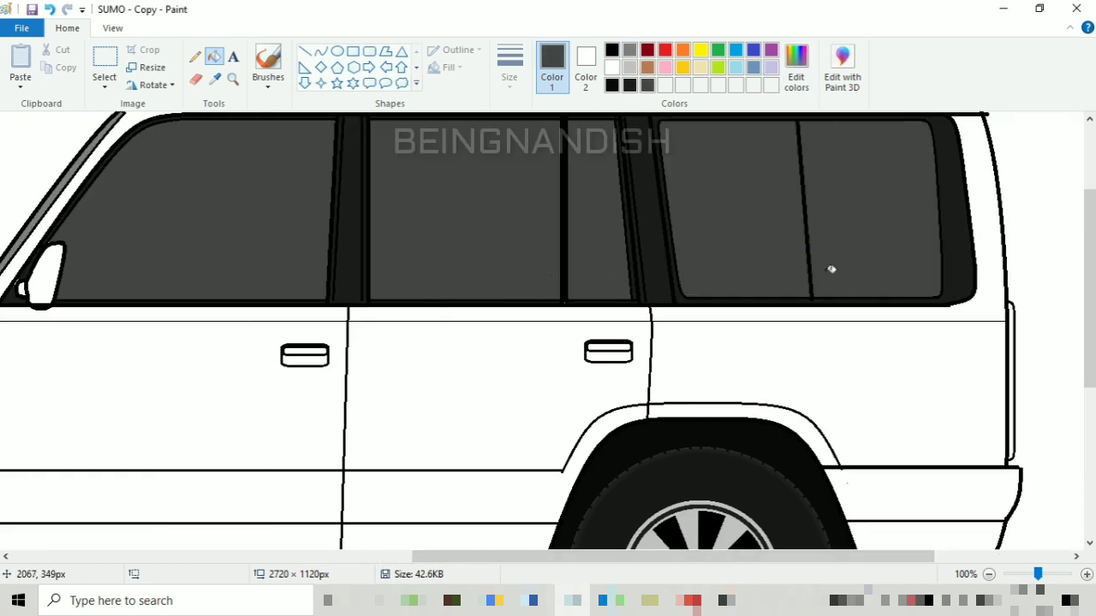
# Mix a very light grey and draw a curved highlight outline inside the headlight with it.
pyautogui.moveTo(613, 557); pyautogui.dragTo(332, 575)
pyautogui.scroll(-1, 393, 385)
pyautogui.click(630, 67)
pyautogui.click(794, 73)
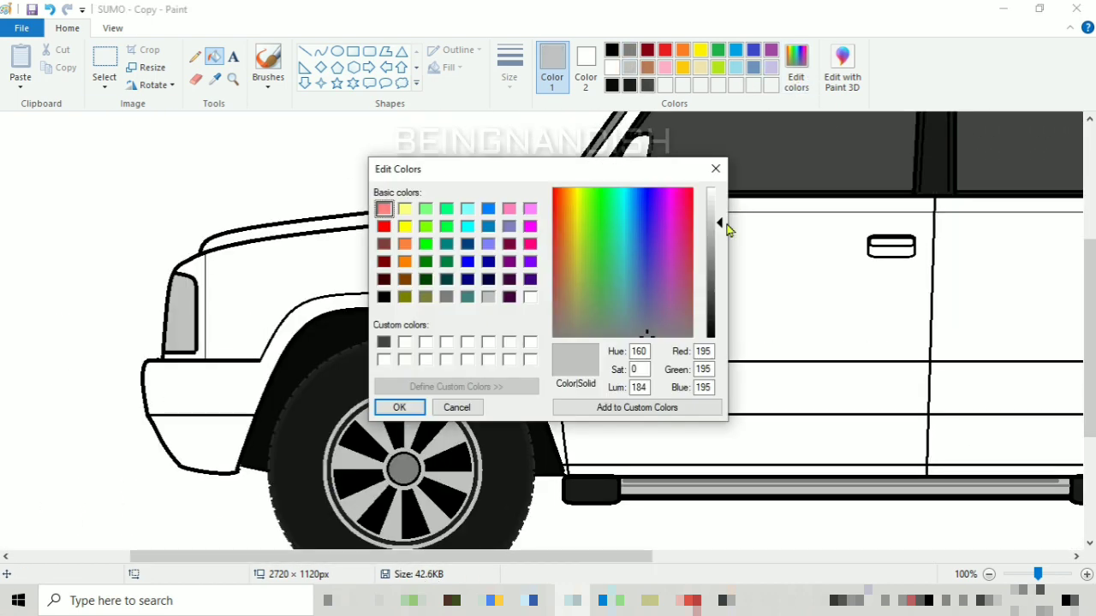
pyautogui.moveTo(723, 225); pyautogui.dragTo(720, 202)
pyautogui.click(399, 408)
pyautogui.click(113, 28)
pyautogui.click(21, 60)
pyautogui.click(74, 31)
pyautogui.click(321, 51)
pyautogui.click(510, 67)
pyautogui.click(541, 144)
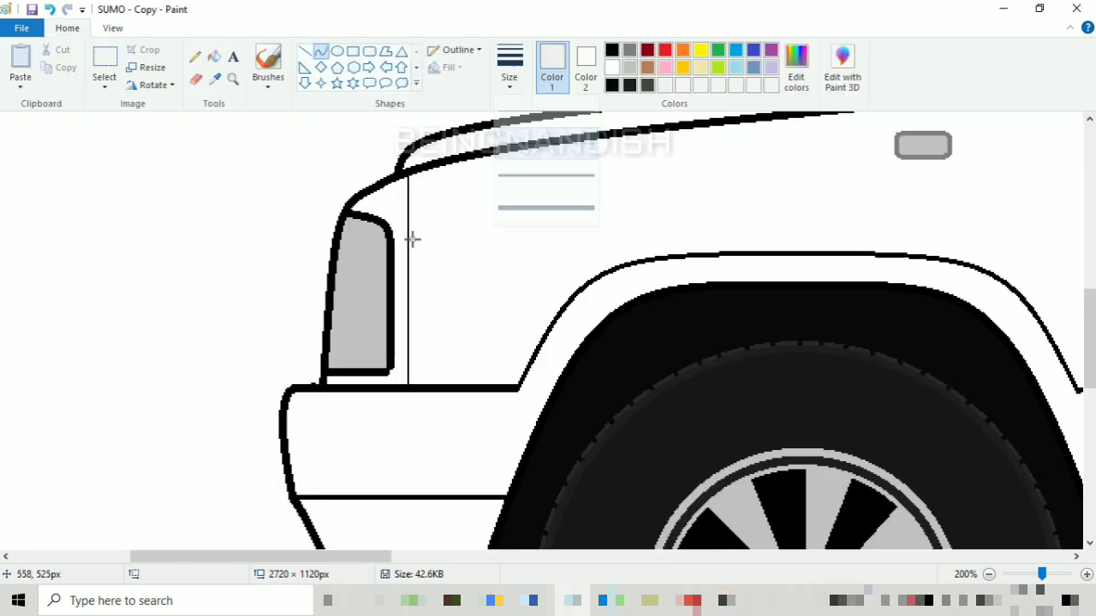
pyautogui.moveTo(342, 235); pyautogui.dragTo(359, 356)
pyautogui.moveTo(363, 317)
pyautogui.mouseDown()
pyautogui.moveTo(392, 317)
pyautogui.moveTo(337, 265)
pyautogui.mouseUp()
pyautogui.moveTo(339, 338); pyautogui.dragTo(330, 349)
# Fill the highlight shape inside the headlight with the very light grey.
pyautogui.click(214, 56)
pyautogui.click(360, 284)
pyautogui.click(113, 28)
pyautogui.click(54, 63)
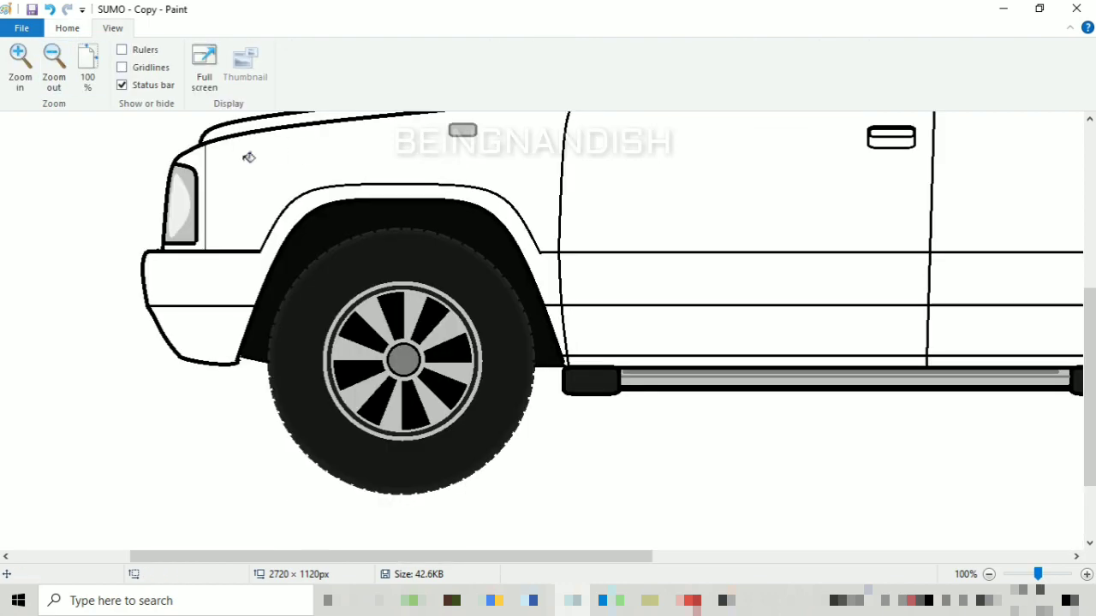
# Fill the small piece beneath the rear bumper's end with medium grey.
pyautogui.scroll(1, 248, 158)
pyautogui.moveTo(321, 557); pyautogui.dragTo(675, 561)
pyautogui.scroll(1, 691, 269)
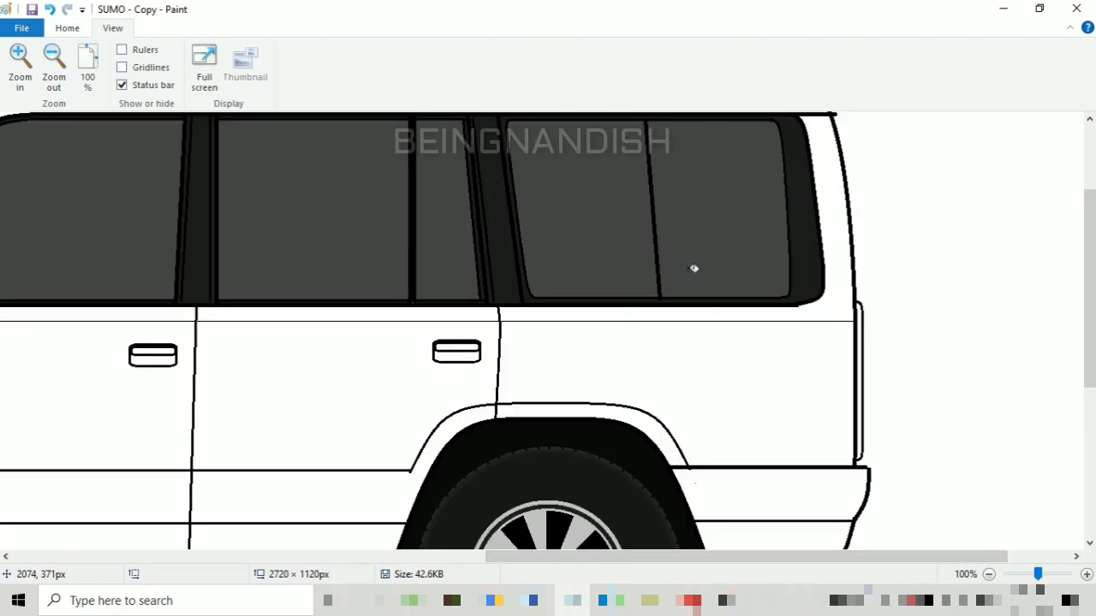
pyautogui.click(84, 27)
pyautogui.scroll(-2, 800, 202)
pyautogui.click(112, 28)
pyautogui.click(54, 64)
# Mix a bright red from the dark red swatch and fill the hood, front fender, front bumper, windshield pillar and front door's upper panel.
pyautogui.click(67, 28)
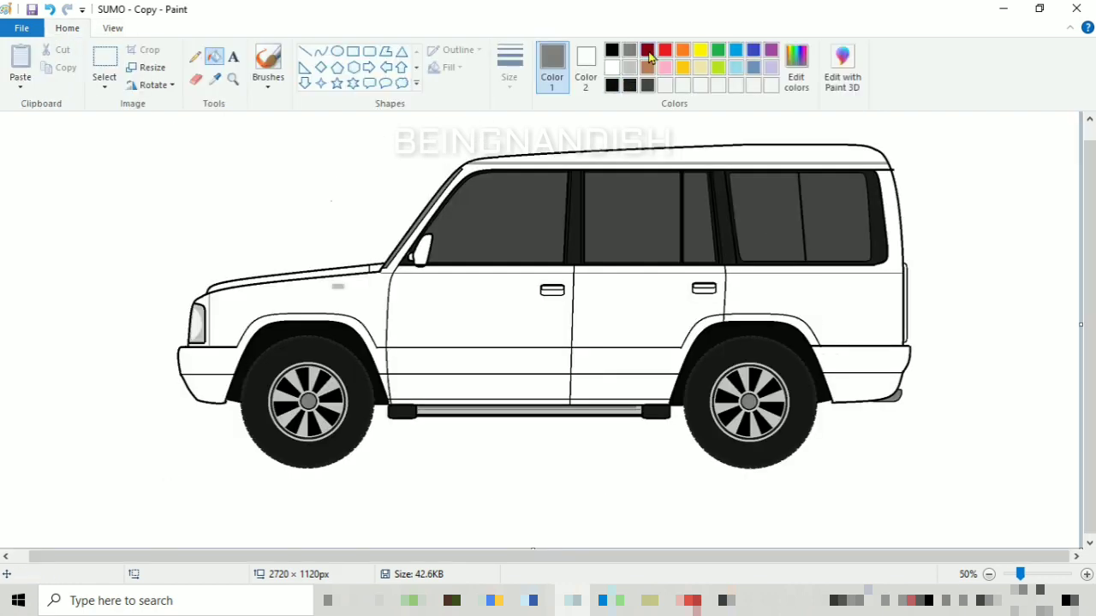
pyautogui.click(648, 49)
pyautogui.click(796, 67)
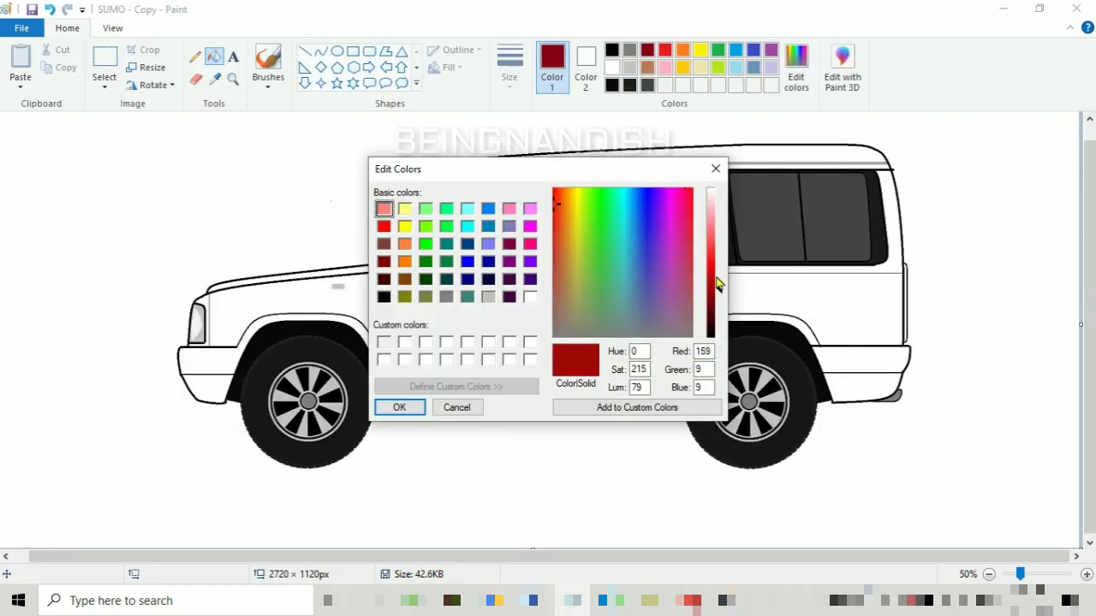
pyautogui.moveTo(717, 284); pyautogui.dragTo(718, 274)
pyautogui.click(399, 408)
pyautogui.click(316, 300)
pyautogui.click(471, 312)
pyautogui.click(376, 356)
pyautogui.click(208, 361)
pyautogui.click(376, 269)
pyautogui.click(208, 388)
pyautogui.click(384, 386)
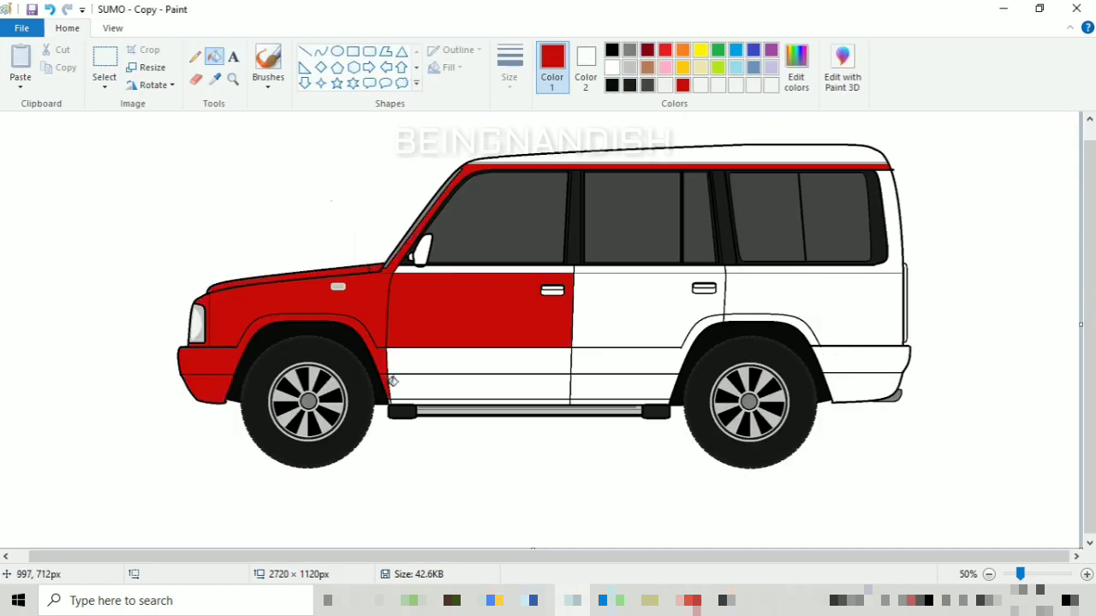
# Fill the lower door panels, rear door, rear quarter panel, rear bumper and sill with the bright red.
pyautogui.click(432, 363)
pyautogui.click(450, 386)
pyautogui.click(629, 318)
pyautogui.click(796, 303)
pyautogui.click(633, 368)
pyautogui.click(856, 376)
pyautogui.click(594, 399)
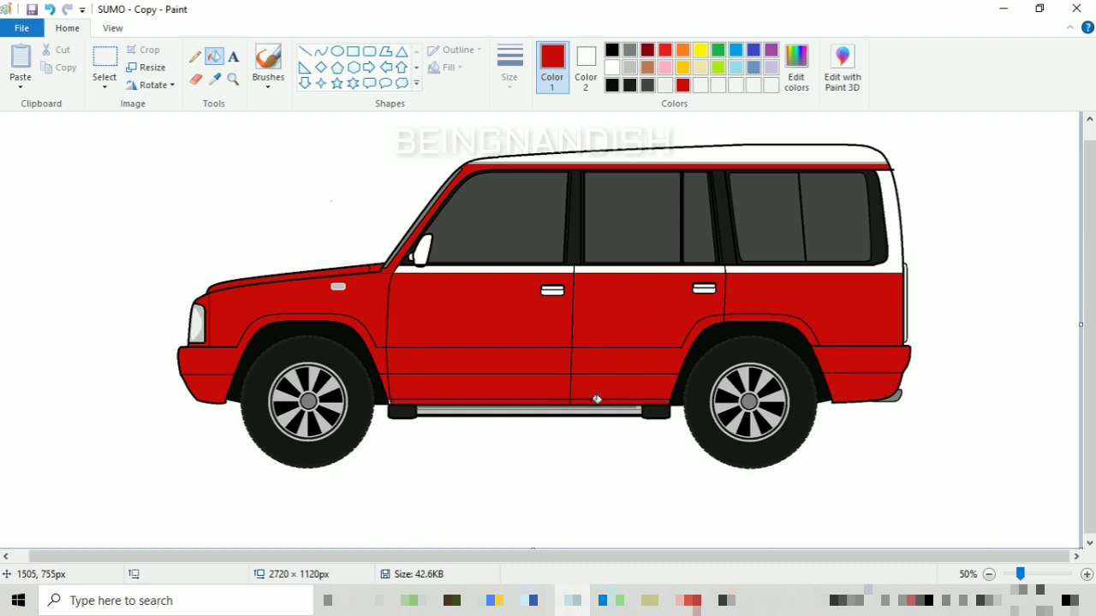
# Fill the strip beneath the side windows and the roof with the bright red.
pyautogui.click(650, 270)
pyautogui.click(561, 268)
pyautogui.click(641, 149)
pyautogui.click(797, 62)
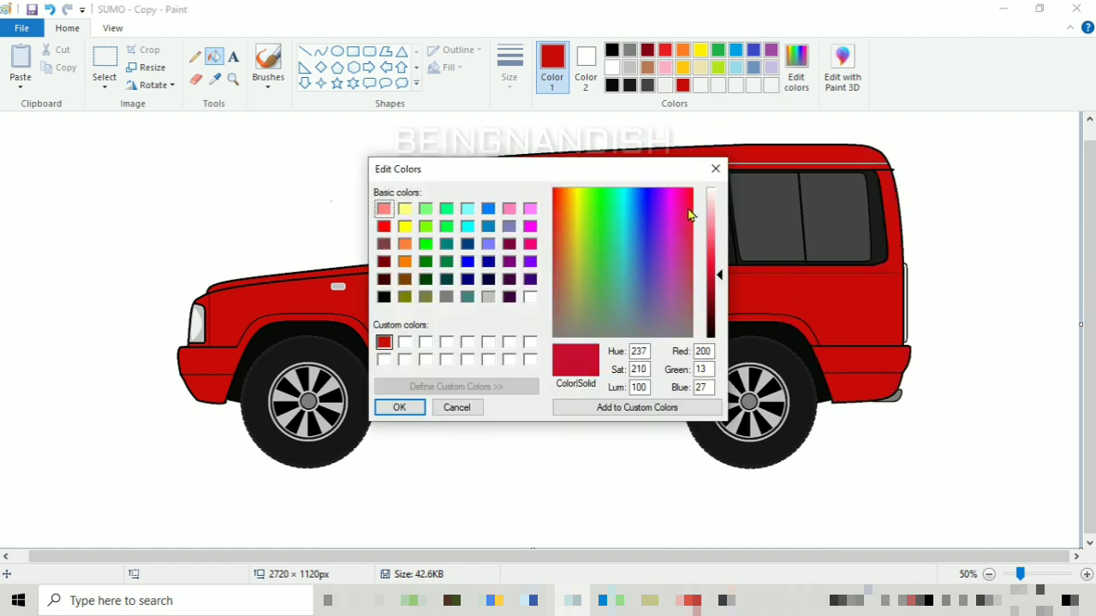
pyautogui.click(716, 169)
# Mix a deeper crimson from the dark red swatch, add it to the custom colours, and refill the body panels with it.
pyautogui.click(648, 49)
pyautogui.click(796, 65)
pyautogui.moveTo(719, 298); pyautogui.dragTo(718, 283)
pyautogui.click(637, 408)
pyautogui.click(400, 407)
pyautogui.click(360, 310)
pyautogui.click(405, 299)
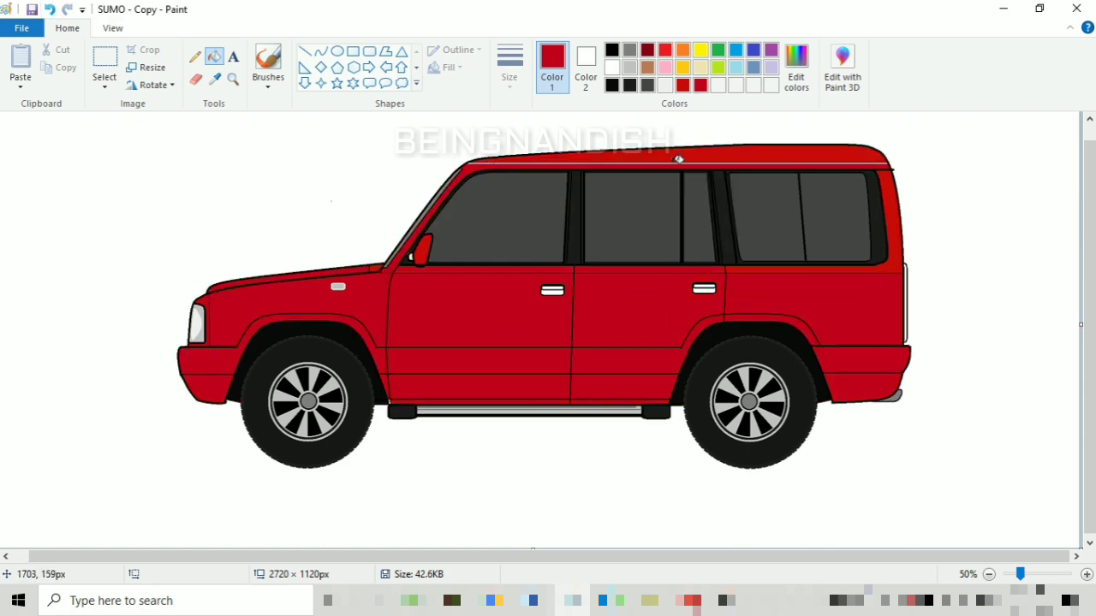
# Fill the sections of the front and rear door handles with the crimson body colour.
pyautogui.click(560, 292)
pyautogui.click(555, 287)
pyautogui.click(704, 285)
pyautogui.click(703, 291)
# Mix a slightly darker red (174, 0, 27) and fill the upper sections of both door handles with it.
pyautogui.click(796, 66)
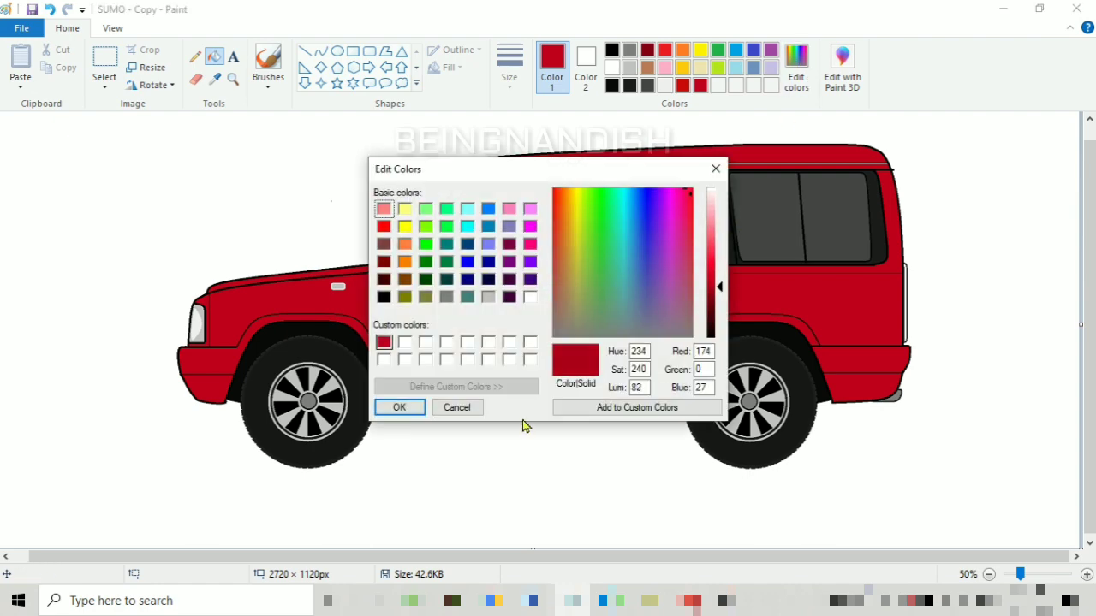
pyautogui.click(400, 407)
pyautogui.click(112, 28)
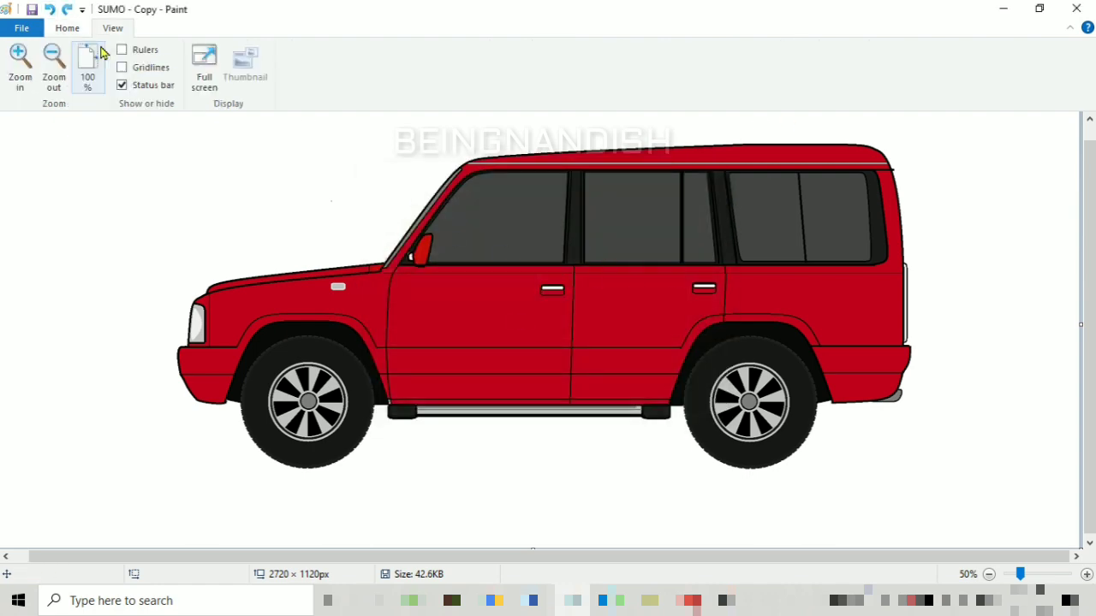
pyautogui.click(88, 68)
pyautogui.scroll(-2, 503, 374)
pyautogui.scroll(2, 900, 345)
pyautogui.click(561, 209)
pyautogui.moveTo(435, 558); pyautogui.dragTo(642, 560)
pyautogui.scroll(-2, 548, 385)
pyautogui.click(56, 30)
# Mix a still darker red for the door handles' outlines, and undo its fill on the rear door panel.
pyautogui.click(796, 65)
pyautogui.moveTo(719, 286); pyautogui.dragTo(718, 296)
pyautogui.click(399, 407)
pyautogui.click(472, 339)
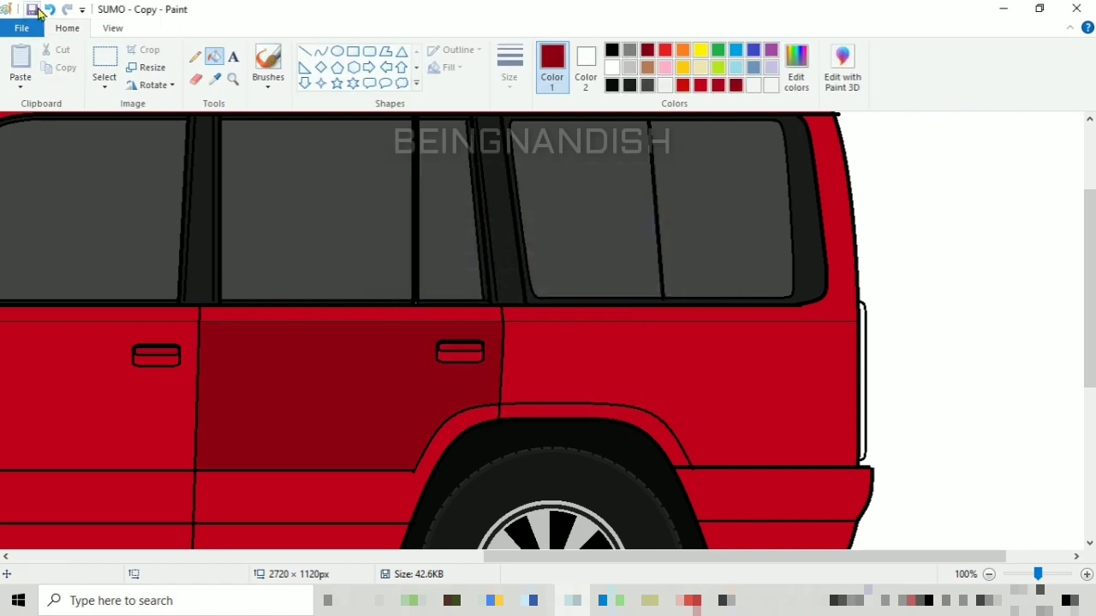
pyautogui.hotkey('ctrl', 'z')
# Fill the side mirror, its small mount and the narrow strip along the roof with the crimson body colour.
pyautogui.moveTo(528, 560); pyautogui.dragTo(251, 561)
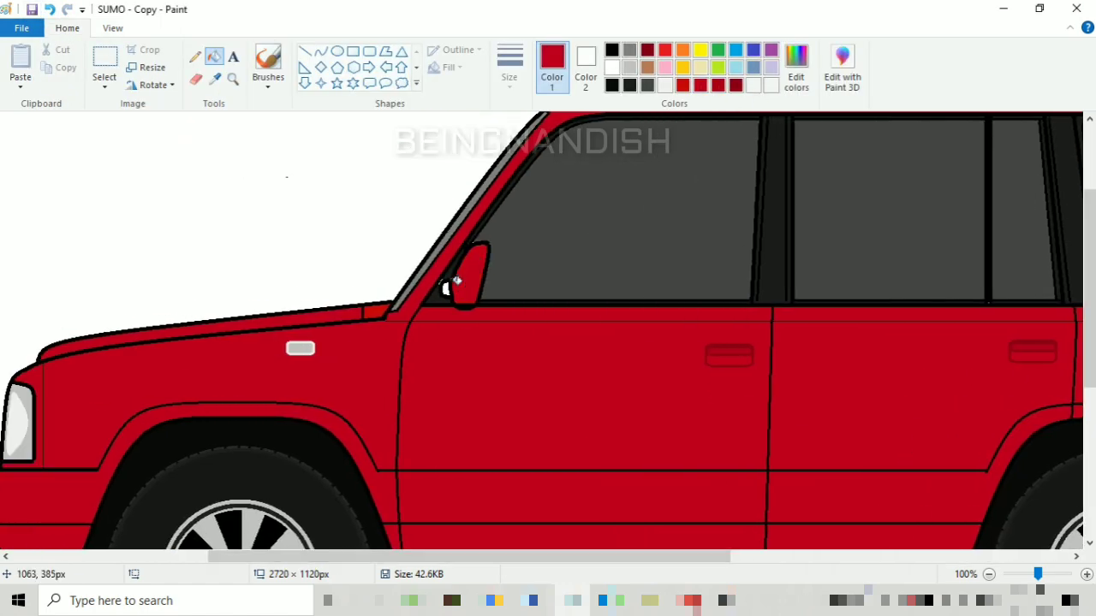
pyautogui.scroll(-3, 479, 266)
pyautogui.moveTo(432, 560); pyautogui.dragTo(568, 565)
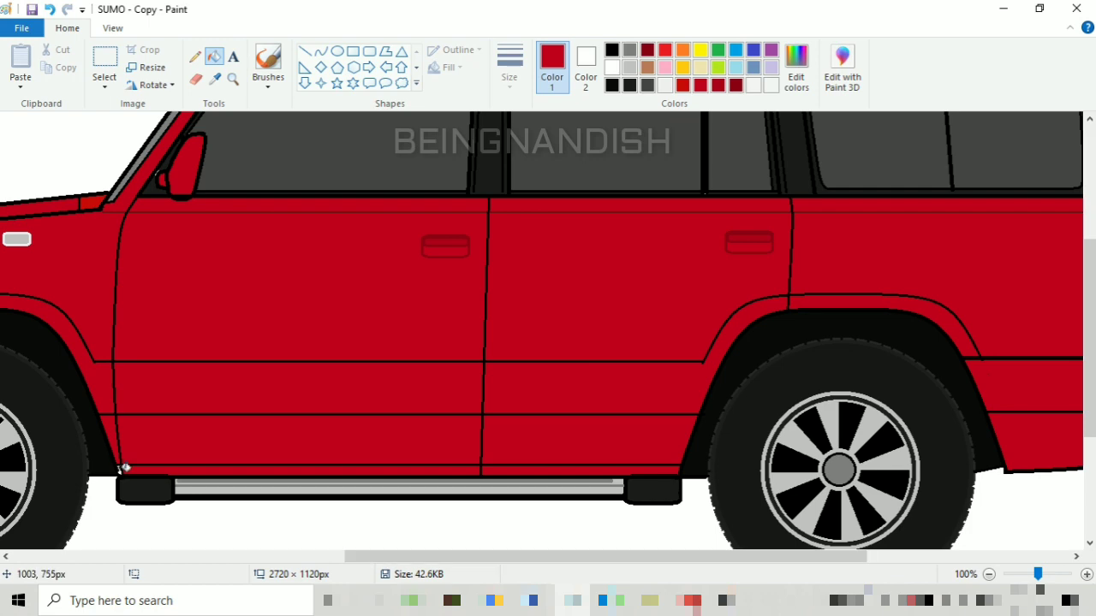
pyautogui.moveTo(382, 561); pyautogui.dragTo(479, 560)
pyautogui.scroll(6, 534, 292)
# Mix a darker shade of the bright red, add it to the custom colours, and fill the tail light with it.
pyautogui.click(667, 55)
pyautogui.click(797, 68)
pyautogui.moveTo(720, 260)
pyautogui.mouseDown()
pyautogui.moveTo(721, 290)
pyautogui.moveTo(721, 277)
pyautogui.mouseUp()
pyautogui.click(638, 408)
pyautogui.click(399, 407)
pyautogui.scroll(-3, 966, 422)
# Refill the tail light with bright red and mix a slightly darker red to shade it.
pyautogui.click(112, 27)
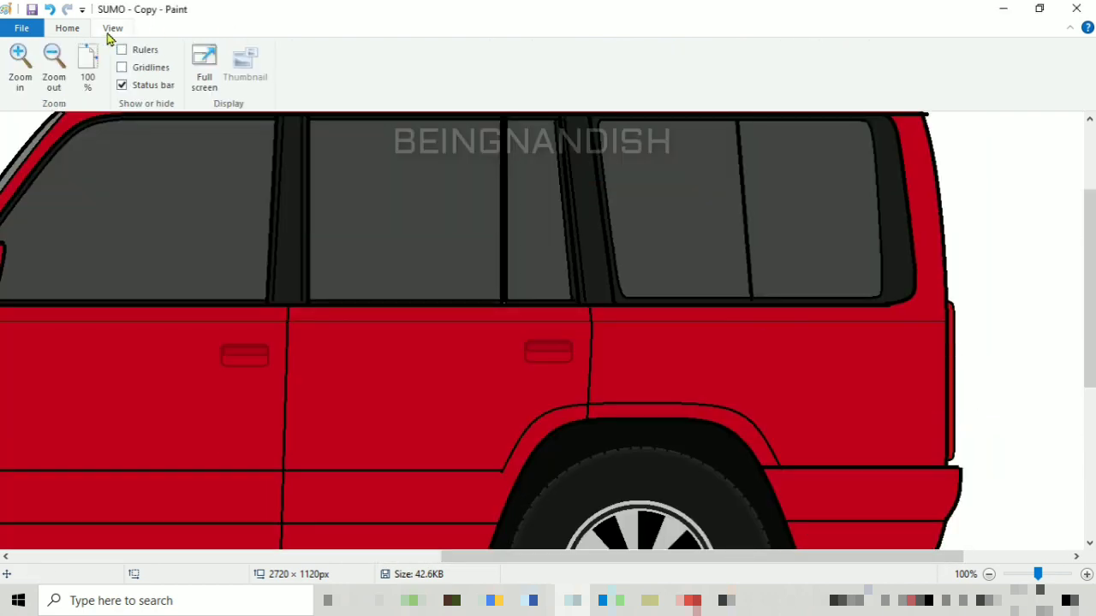
pyautogui.click(19, 54)
pyautogui.scroll(-8, 761, 499)
pyautogui.click(67, 27)
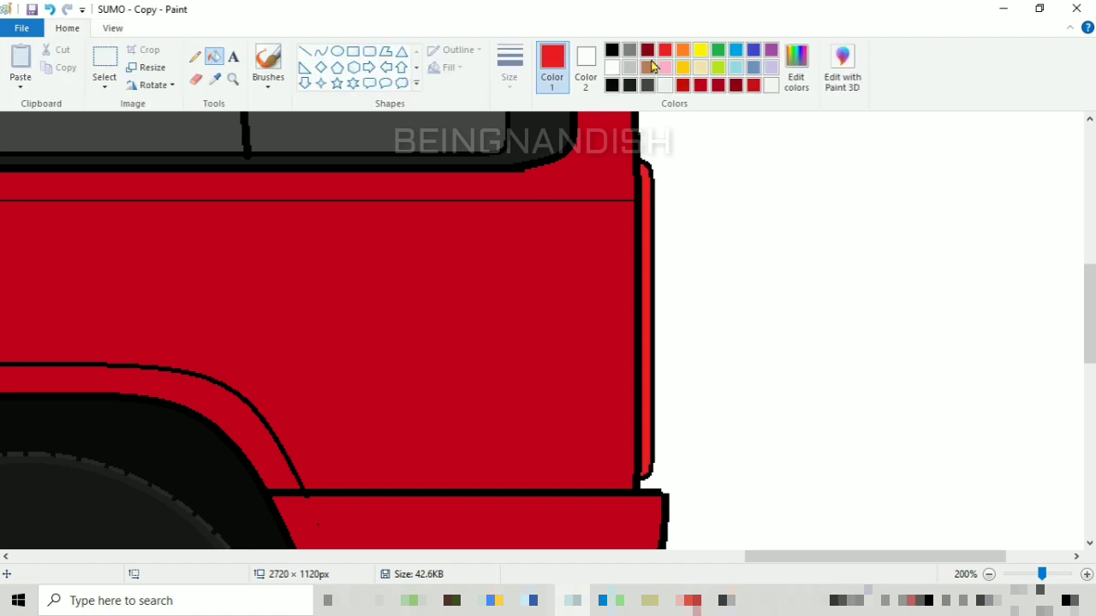
pyautogui.click(796, 68)
pyautogui.moveTo(720, 277); pyautogui.dragTo(720, 285)
pyautogui.click(399, 407)
# Draw a light grey vertical line segment and an orange one below it inside the tail light's lower half.
pyautogui.click(305, 52)
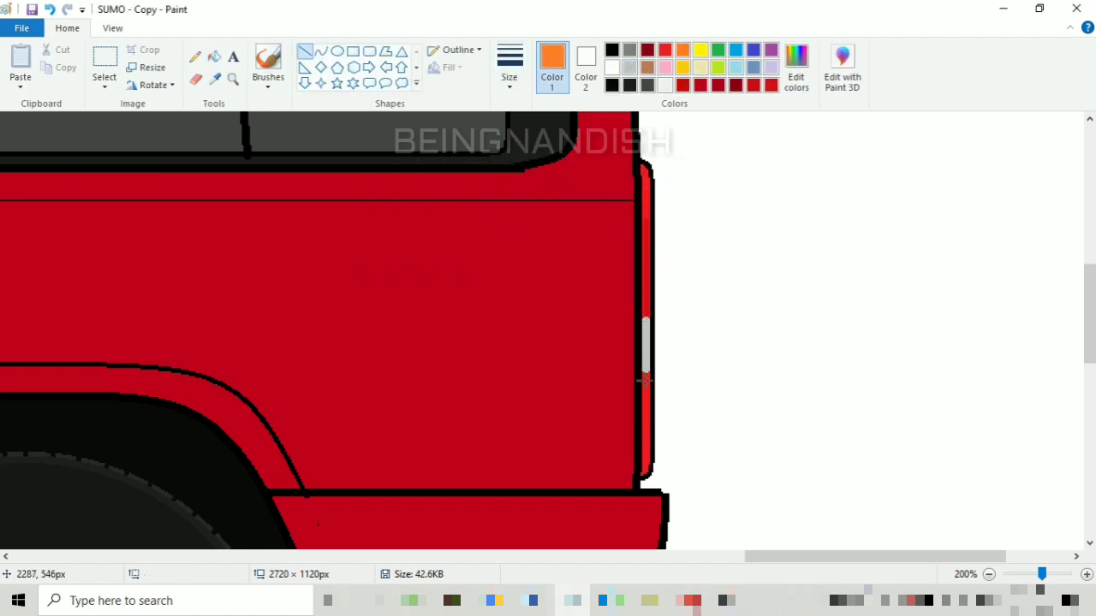
pyautogui.click(113, 28)
pyautogui.click(54, 53)
pyautogui.click(54, 53)
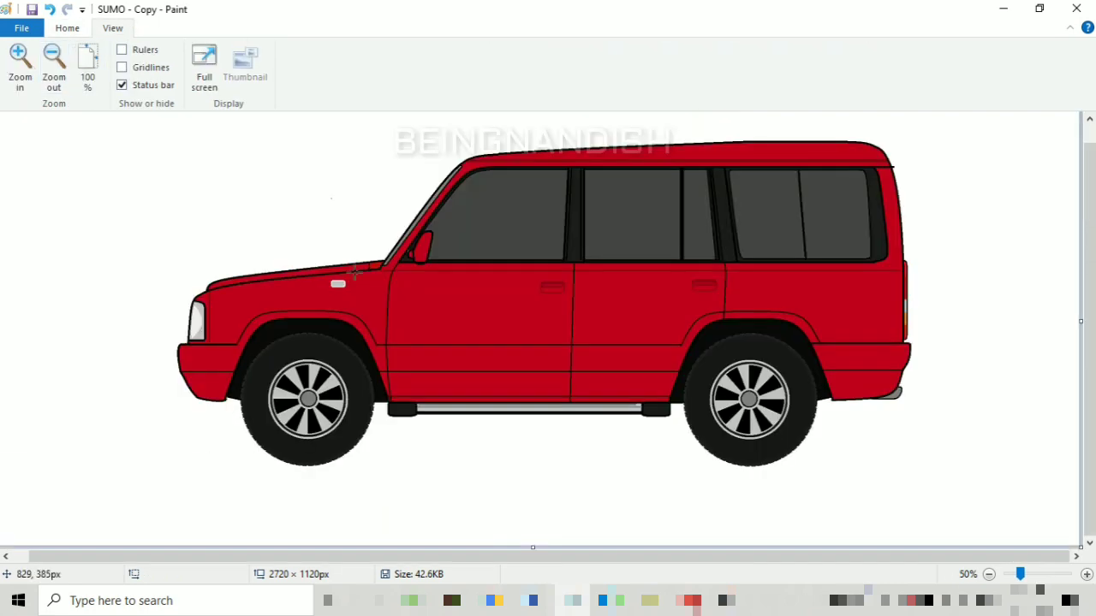
pyautogui.click(66, 27)
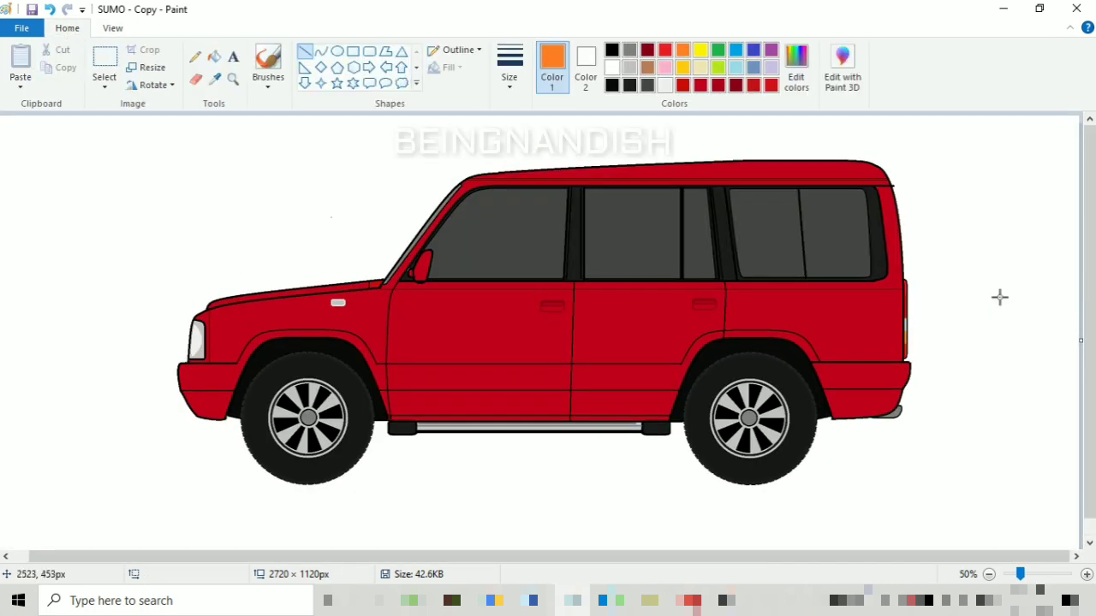